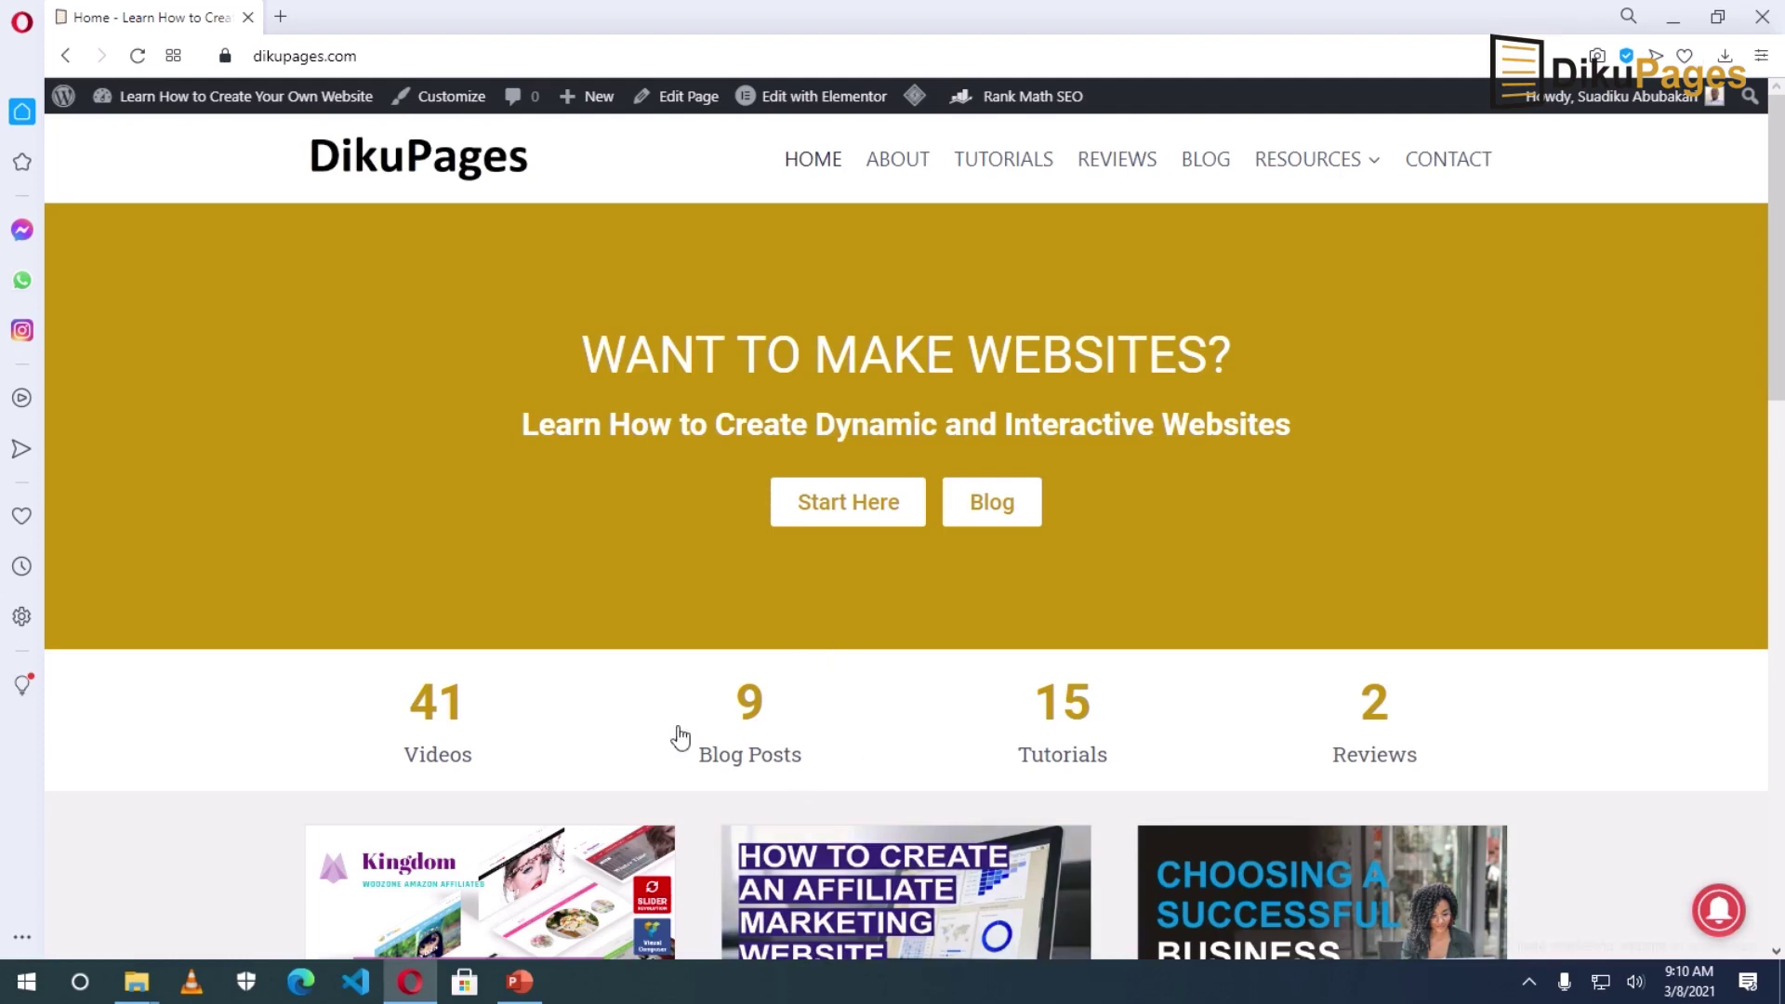
- Go from the WordPress dashboard to the Add New Plugins page
mouse_move(162, 105)
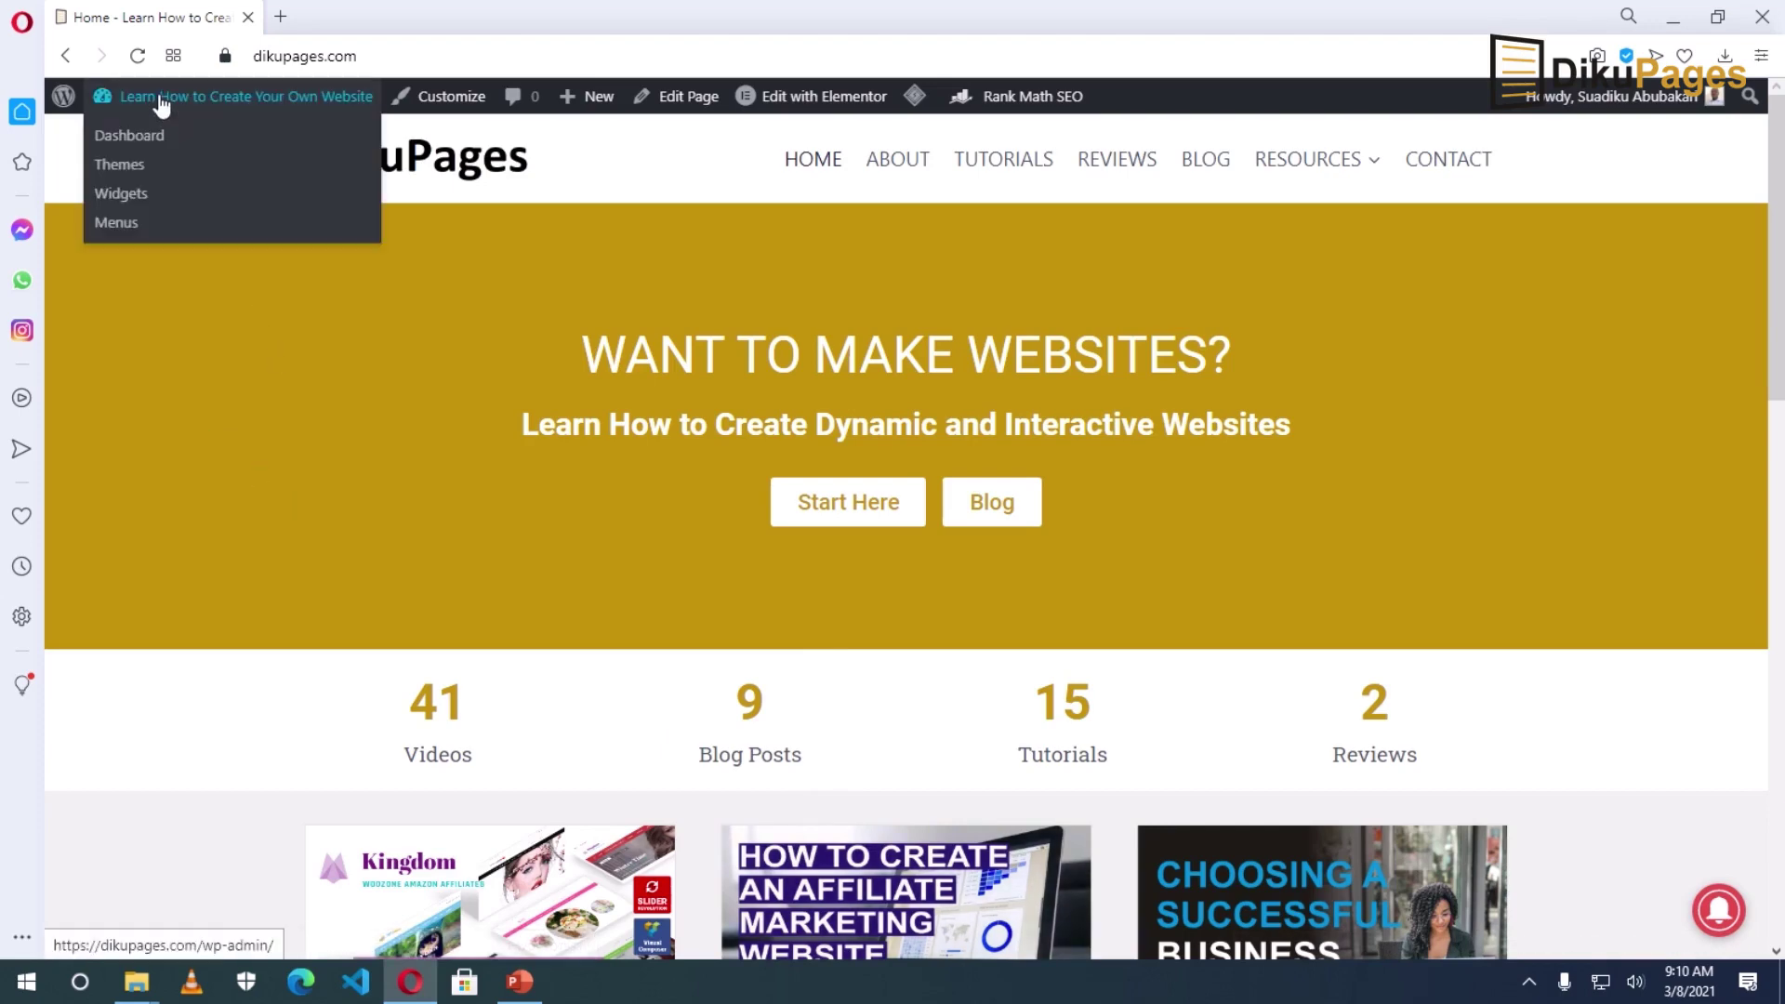
left_click(132, 137)
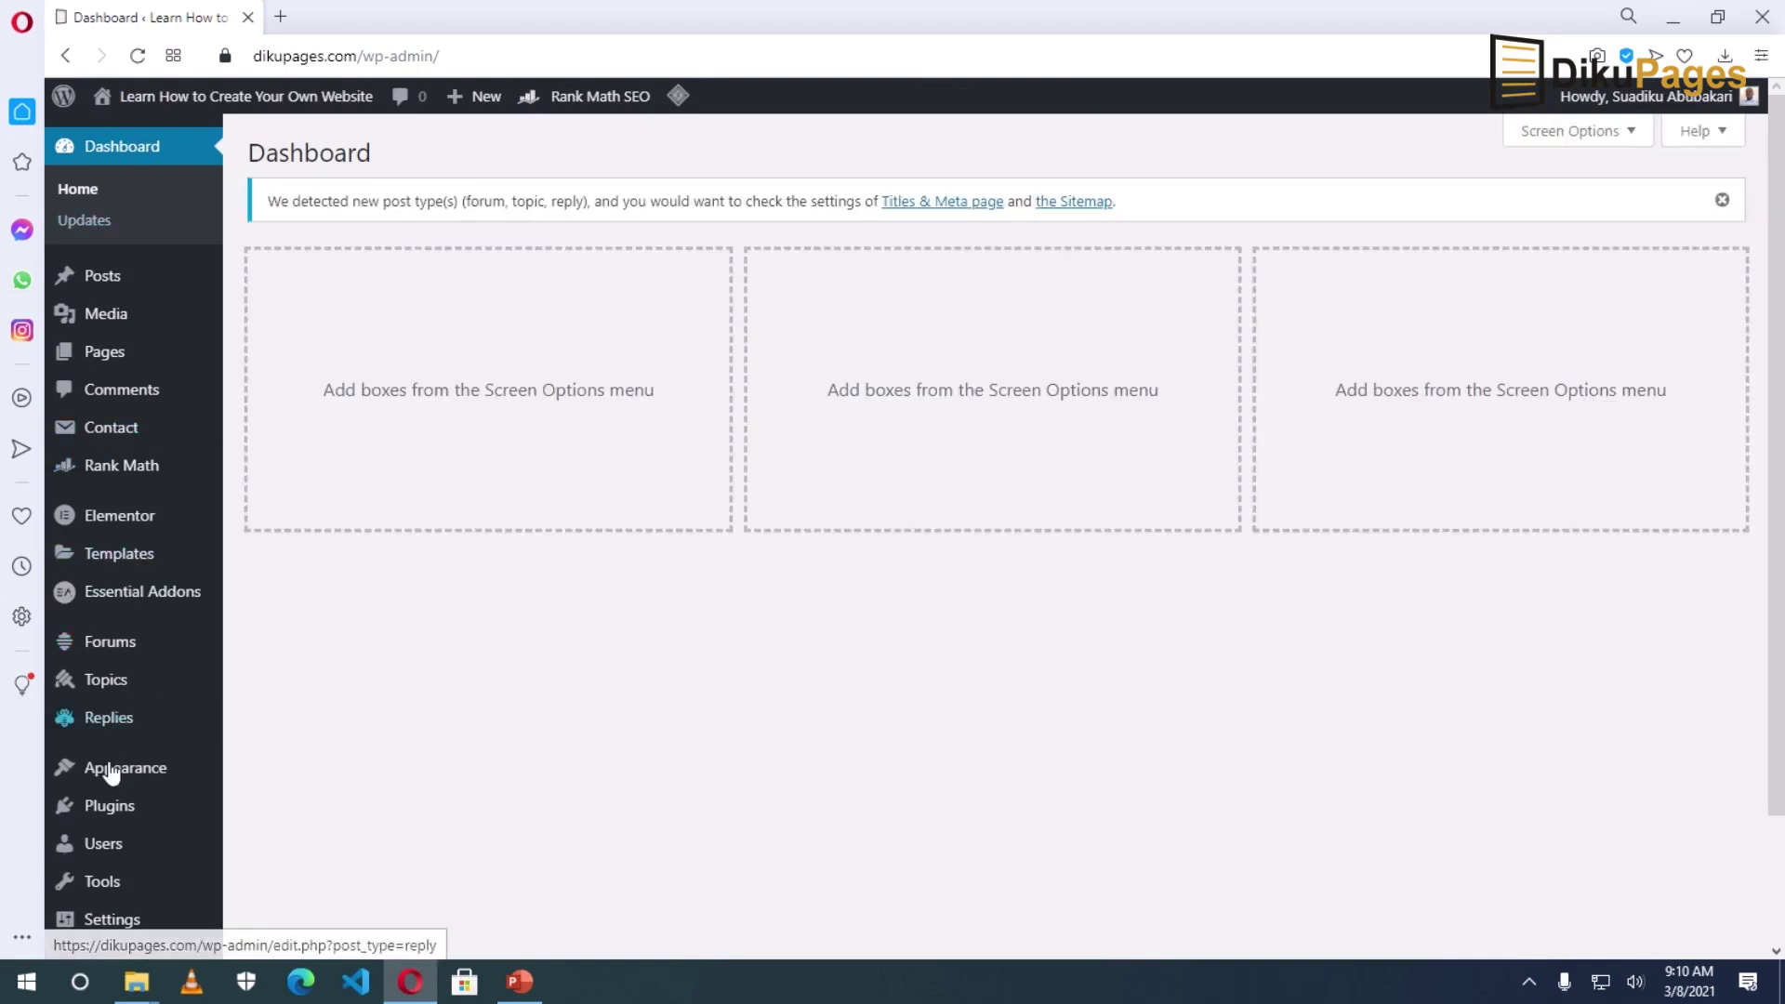
mouse_move(118, 812)
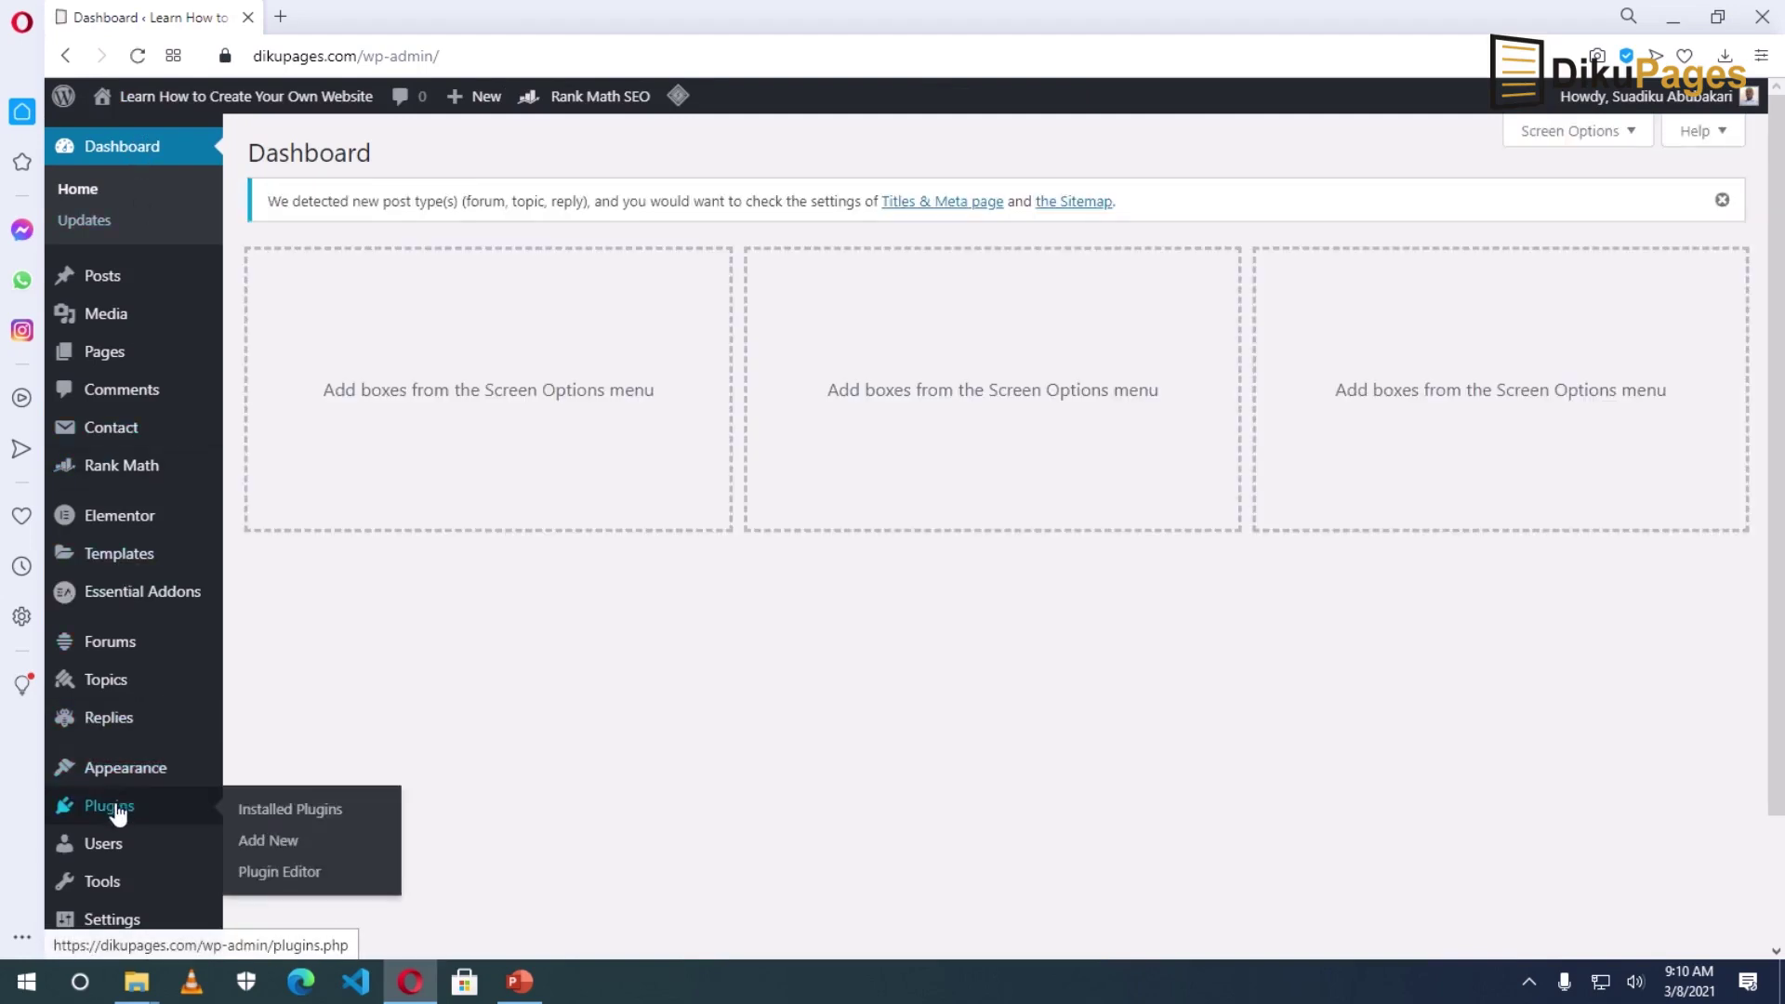
left_click(270, 842)
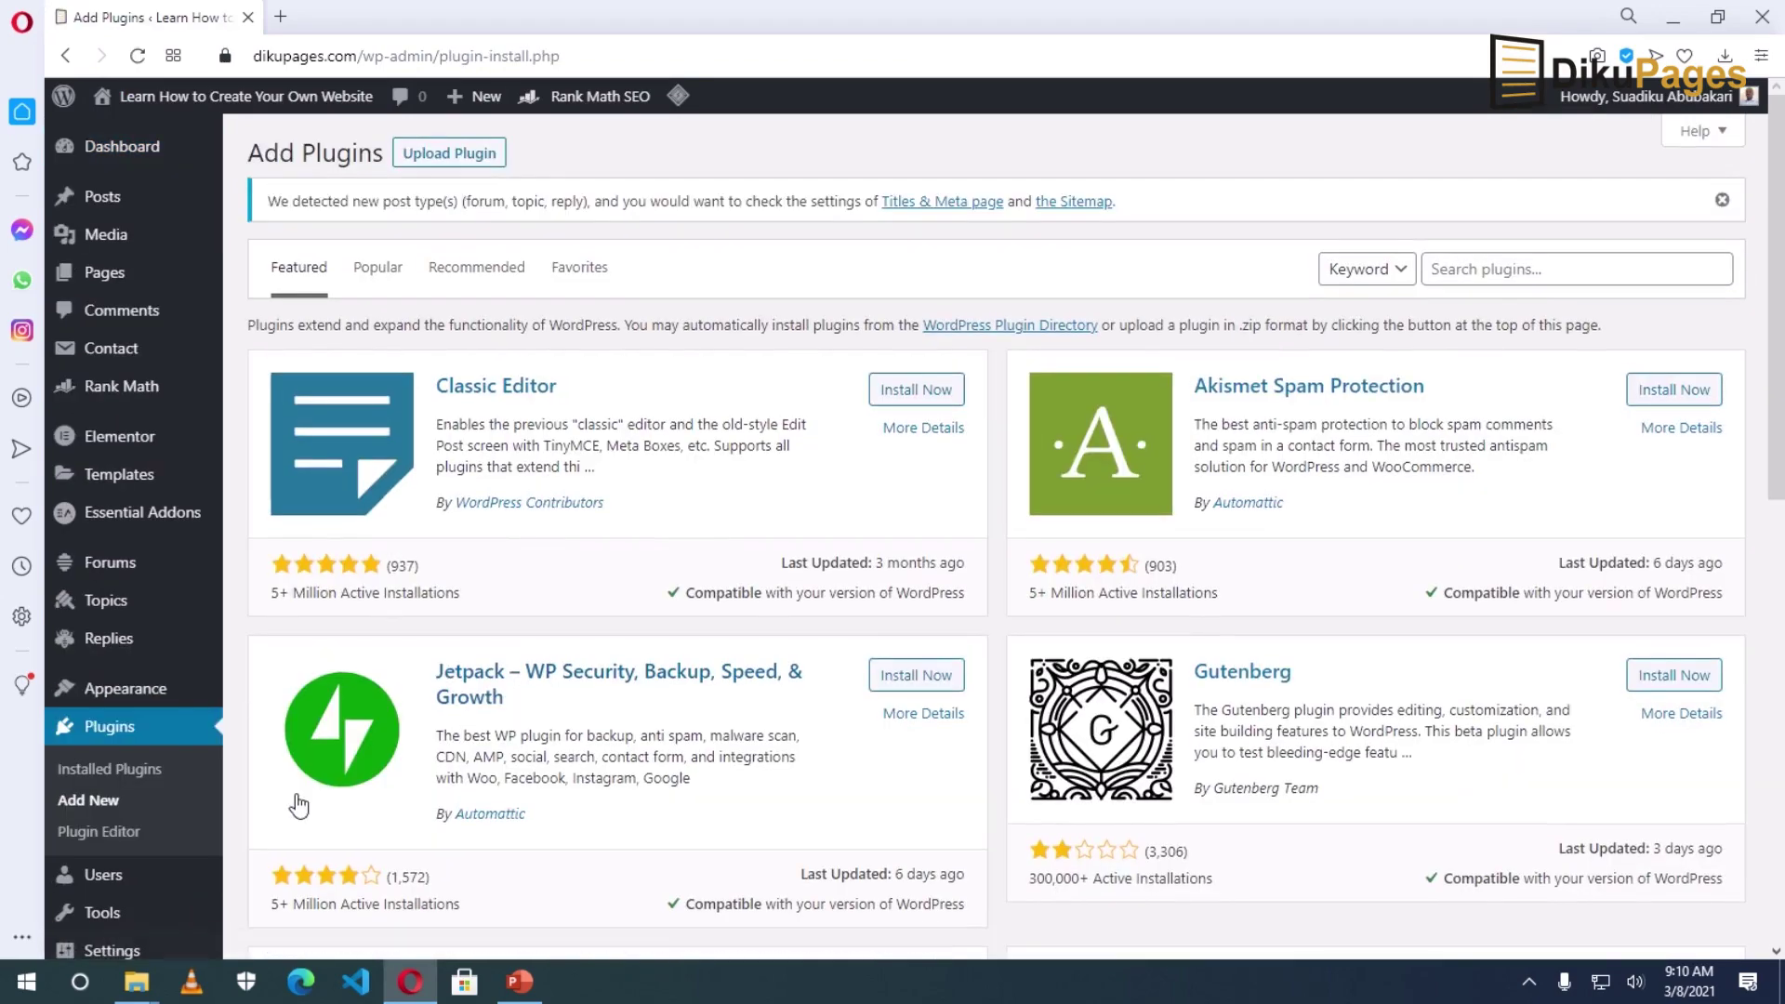
- Search the plugin directory for 'elementor', correcting the misspelled term
left_click(1483, 272)
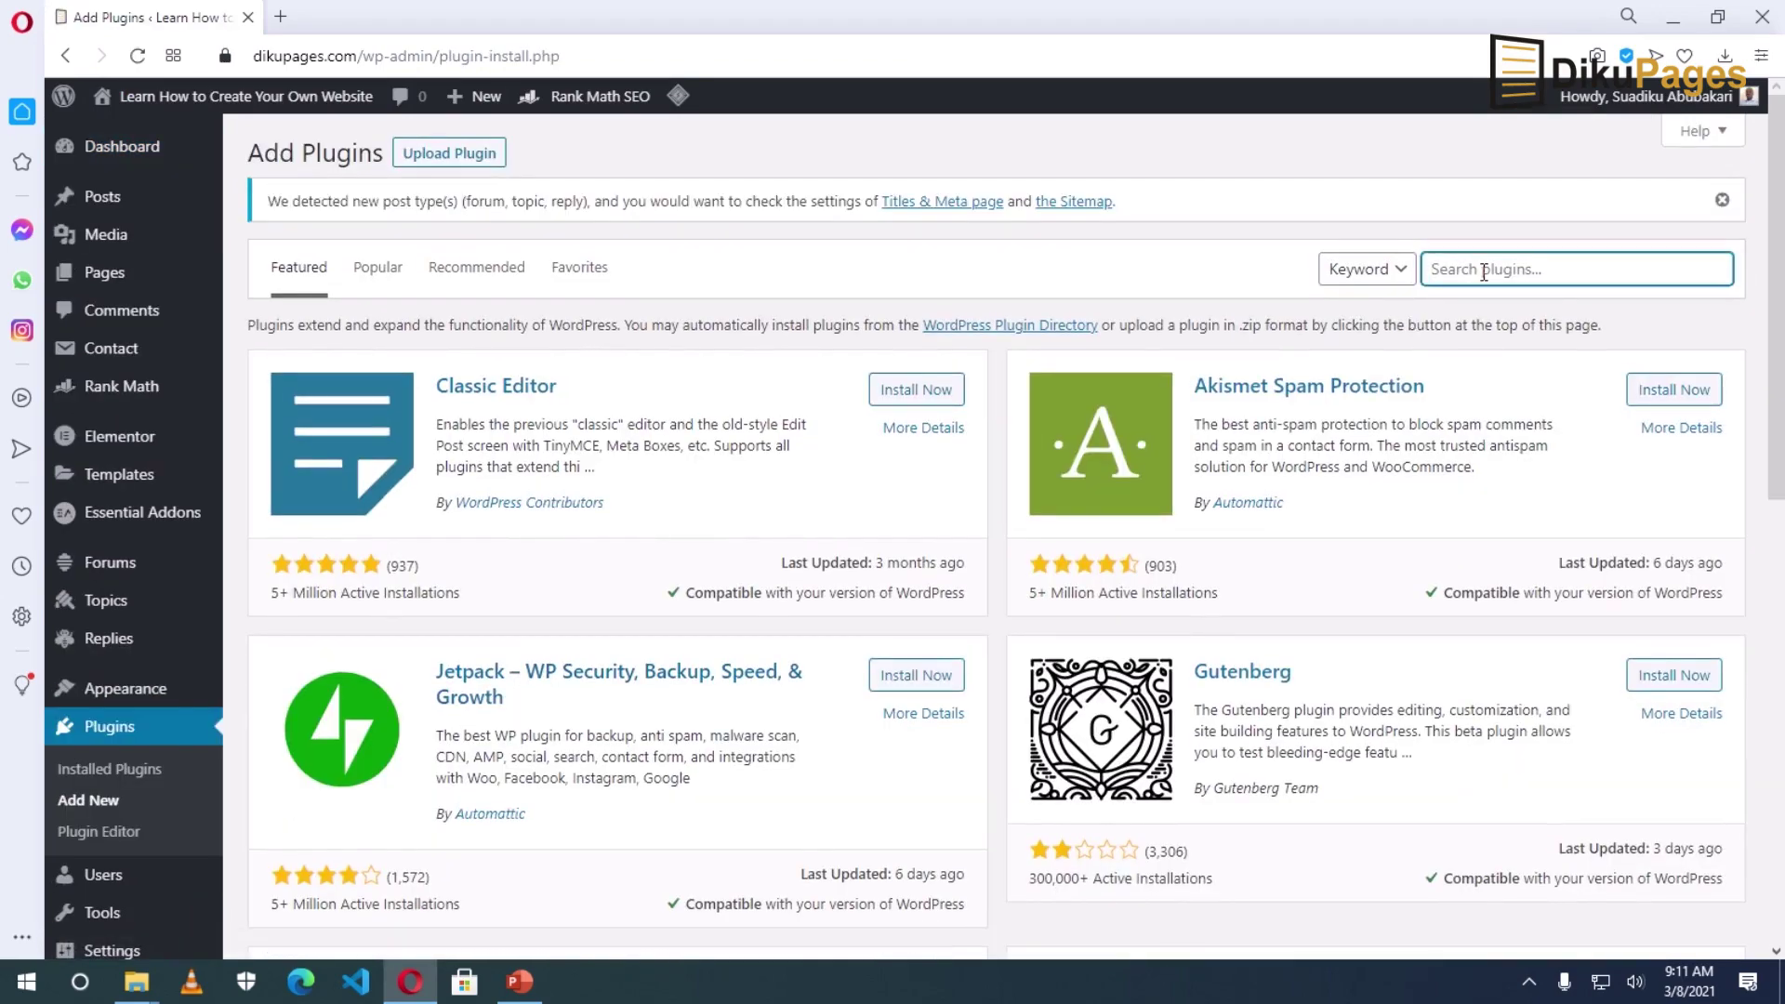
type("elementro")
key("BackSpace")
key("BackSpace")
type("or")
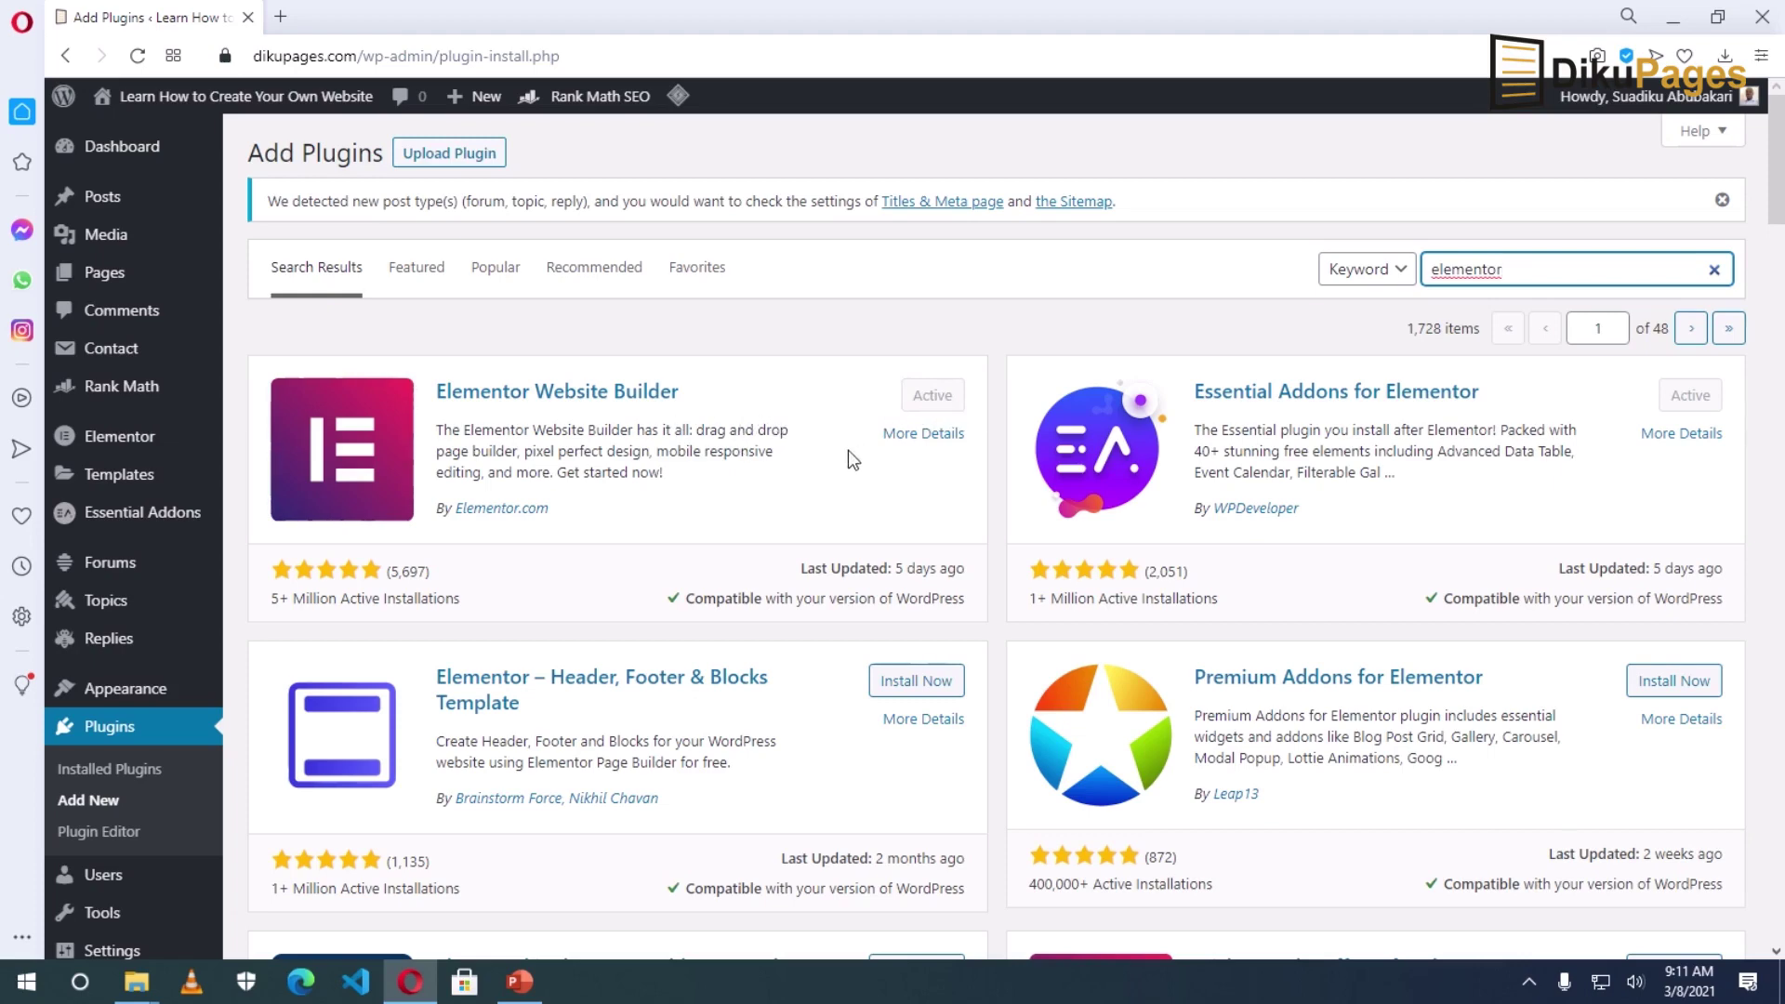
- Return to the live home page and open it in the Elementor editor
mouse_move(157, 97)
left_click(157, 97)
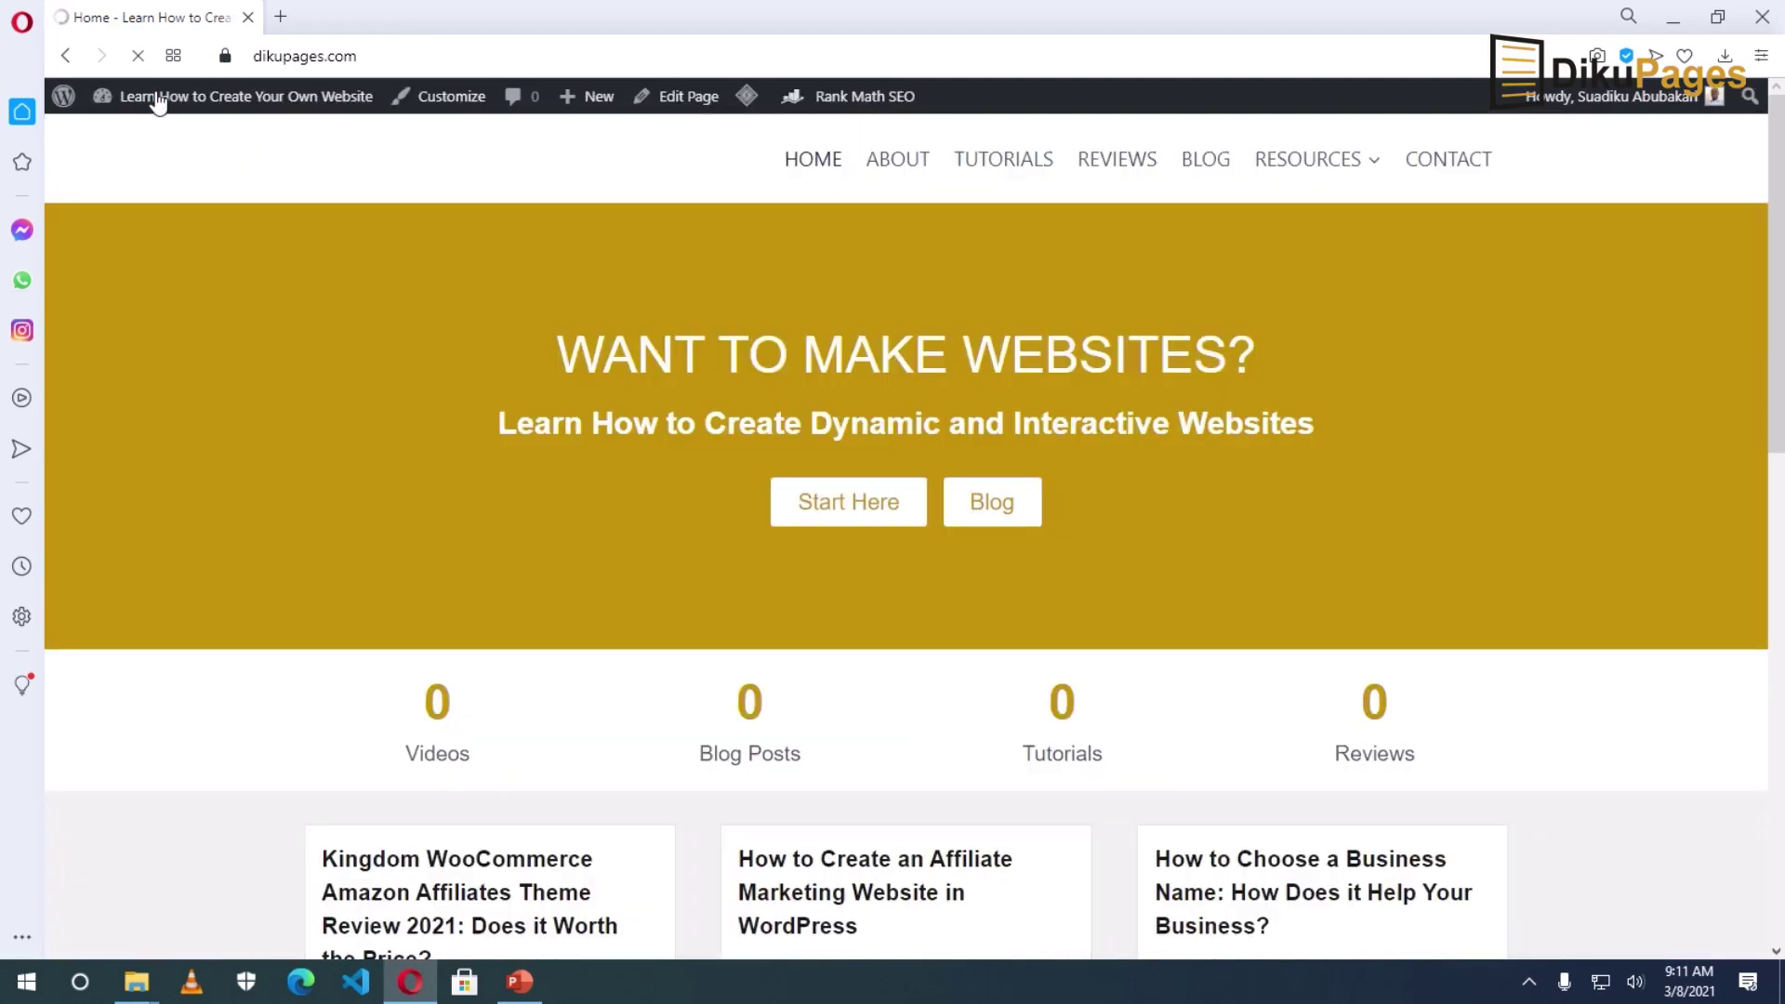
left_click(798, 102)
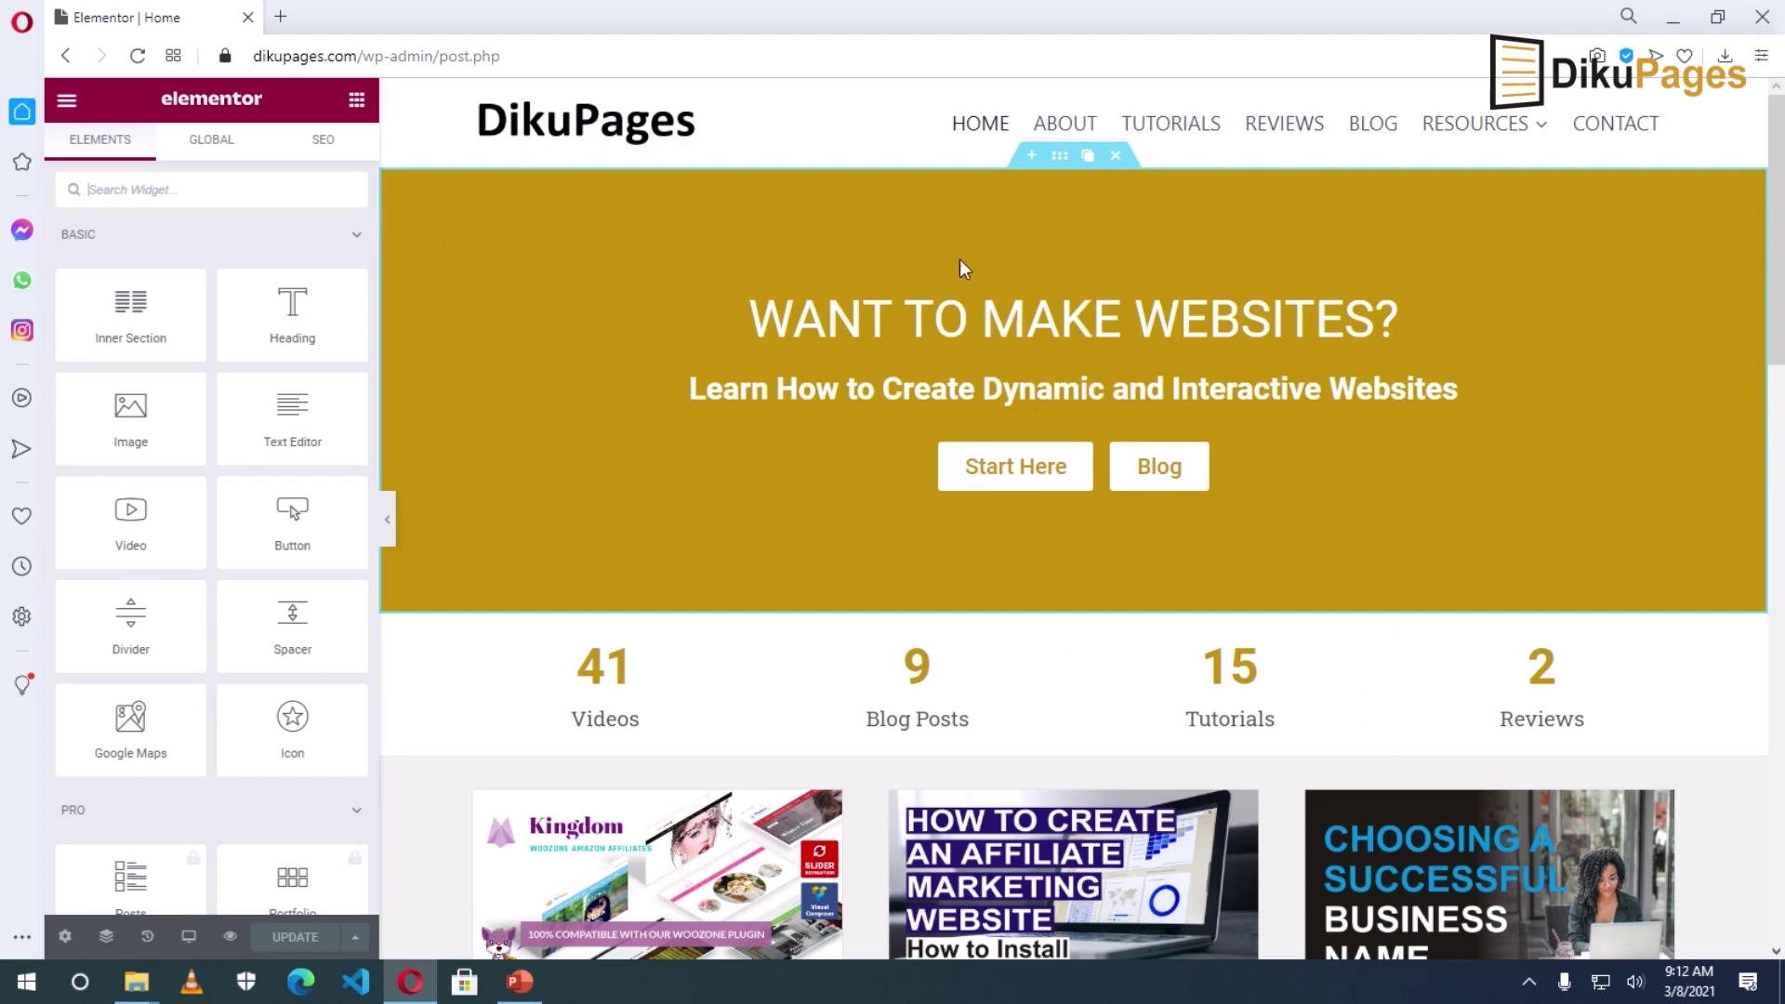
- Set the hero section's Style background type to Slideshow and begin adding images
left_click(1060, 158)
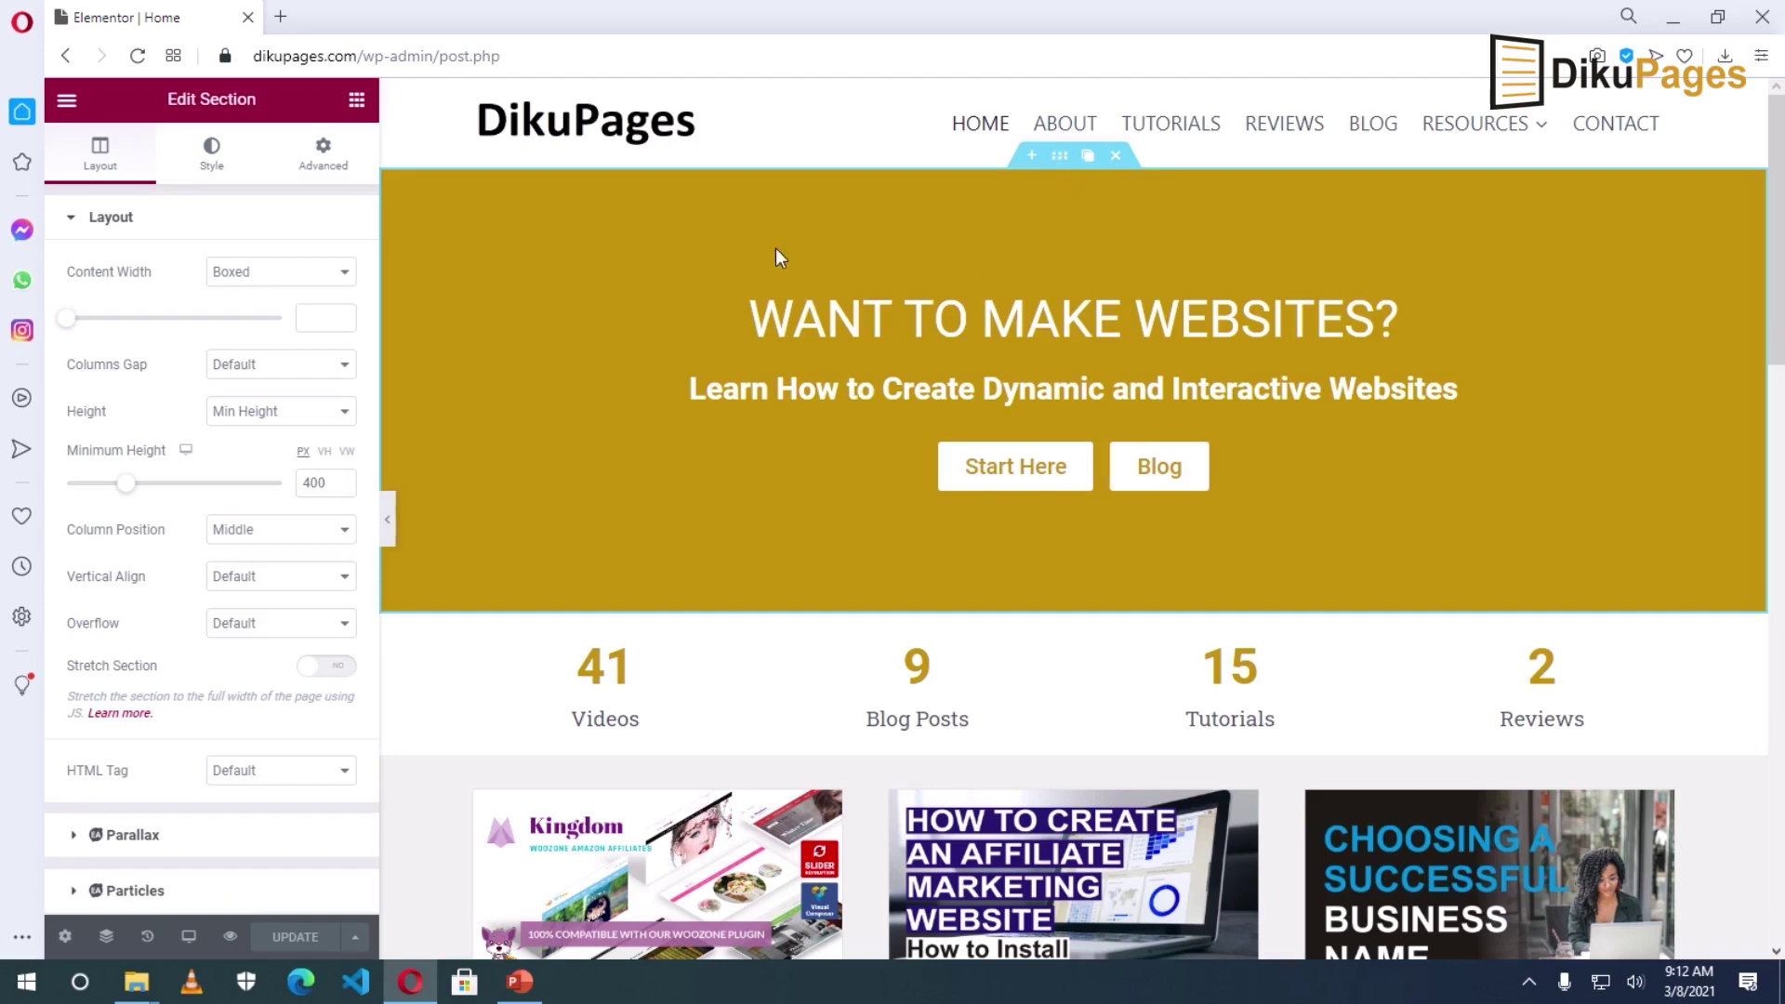
left_click(212, 163)
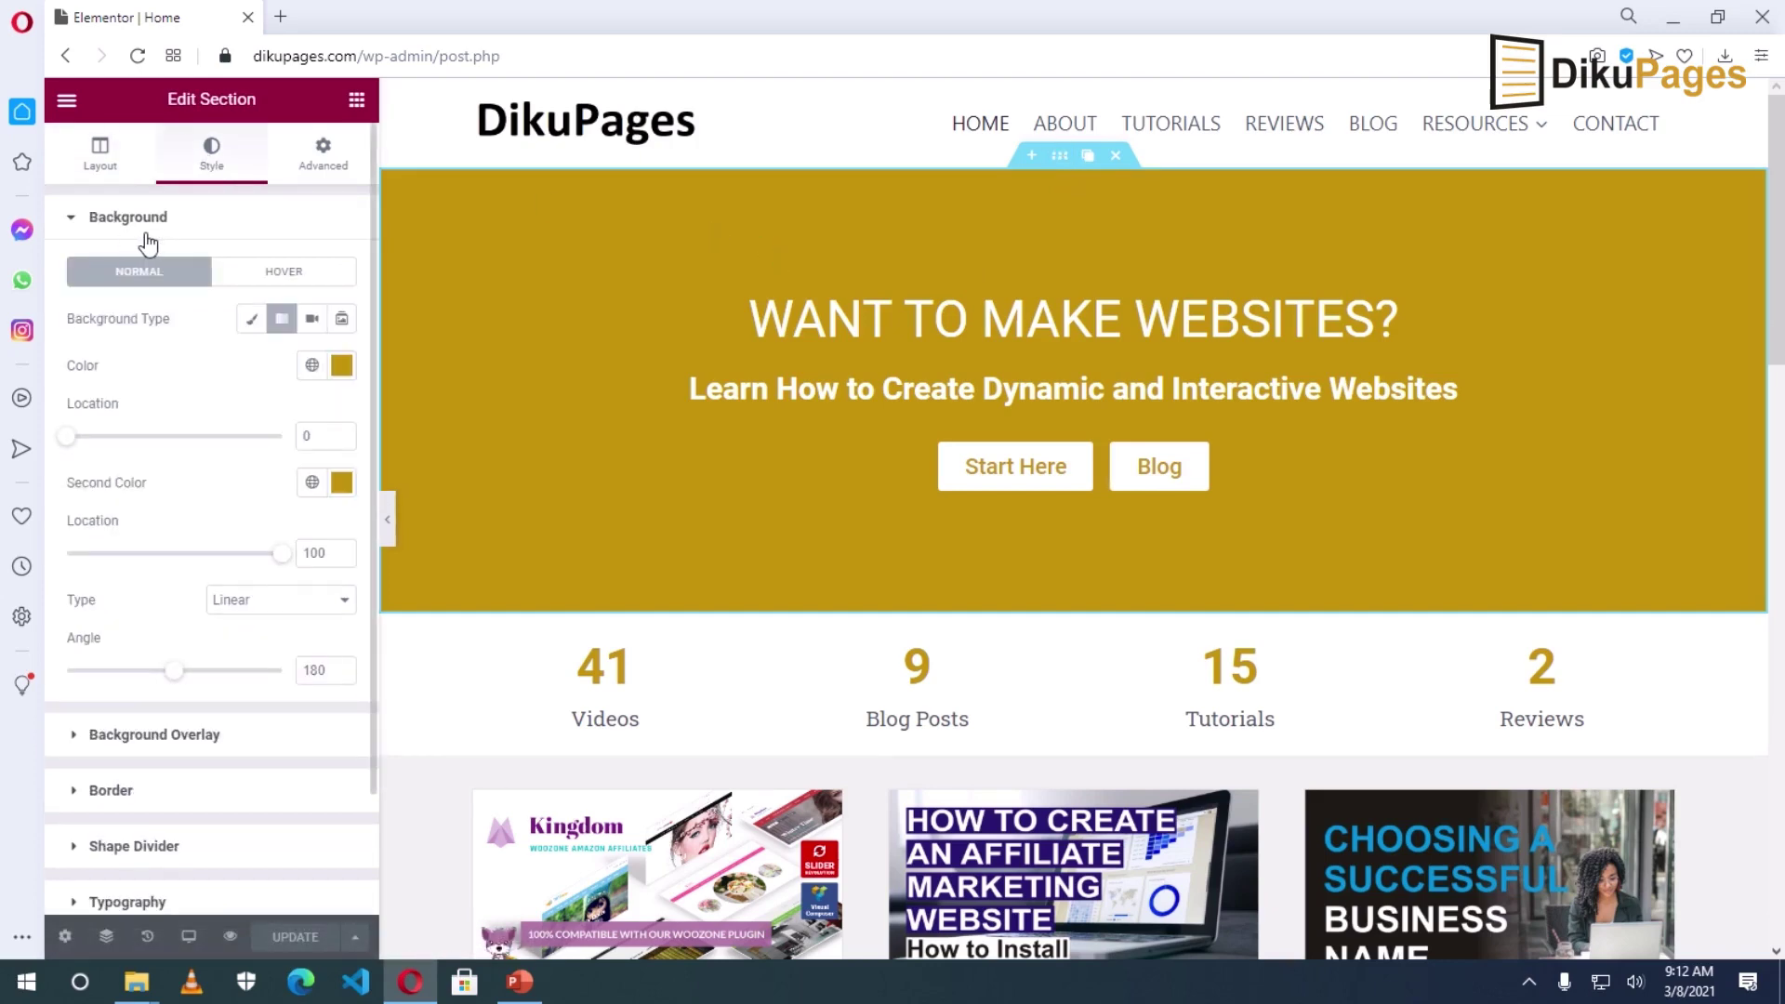
left_click(340, 322)
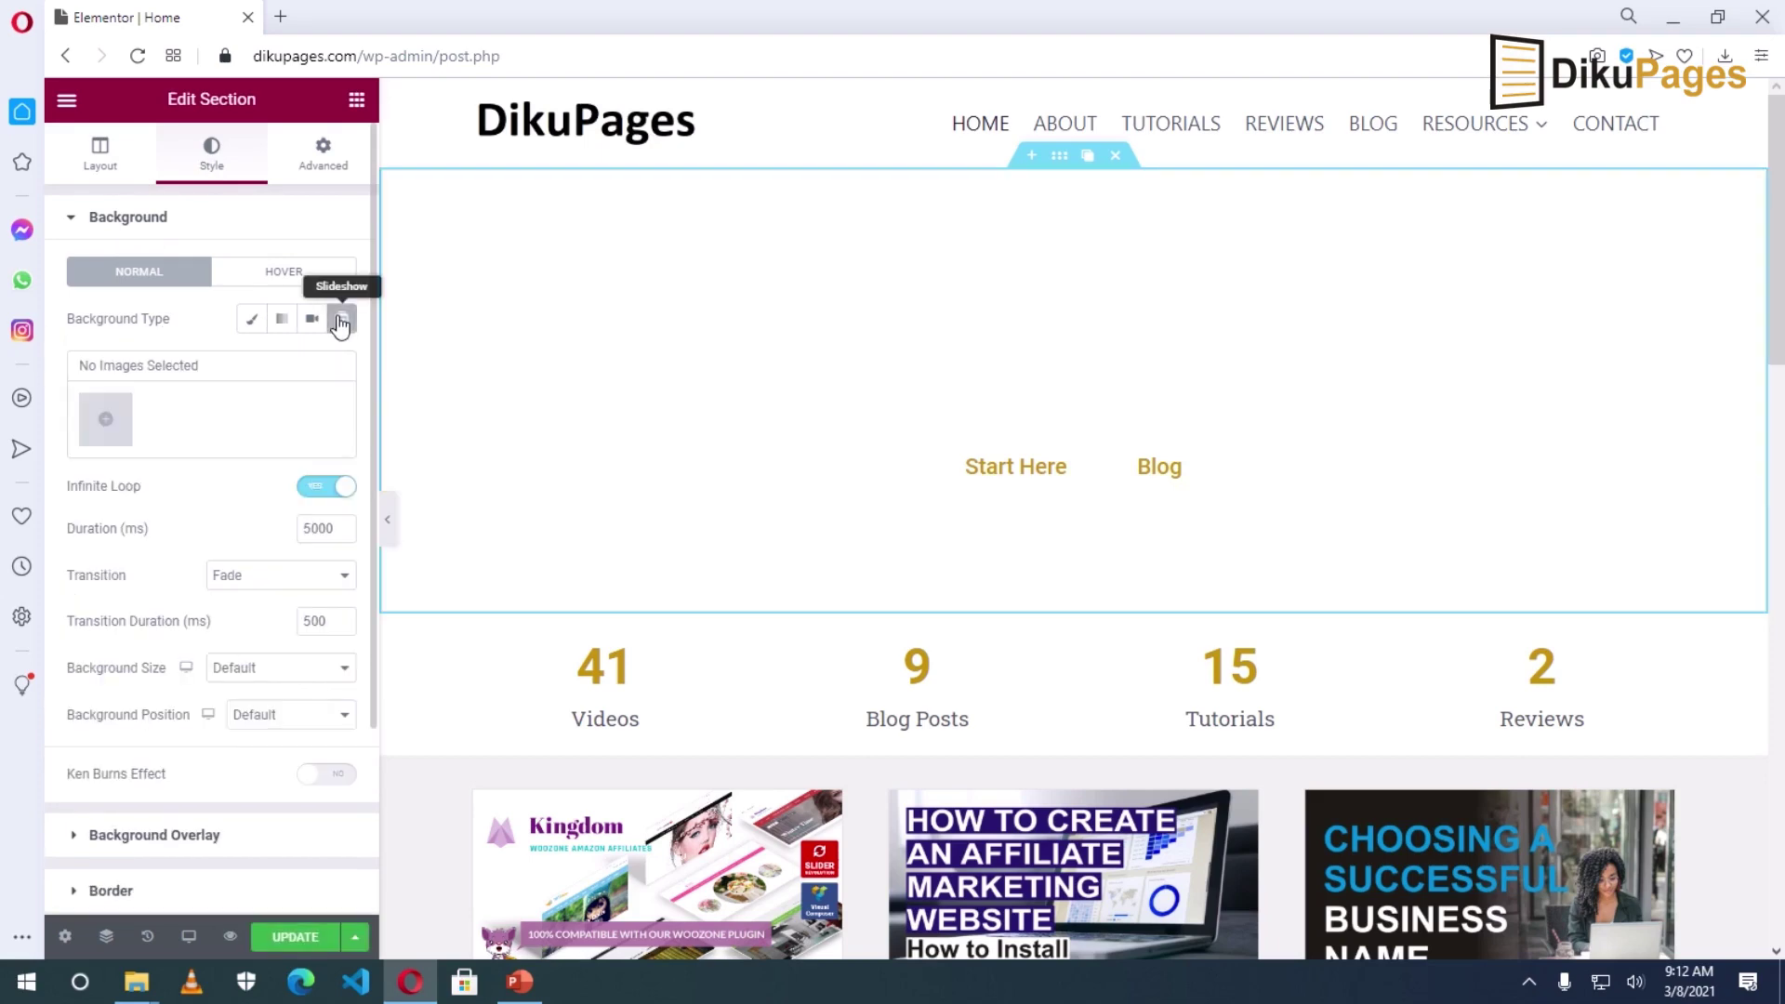
left_click(103, 425)
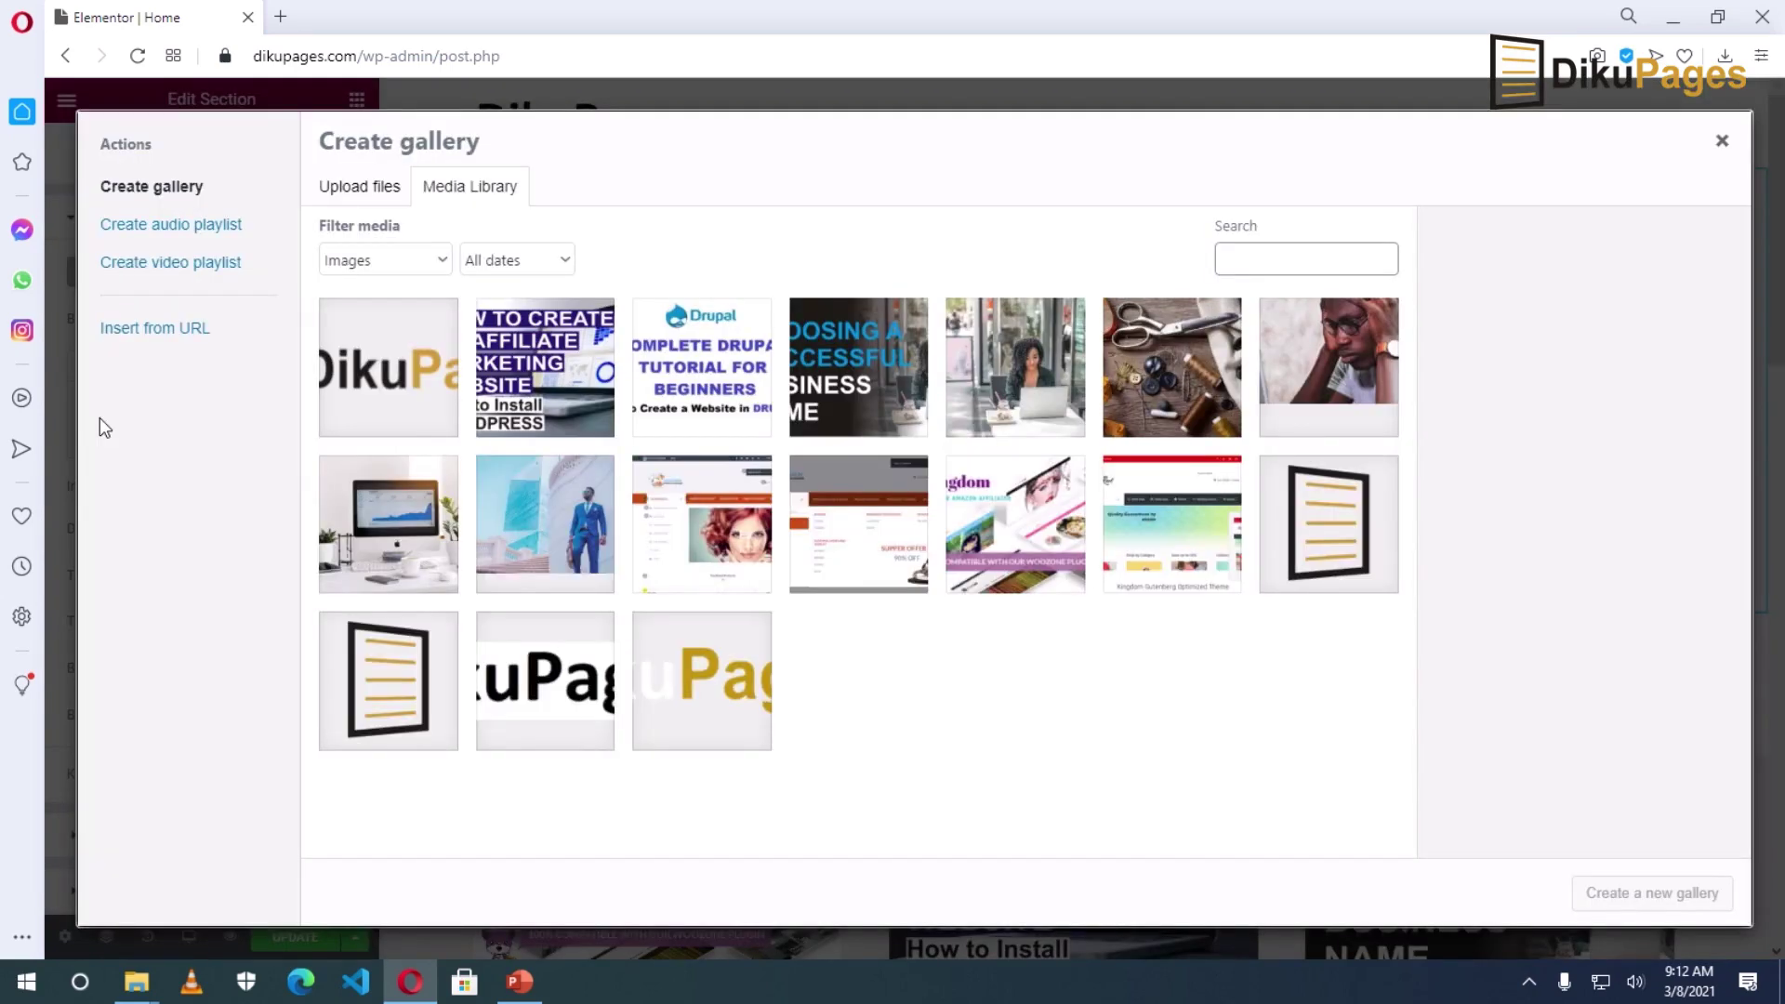
- Upload hero-1, hero-2 and here-3 and create a new gallery from them
left_click(359, 191)
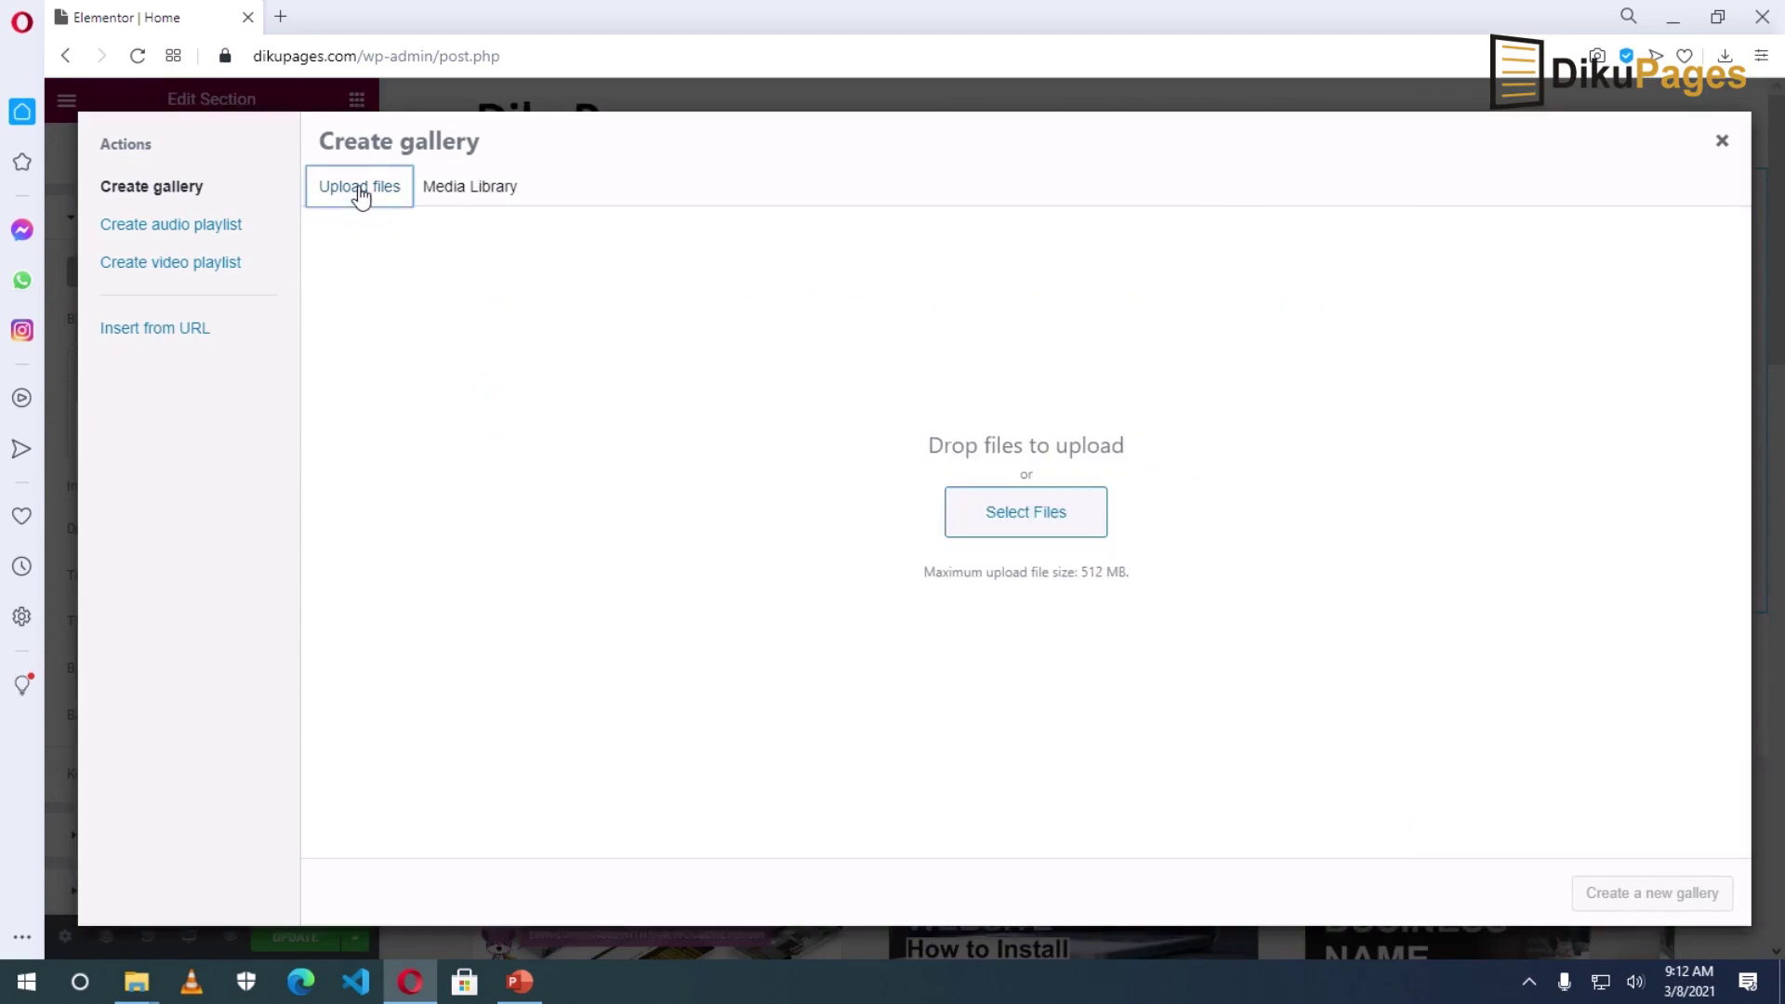
left_click(1056, 515)
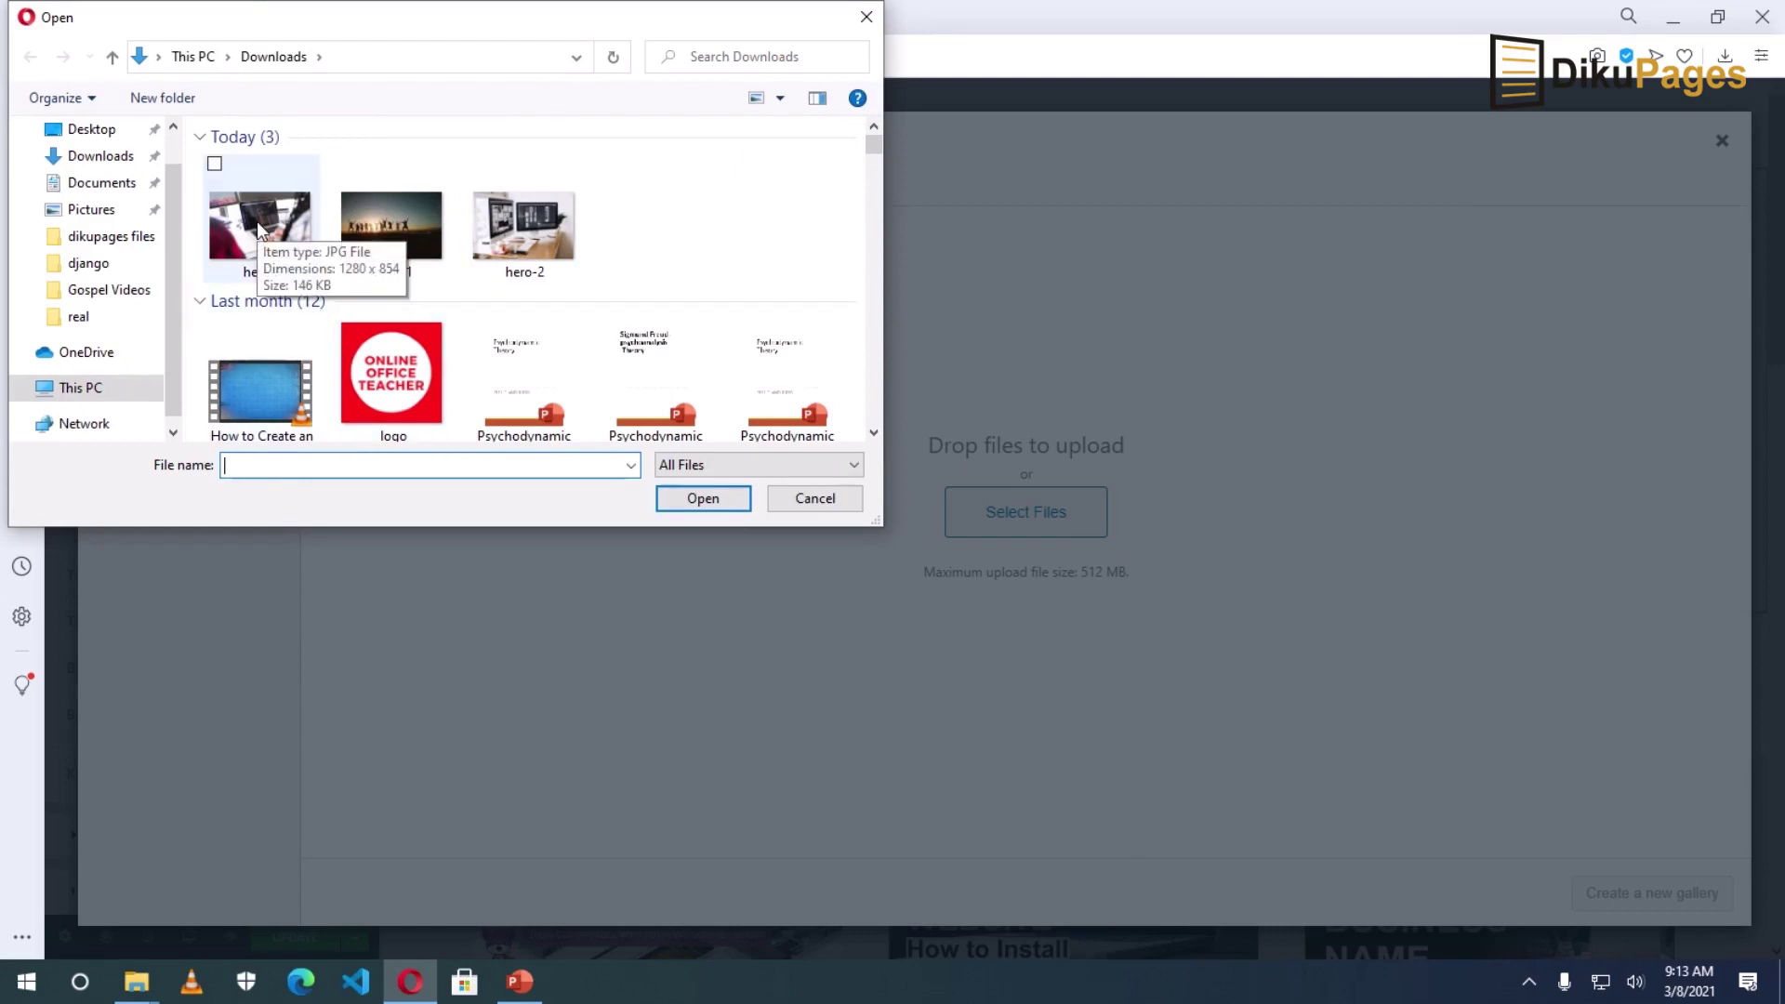
left_click_drag(610, 223, 228, 262)
left_click(693, 502)
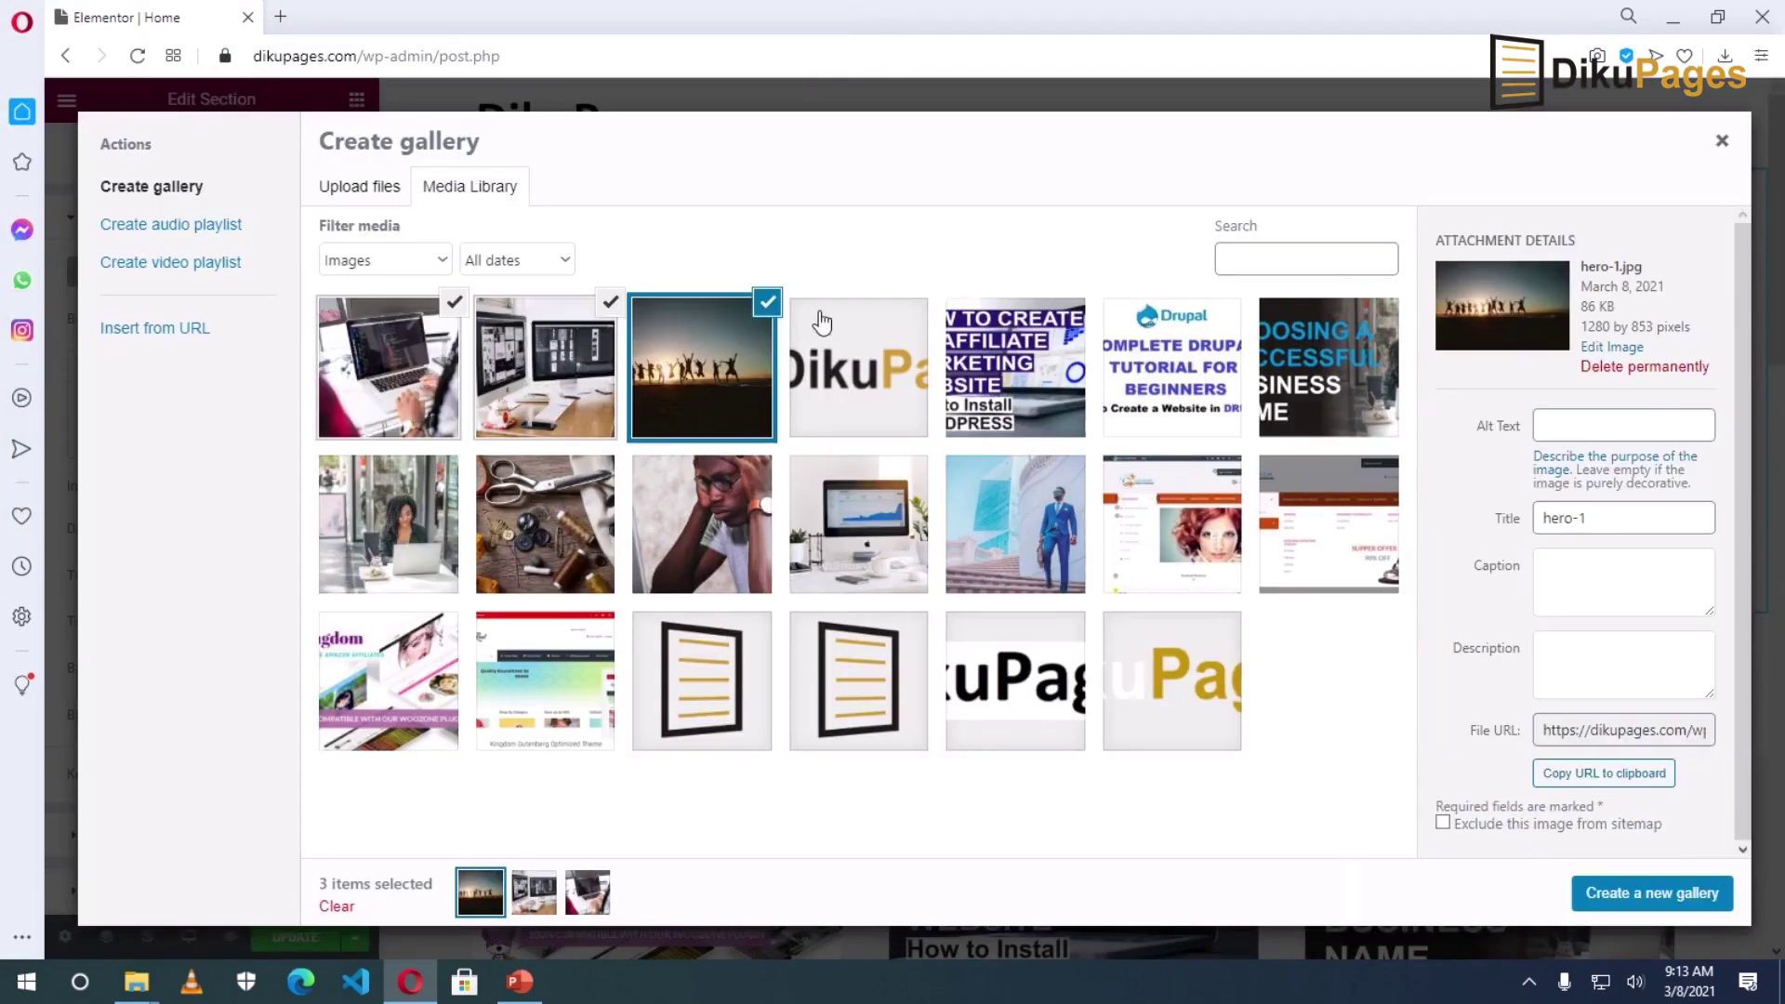
left_click(1632, 897)
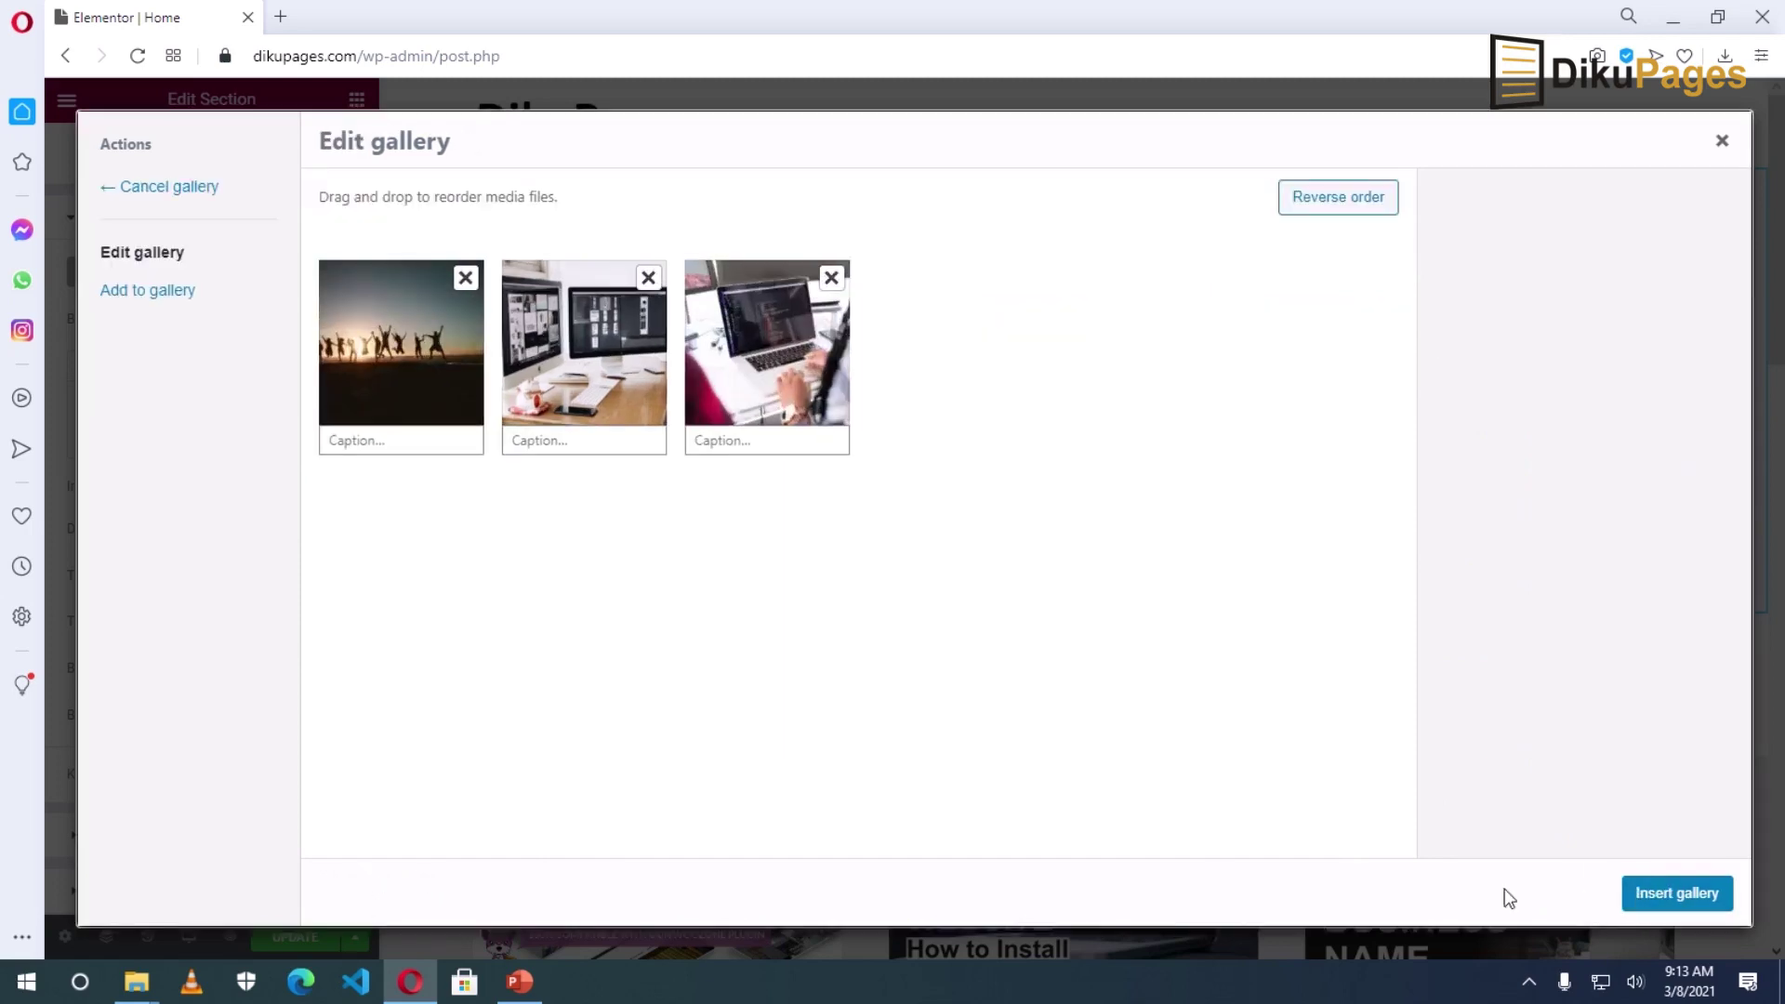
- Reorder the gallery to laptop, desk monitors, sunset jumpers, then insert it
left_click_drag(595, 372, 413, 368)
left_click_drag(730, 367, 562, 367)
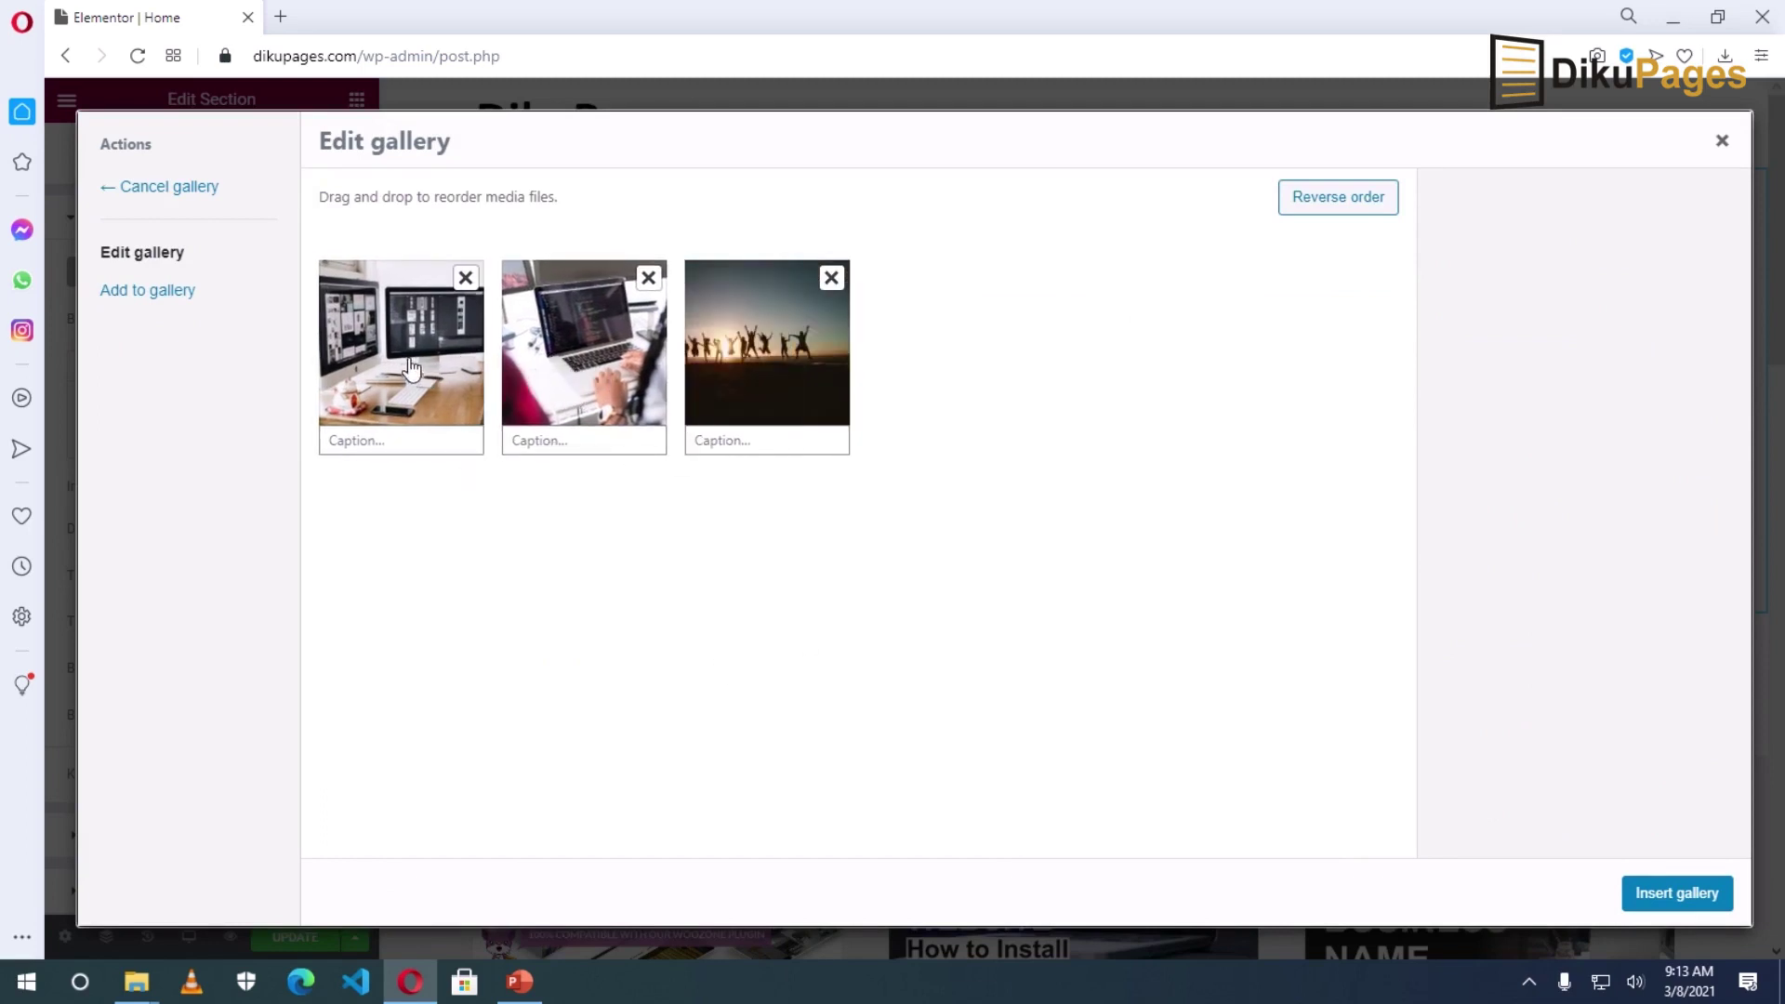
left_click_drag(413, 371, 576, 377)
left_click_drag(738, 379, 544, 382)
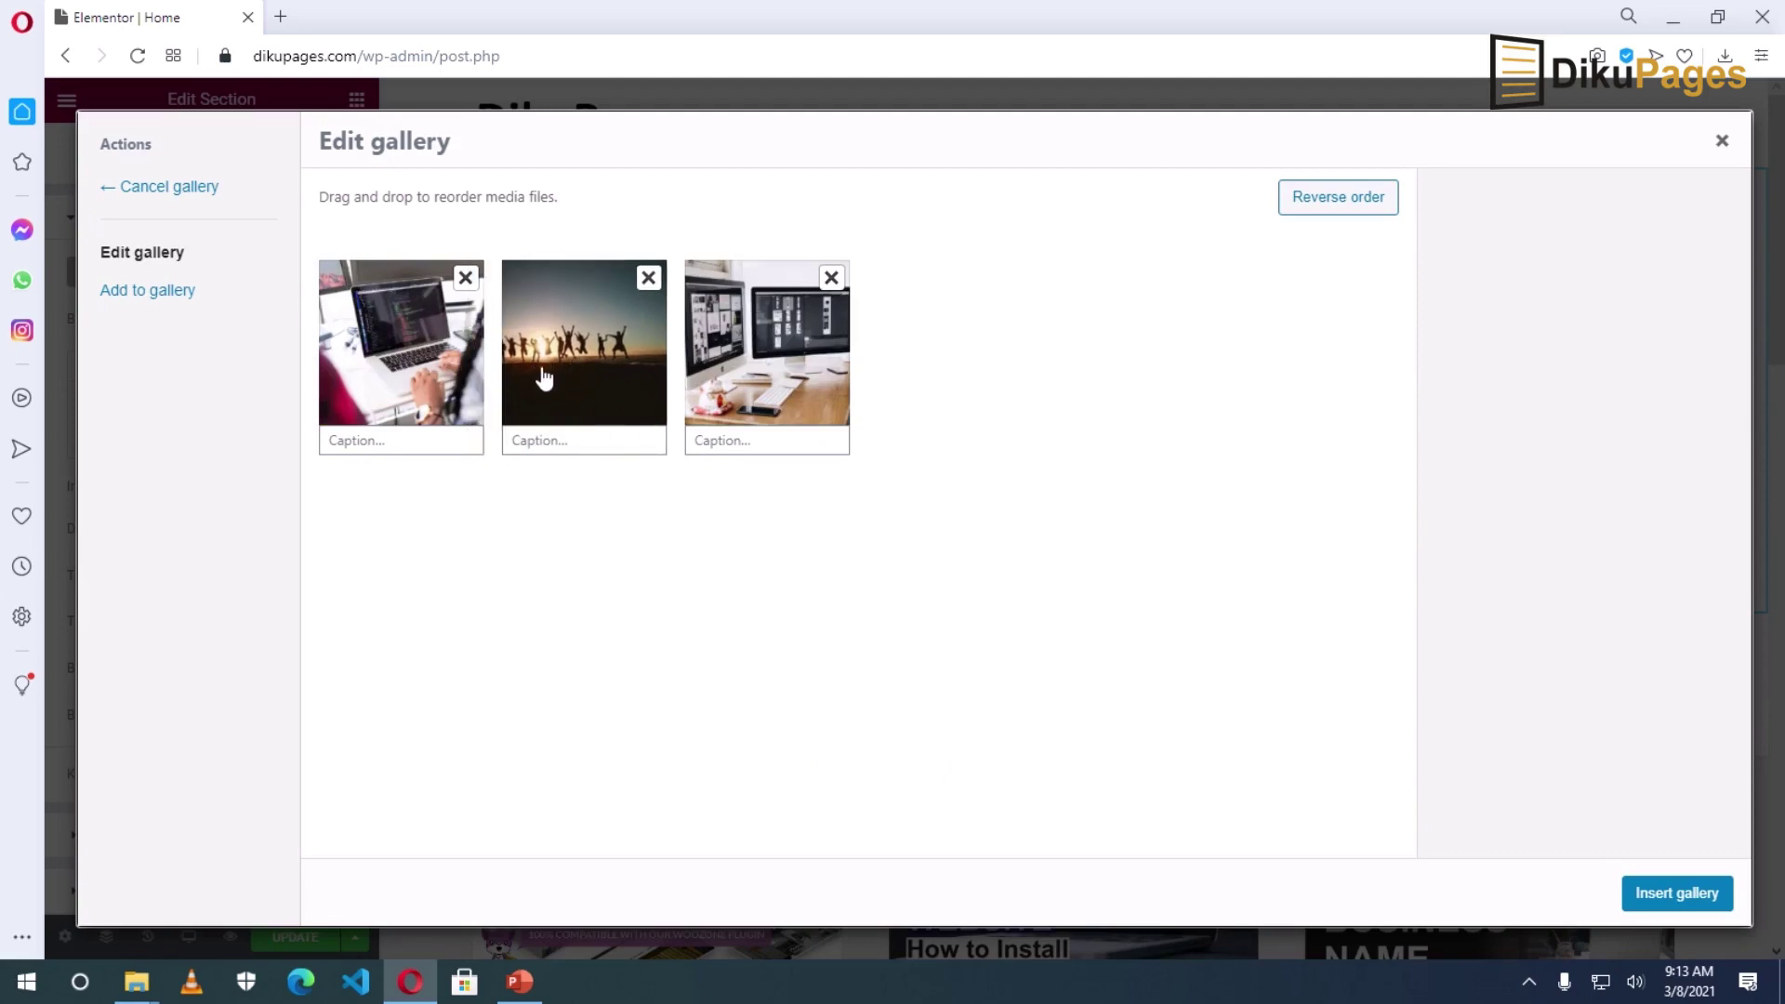
left_click_drag(762, 372, 525, 367)
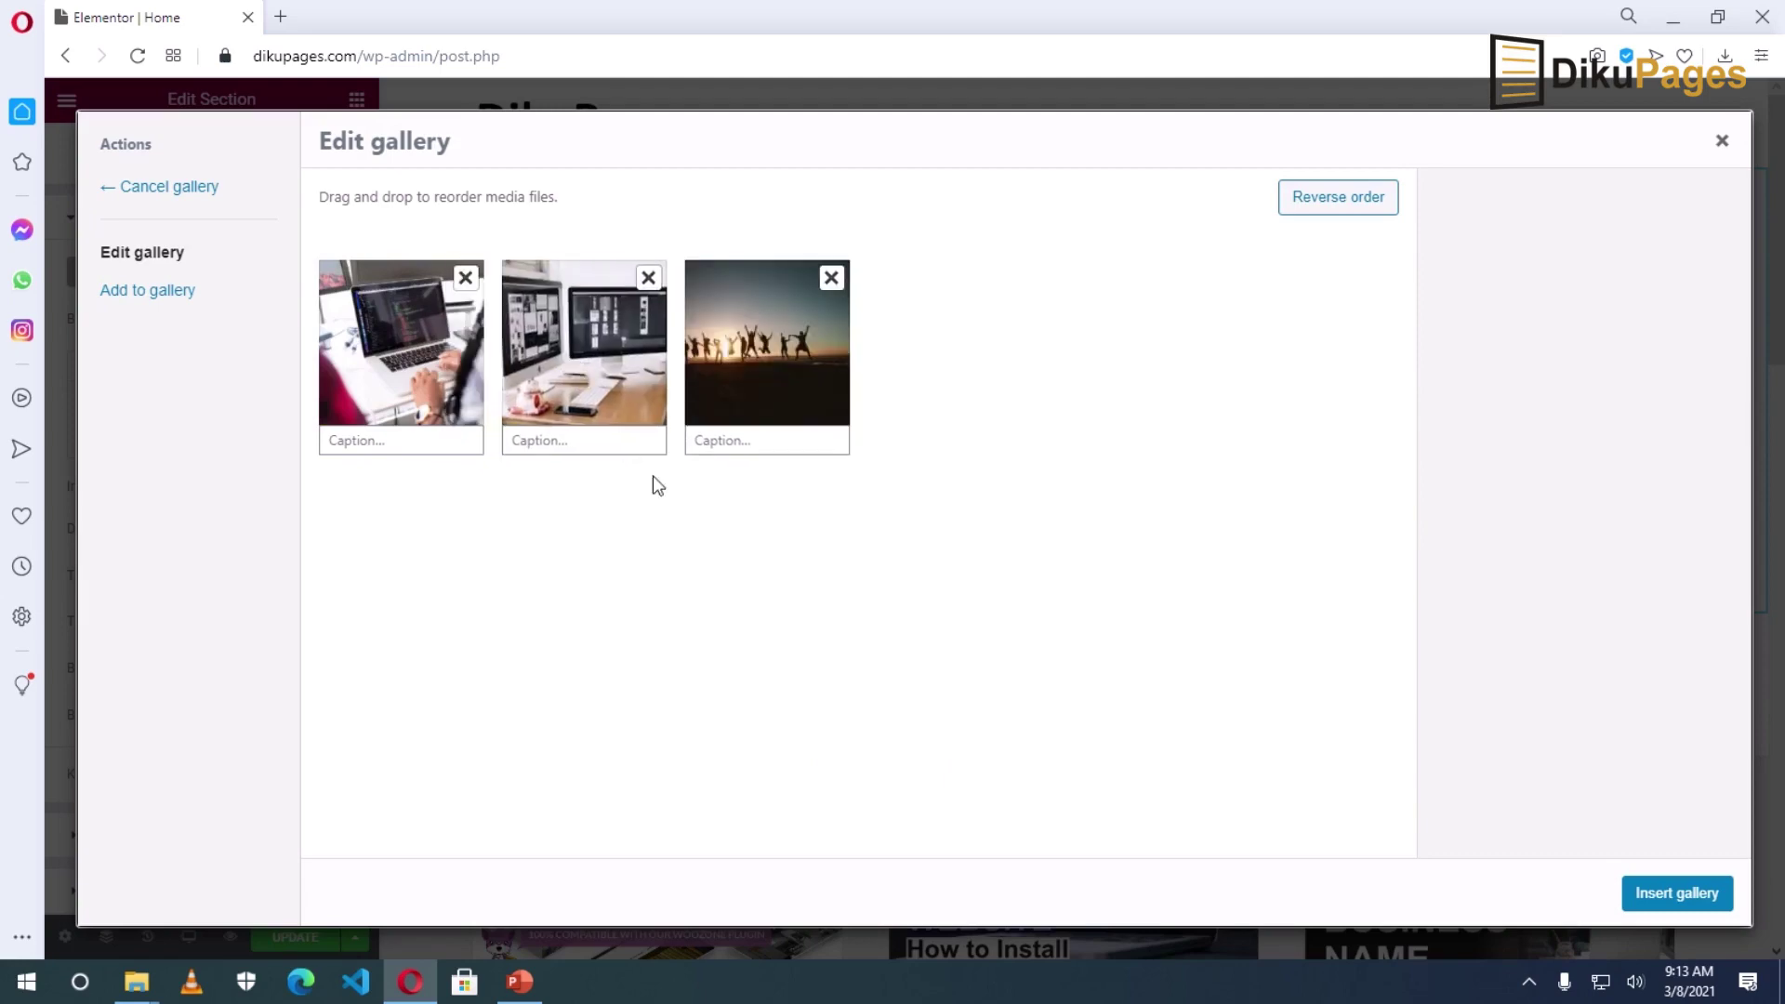
left_click(1678, 893)
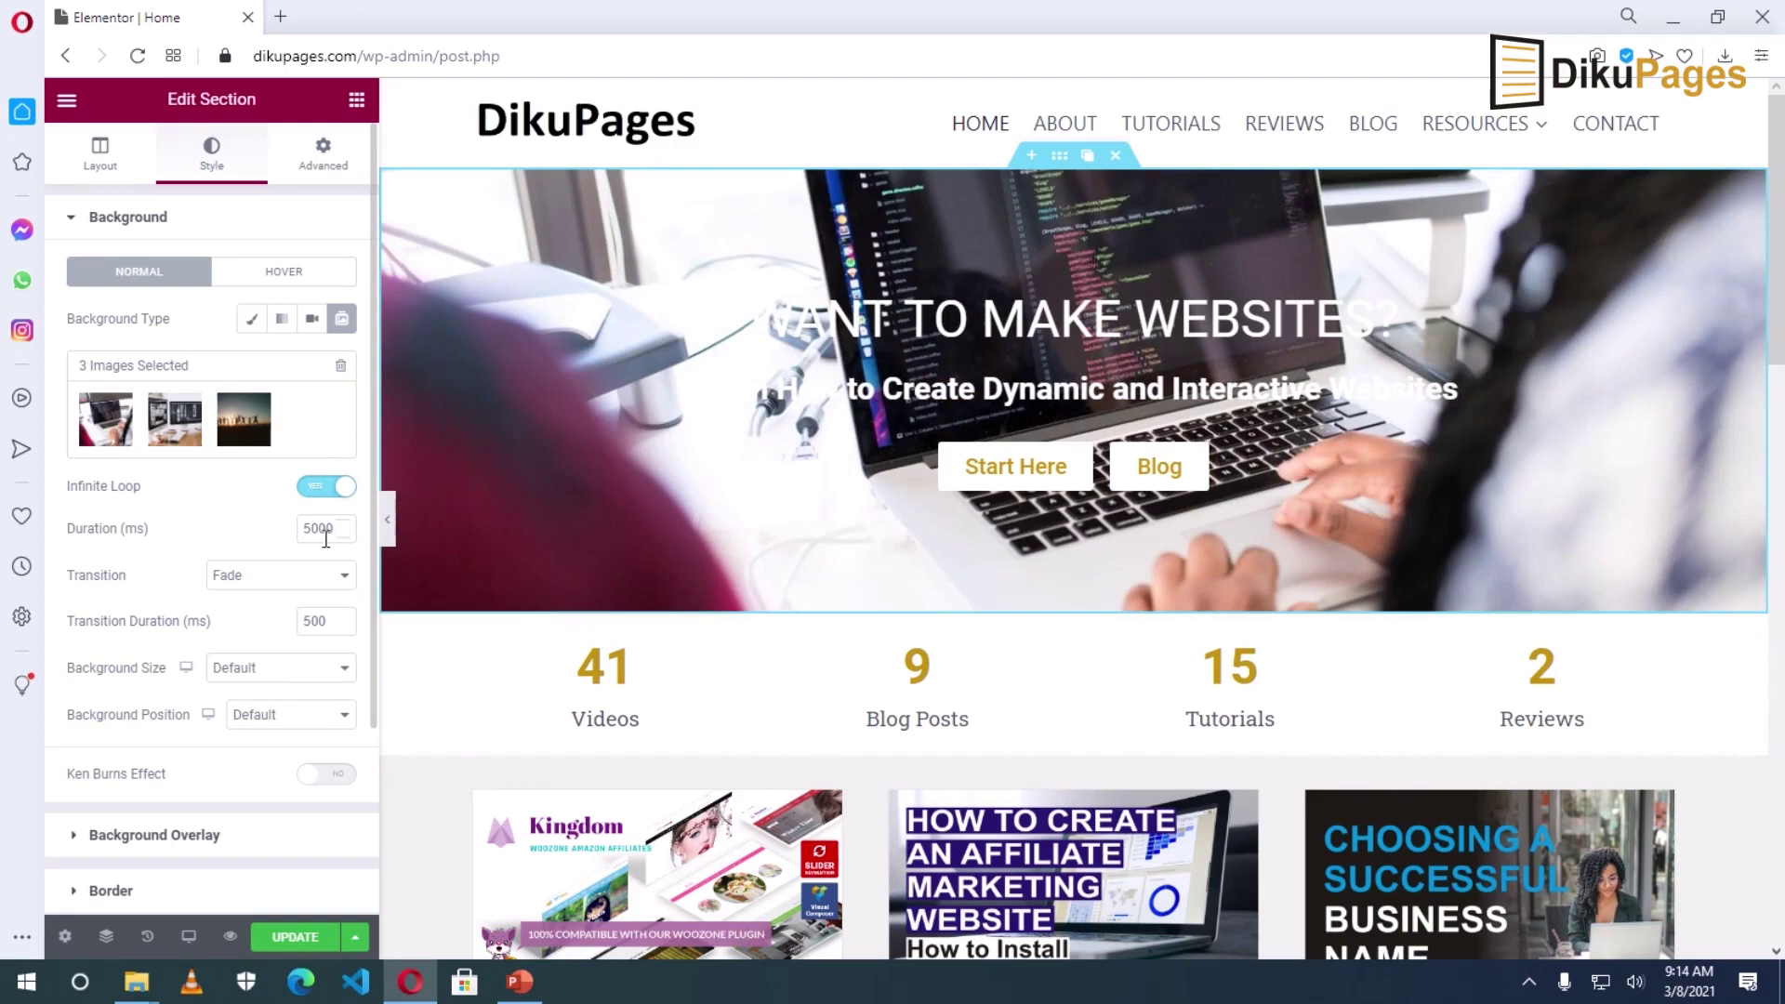
- Set slide duration to 2000 ms, try Slide Right transition, then return to Fade
left_click_drag(310, 530, 294, 542)
type("2")
left_click(248, 588)
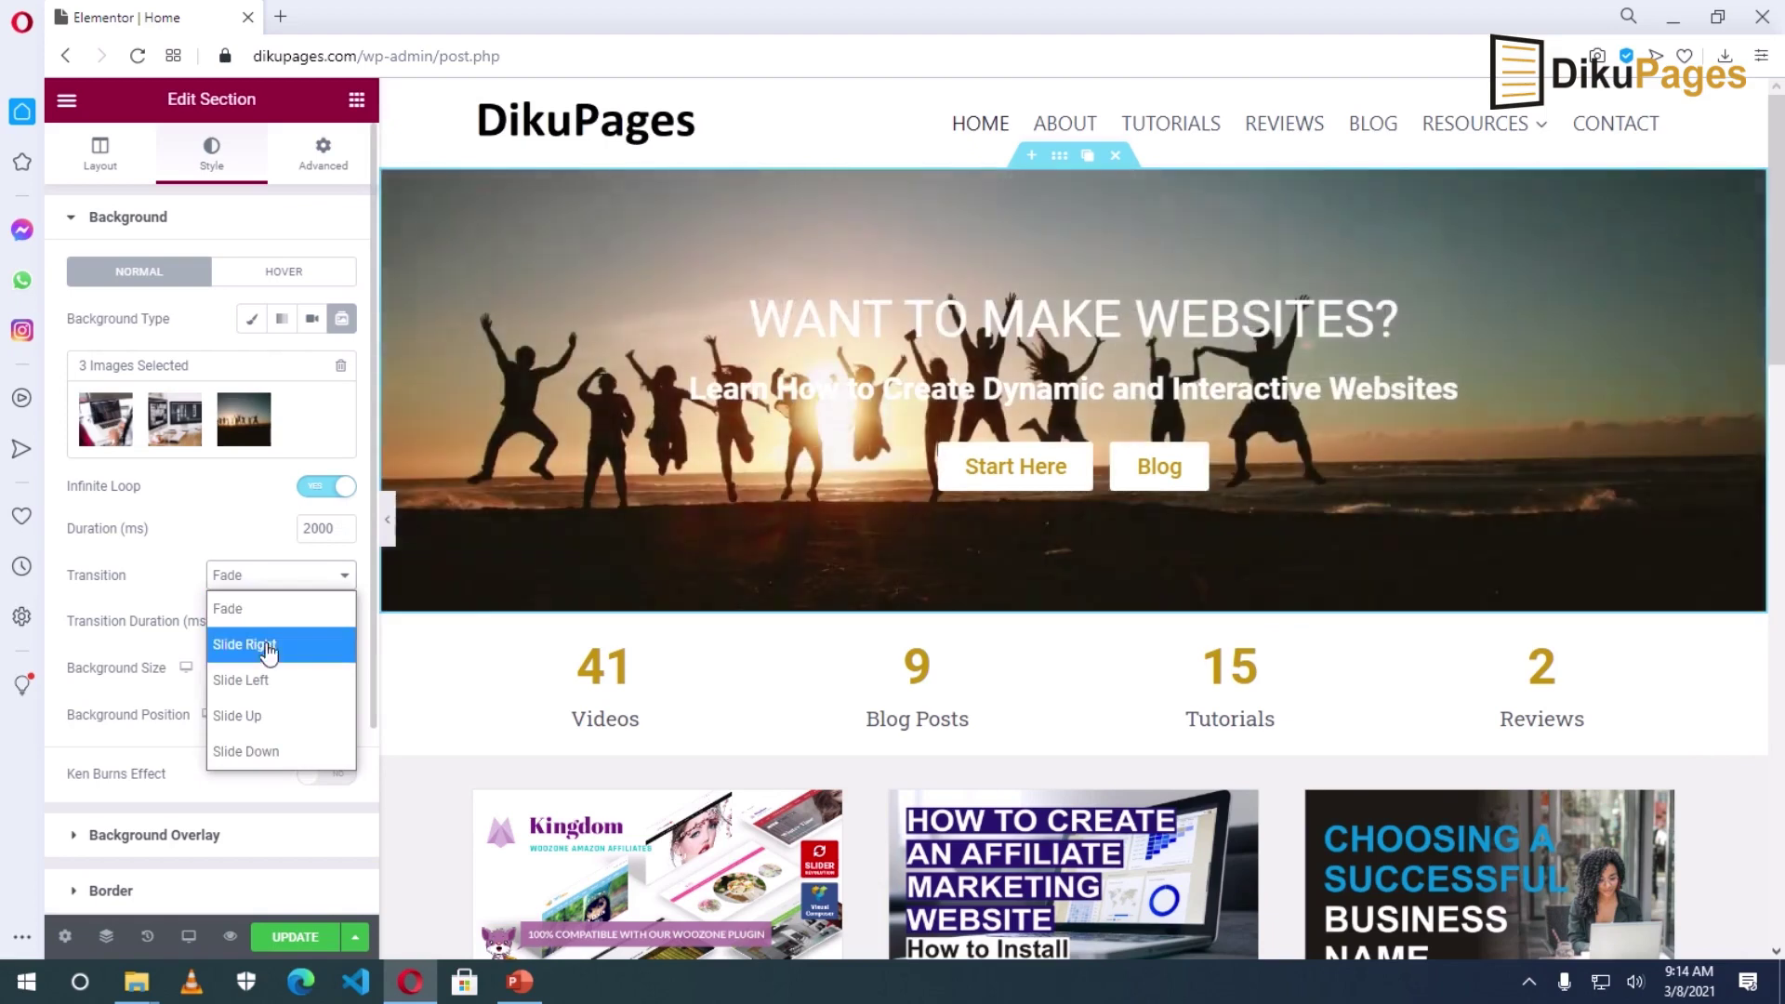
left_click(265, 641)
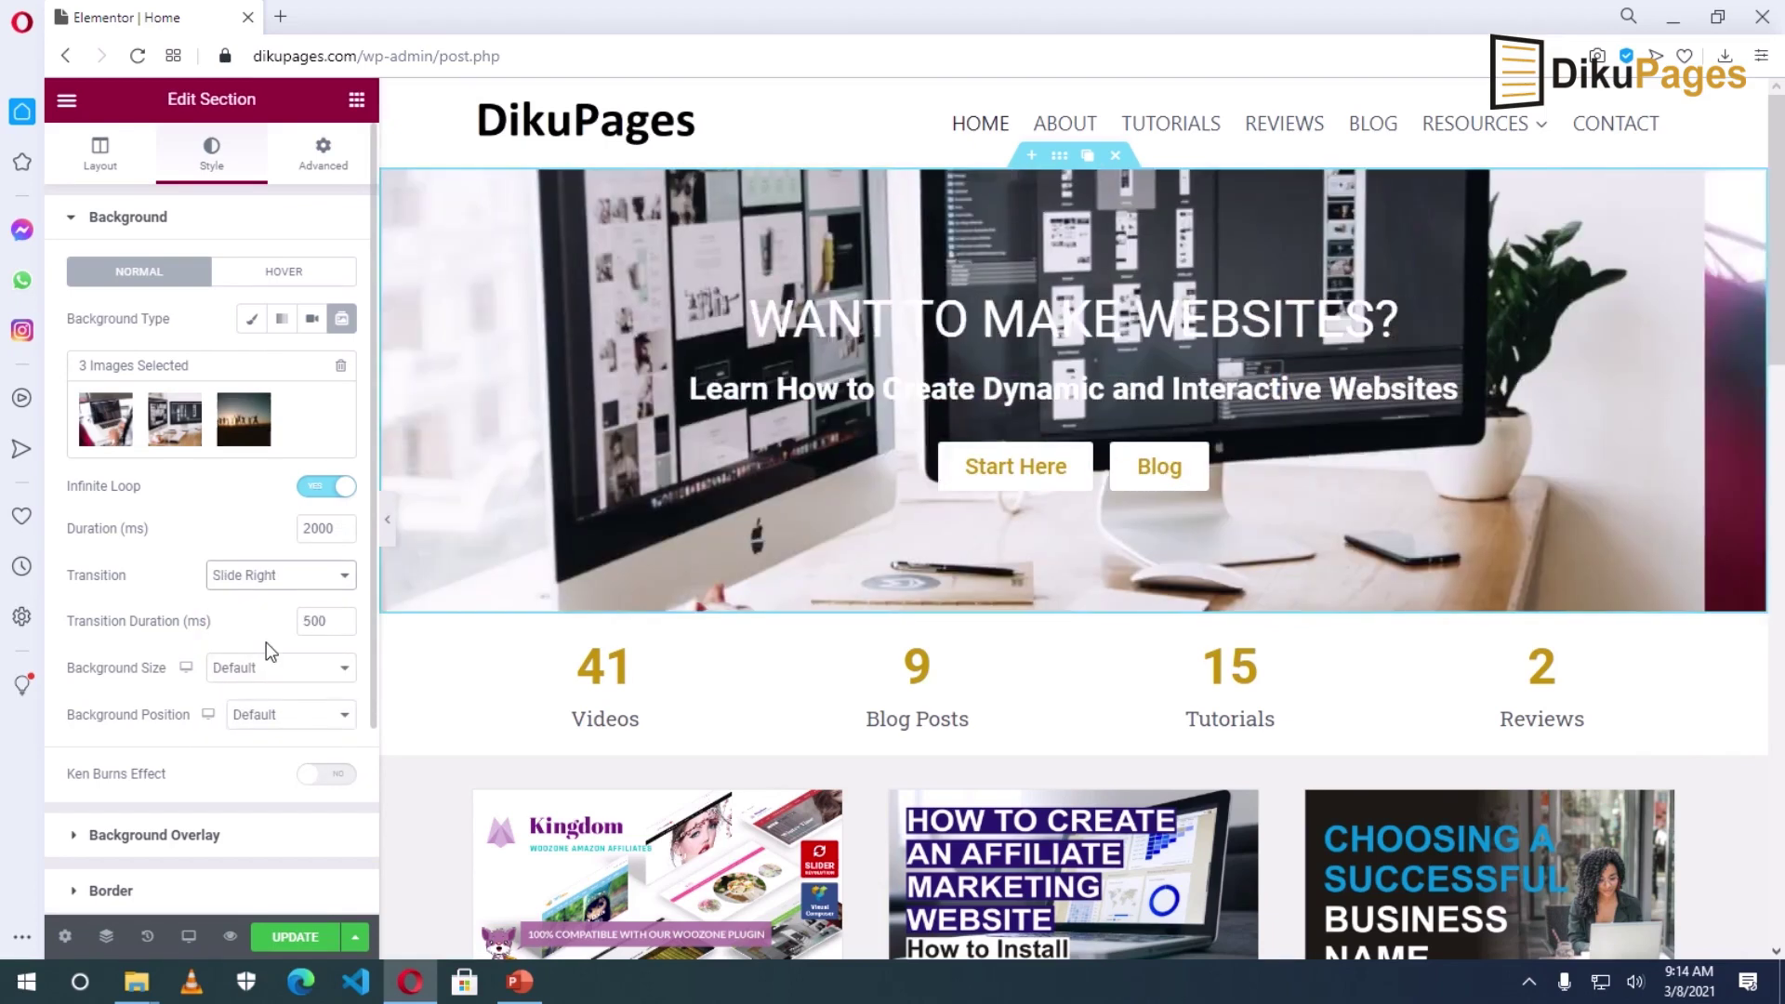
left_click(248, 584)
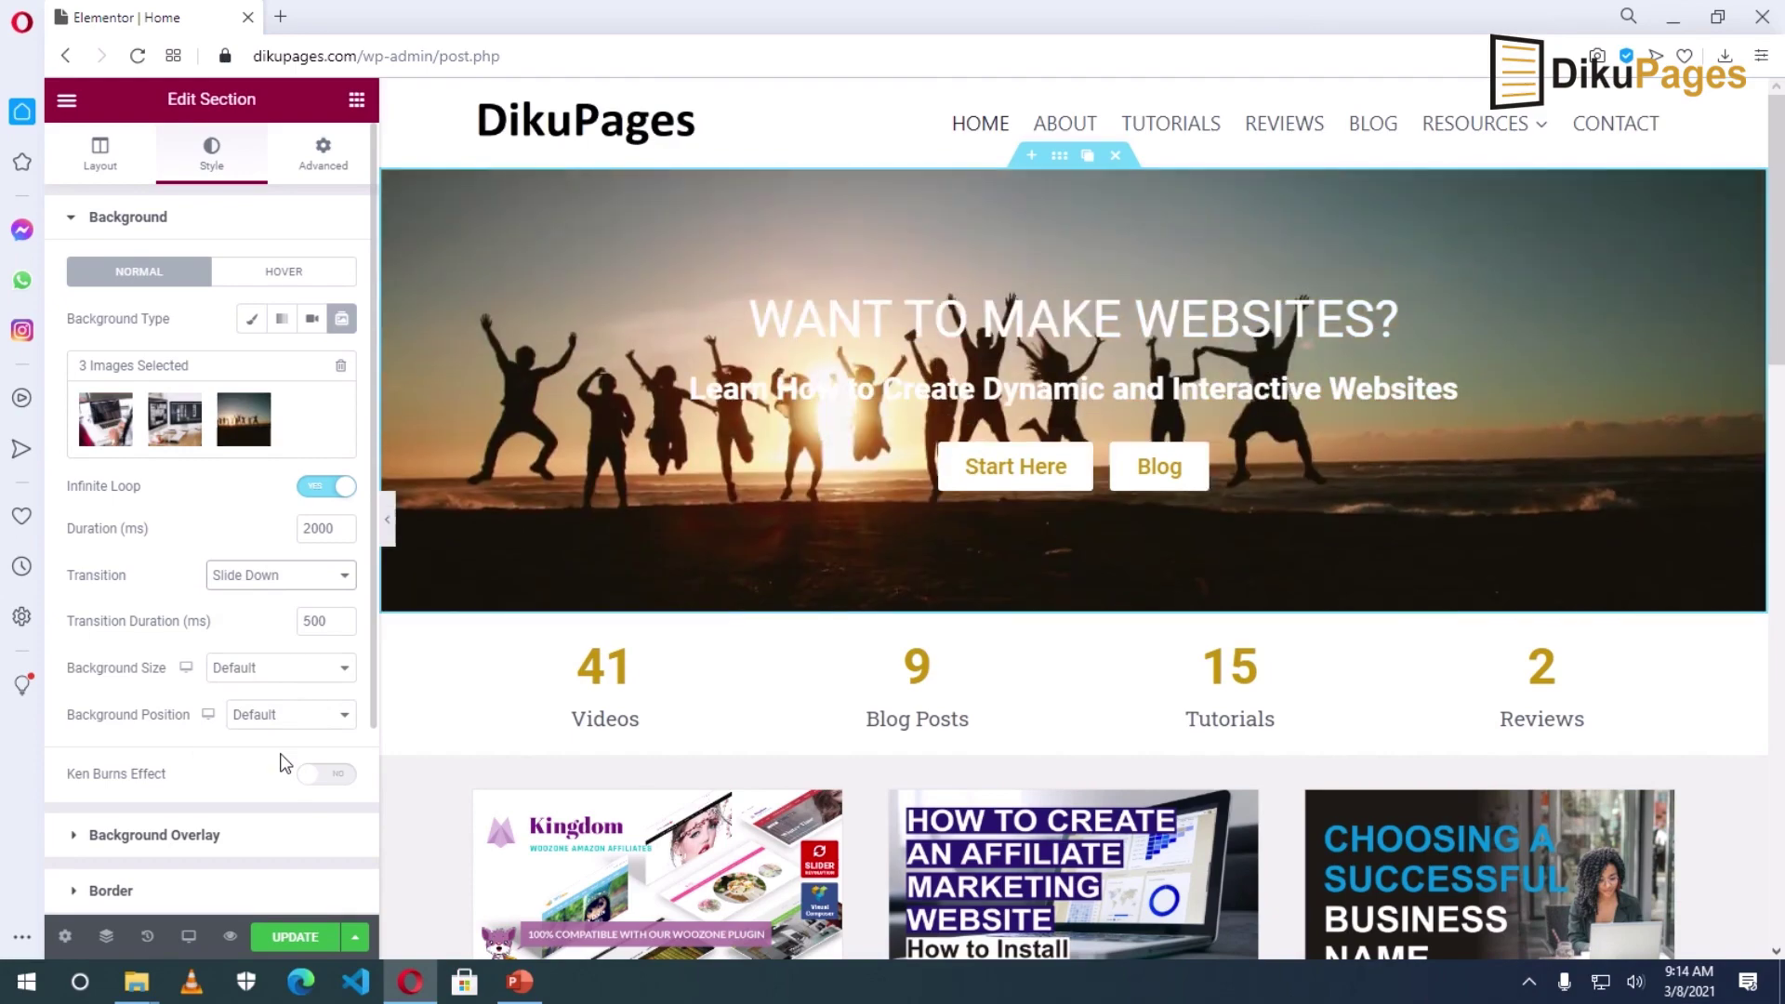
left_click(272, 577)
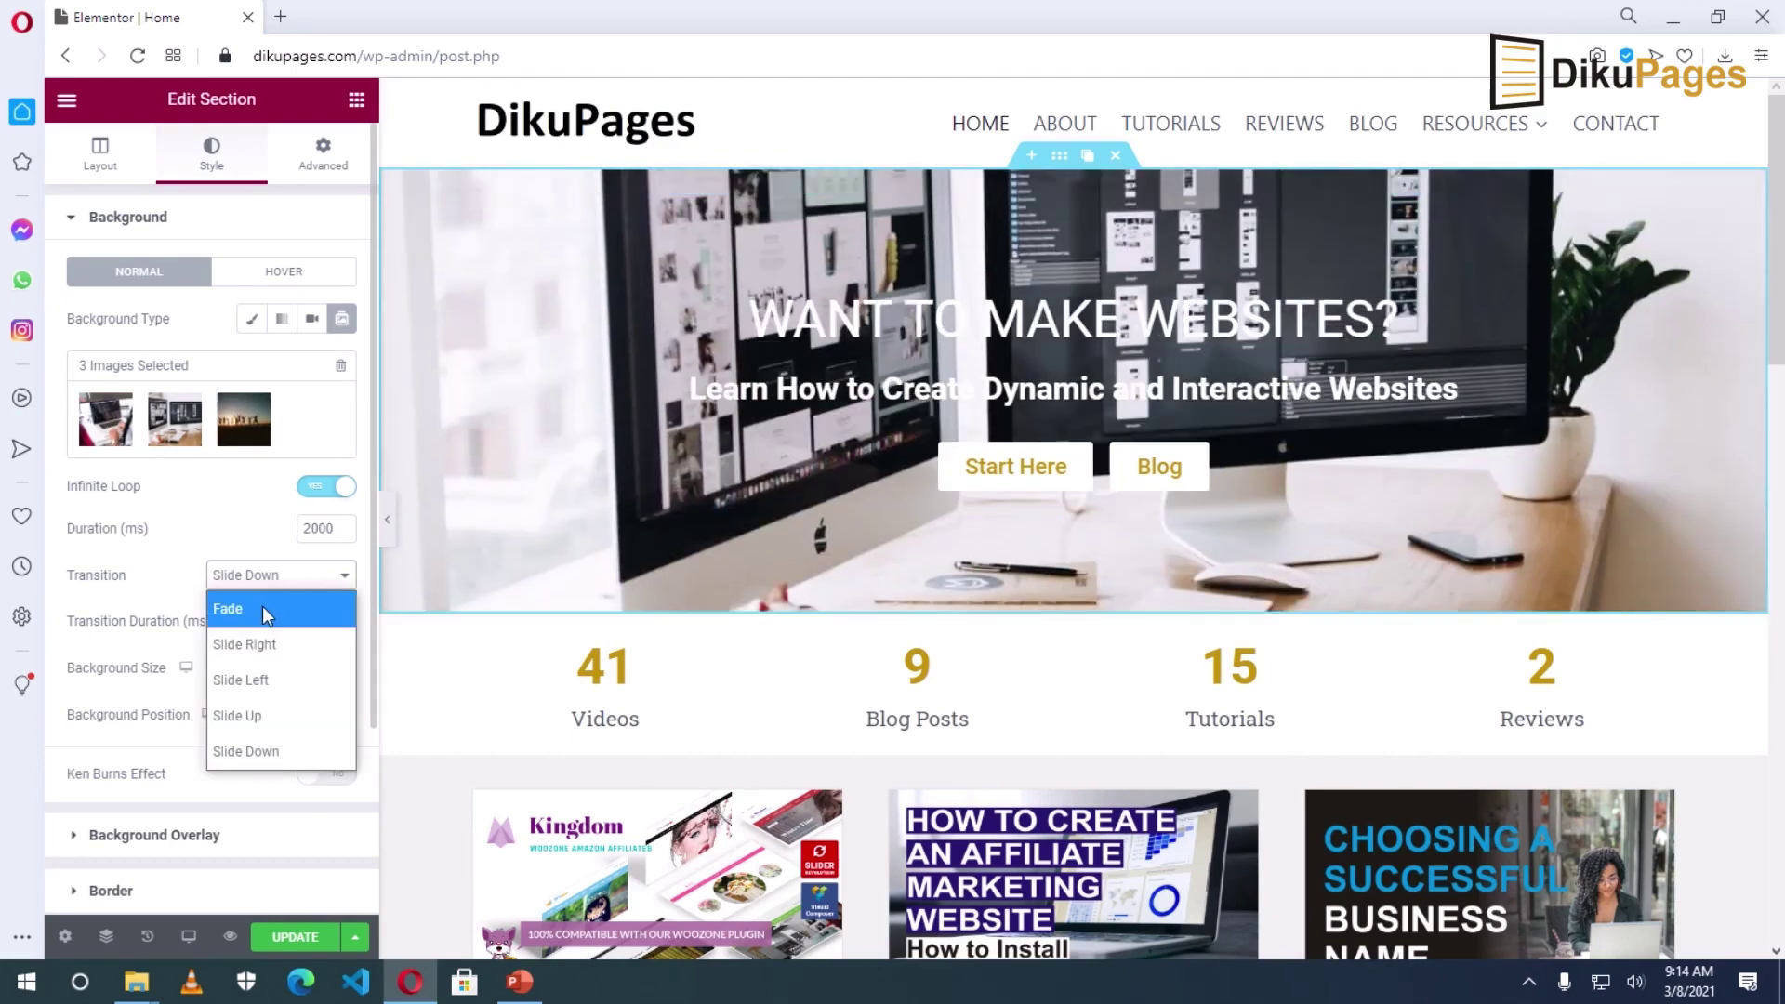
left_click(262, 606)
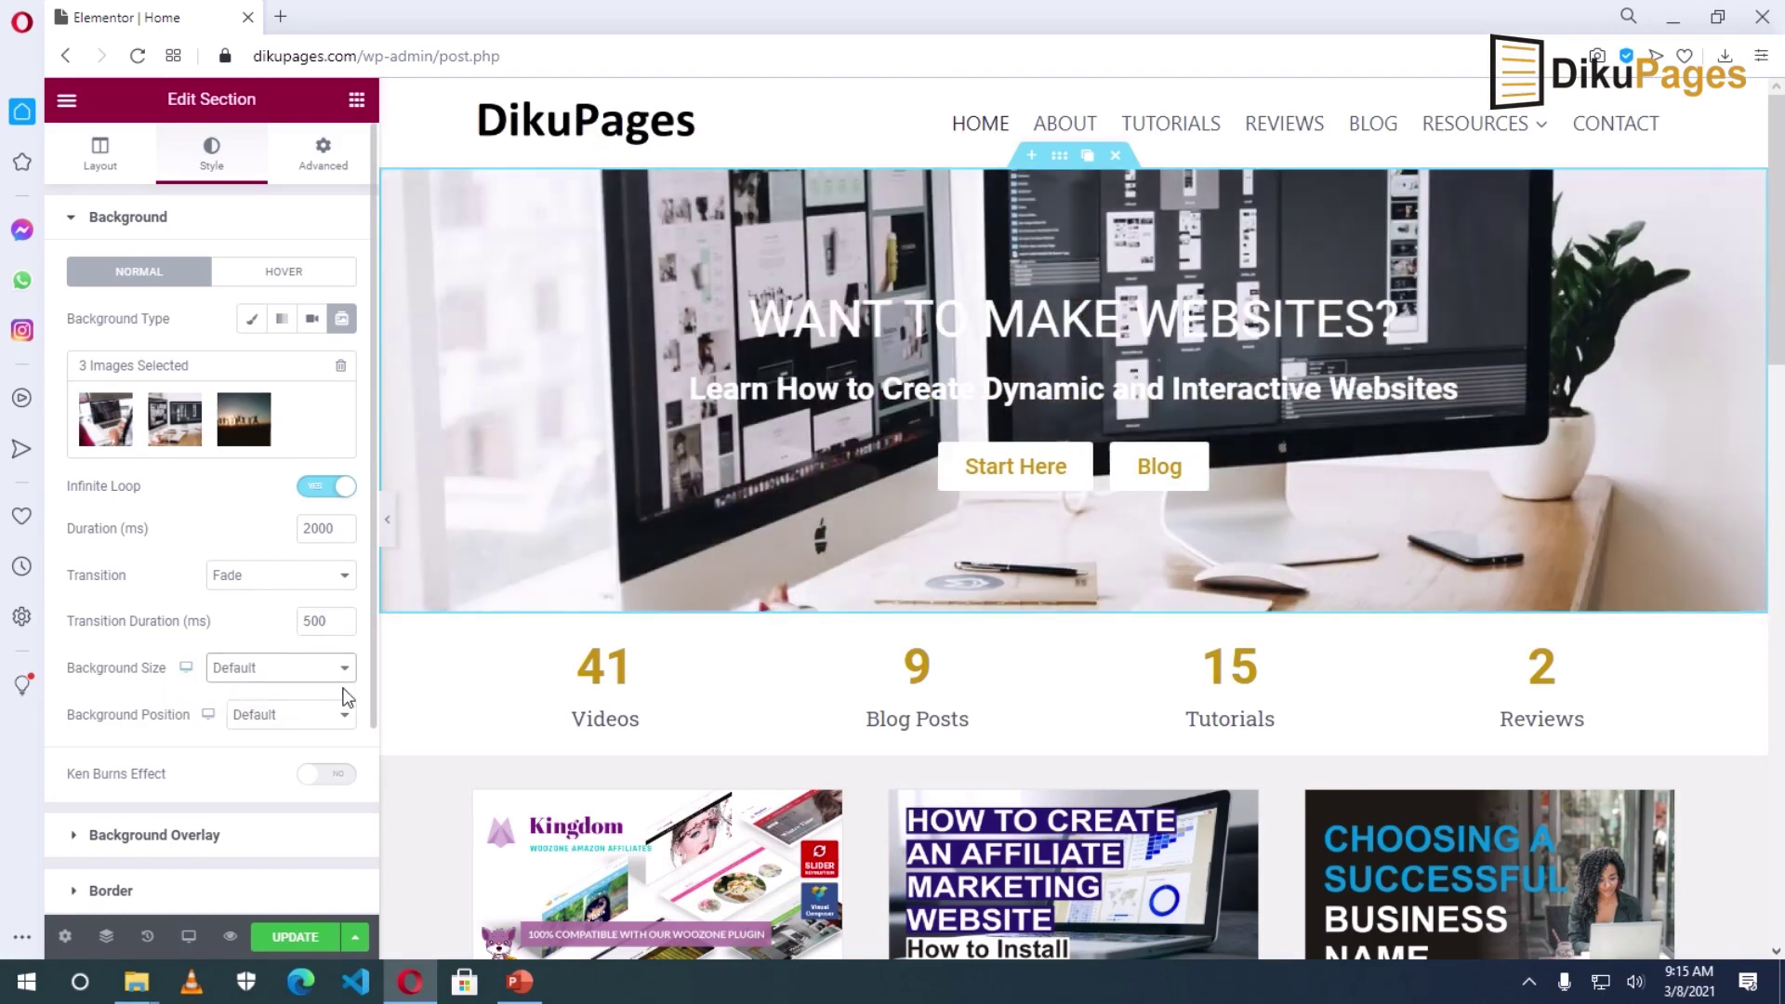
- Preview Auto, Cover and Contain background sizes, then reset the size to Default
left_click(268, 679)
left_click(262, 734)
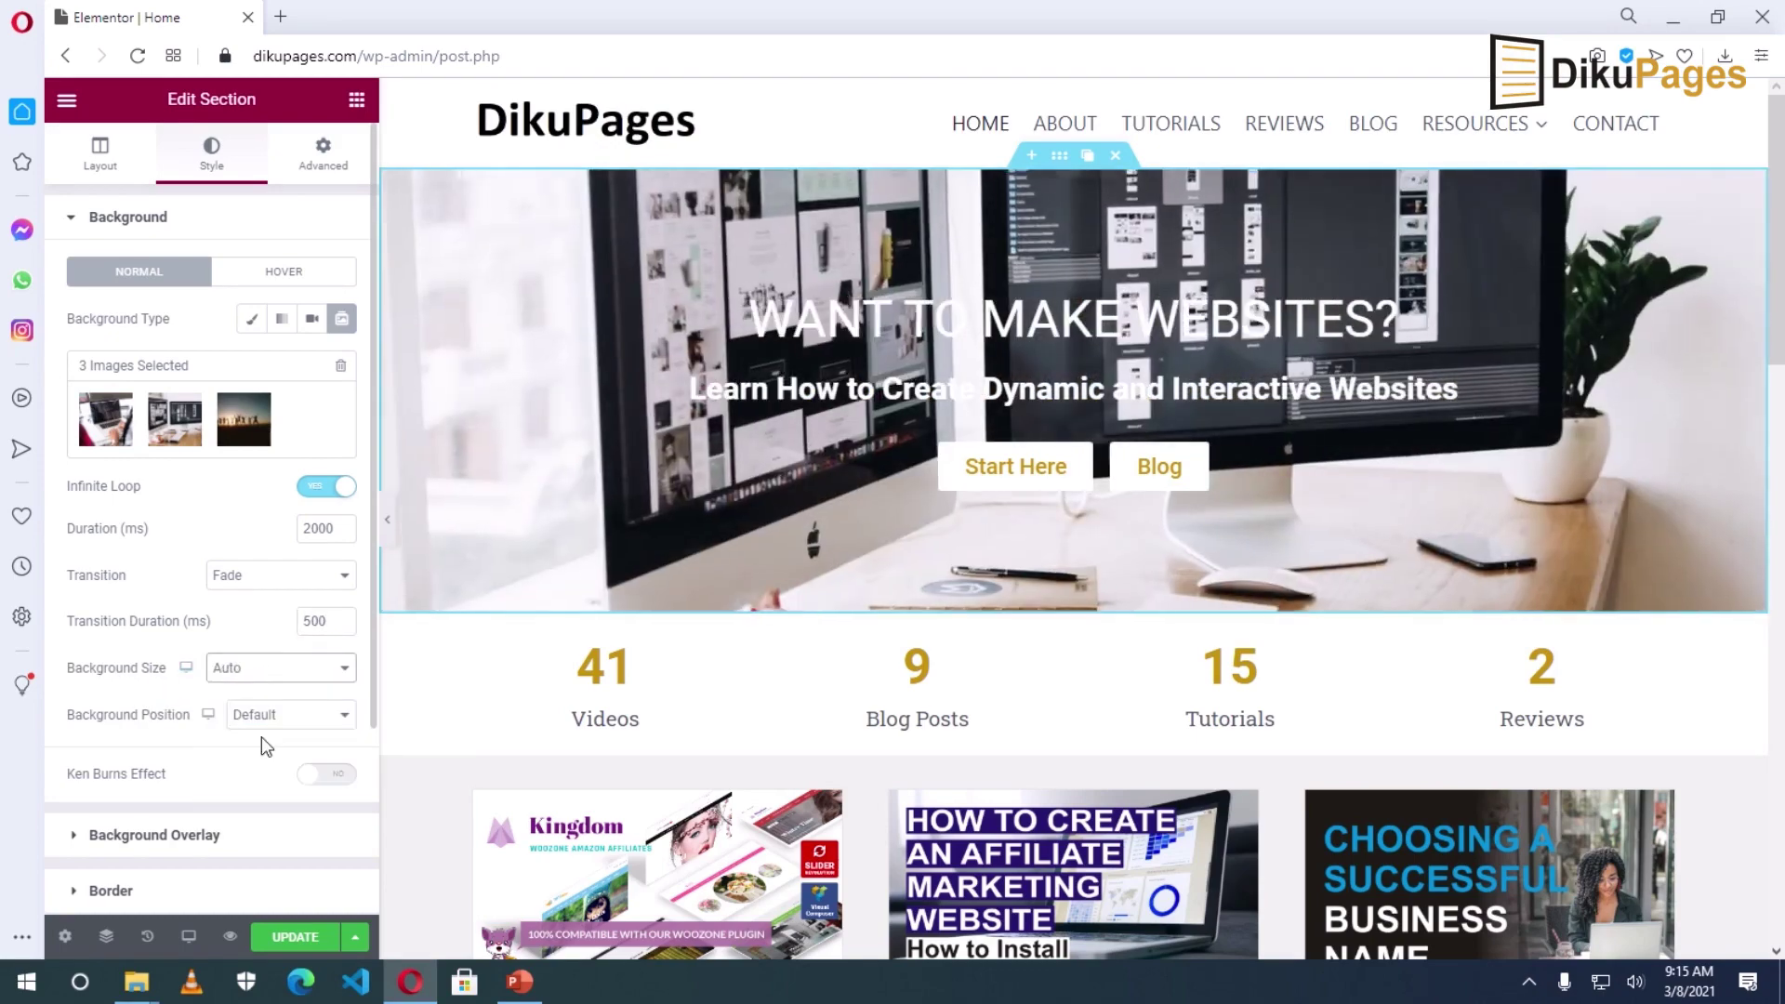
left_click(281, 675)
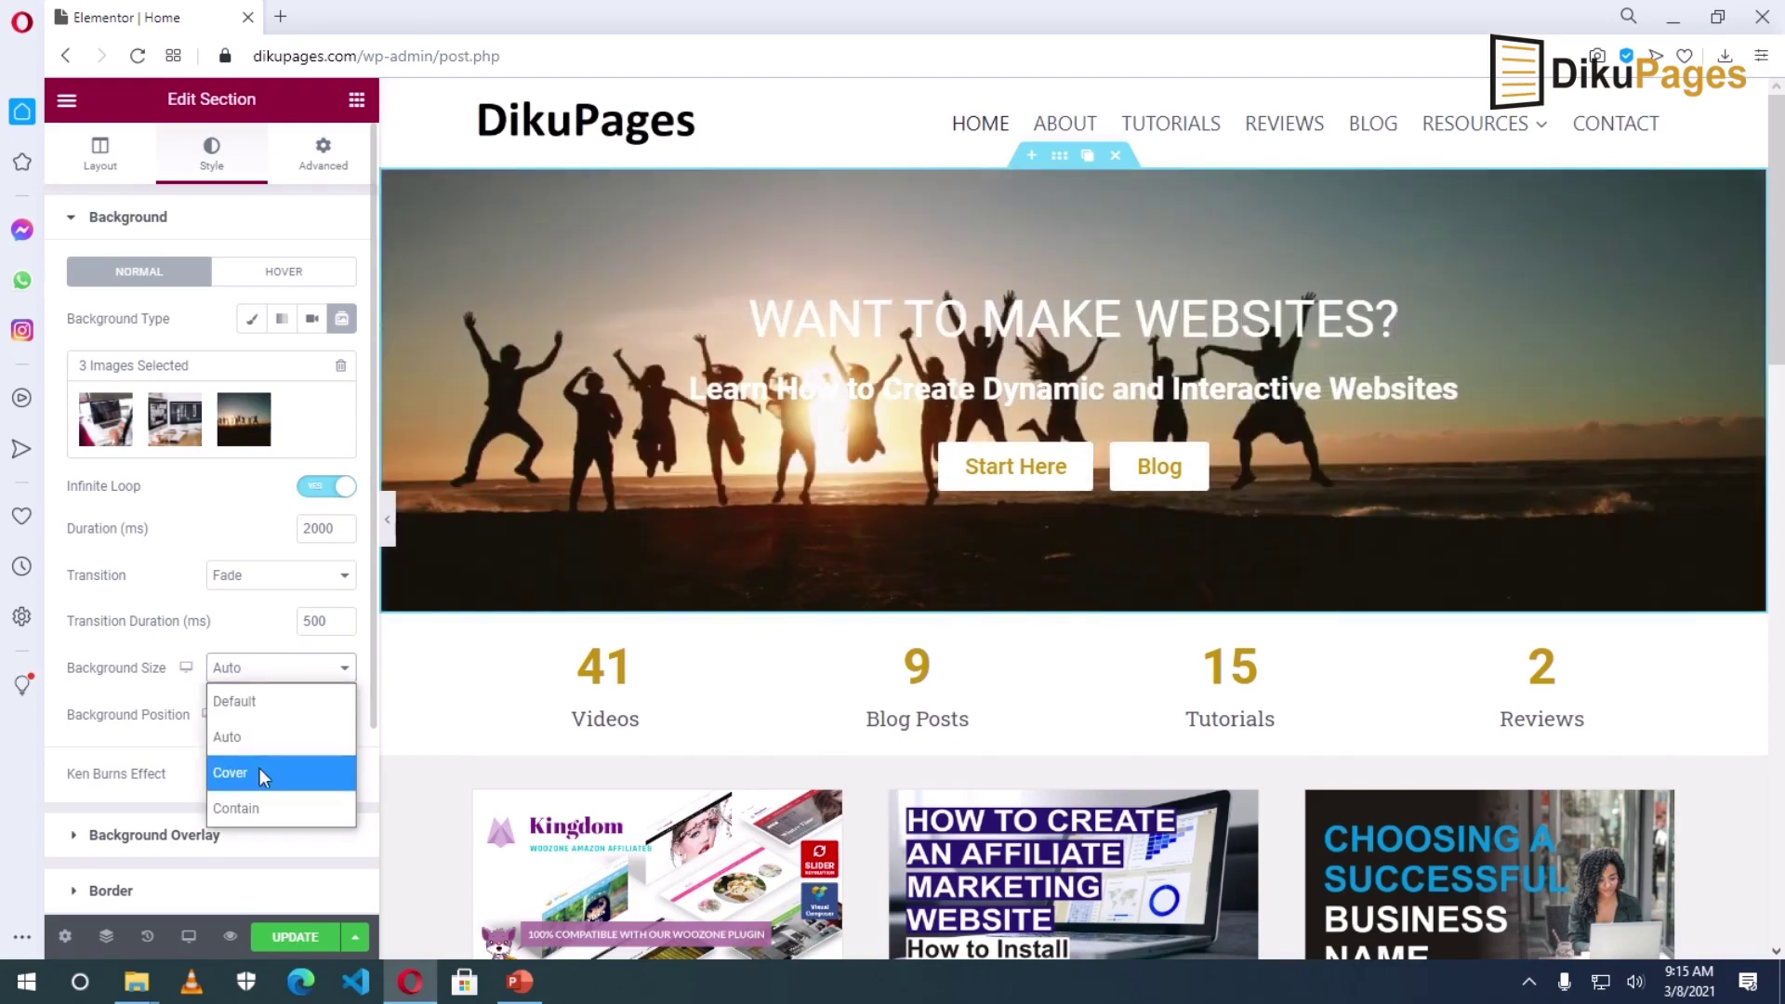
left_click(261, 772)
left_click(290, 672)
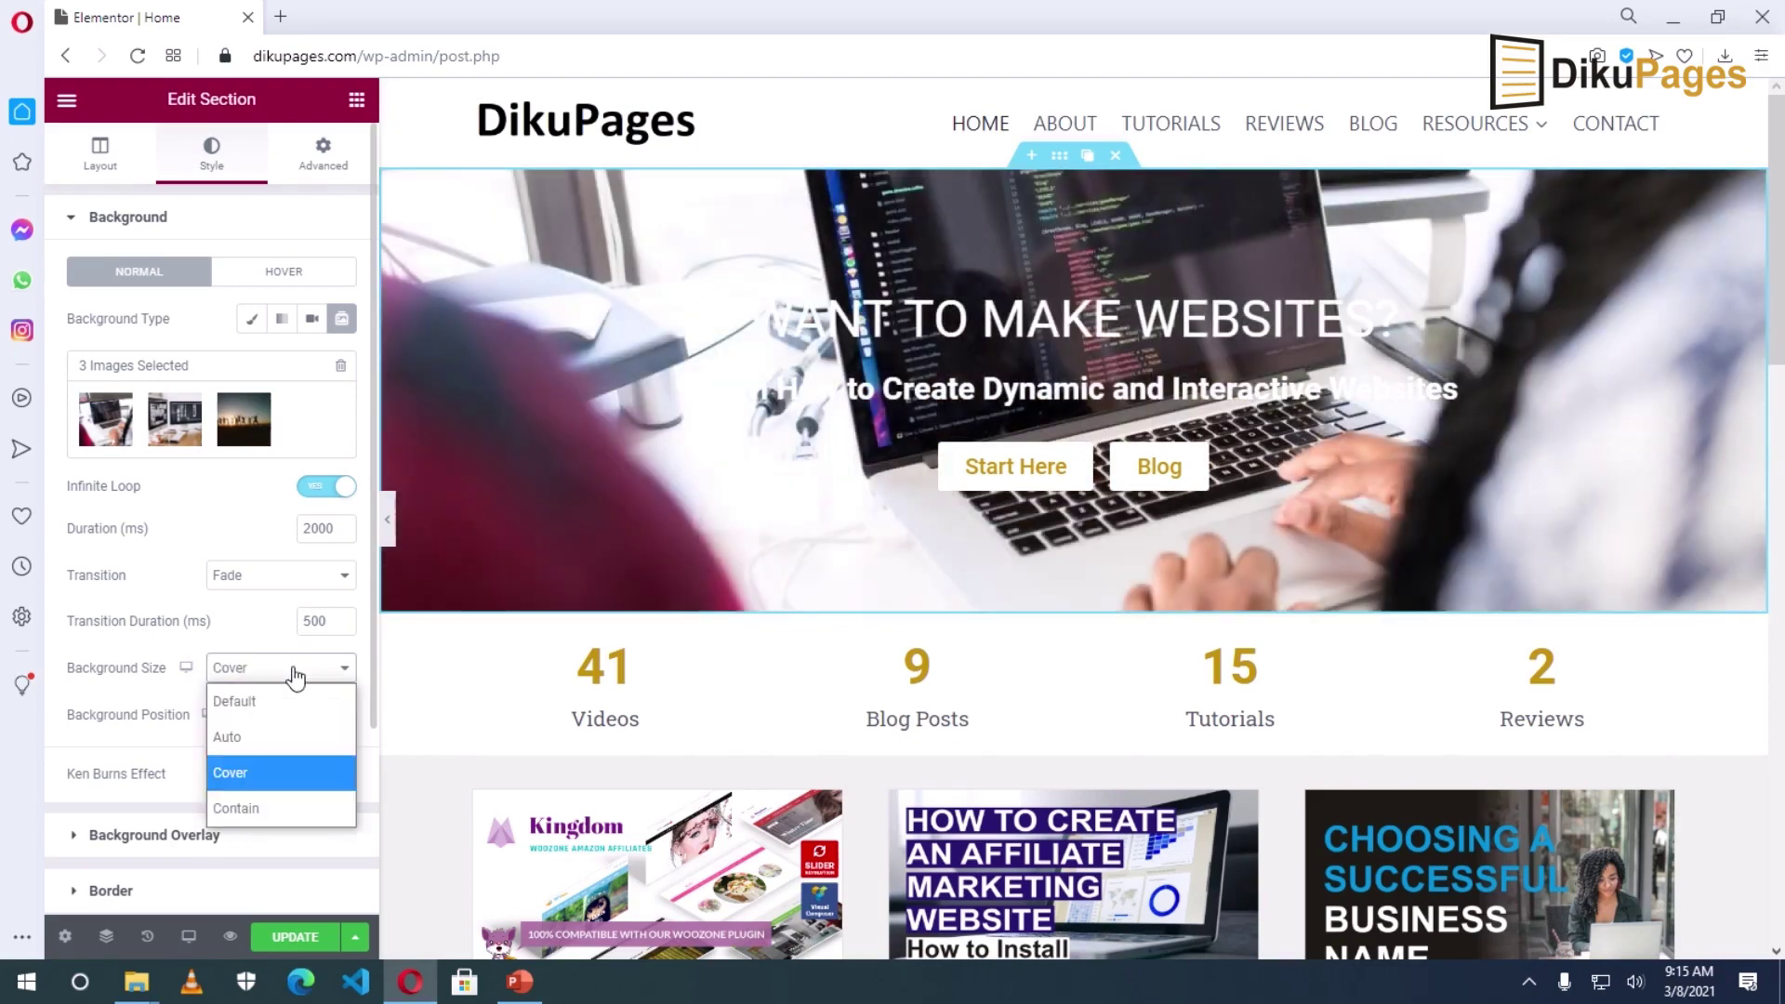
left_click(257, 809)
key("Down")
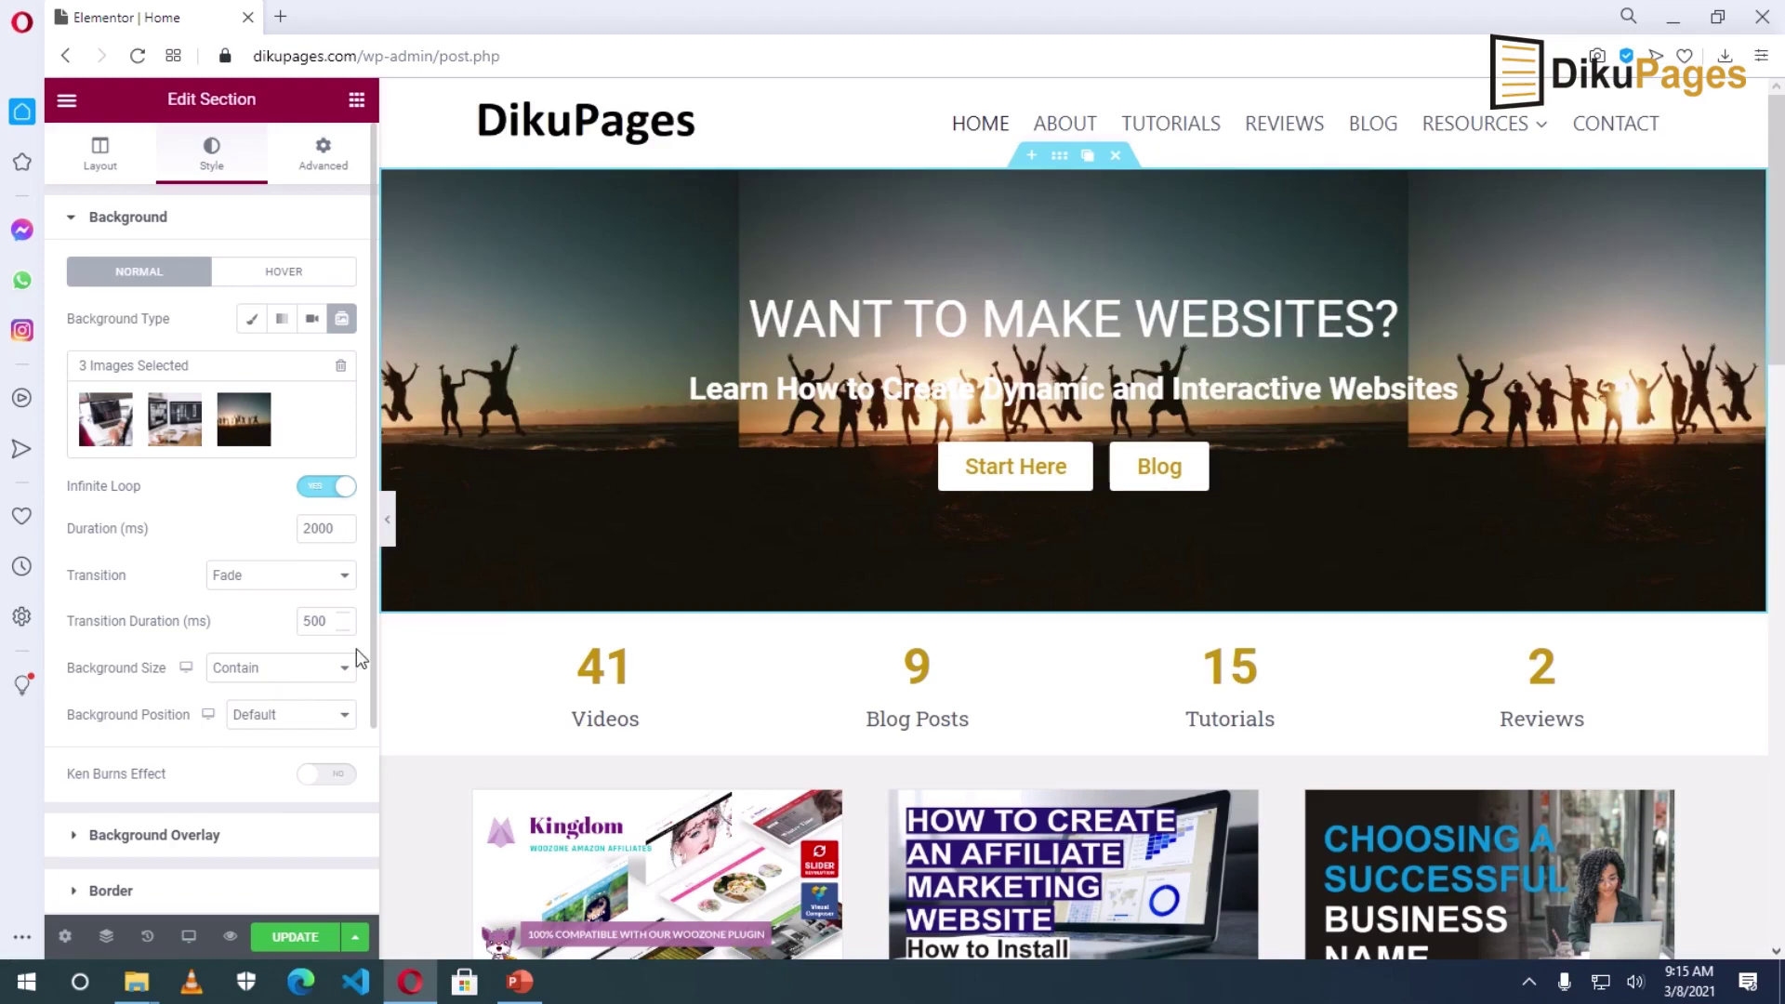
left_click(296, 678)
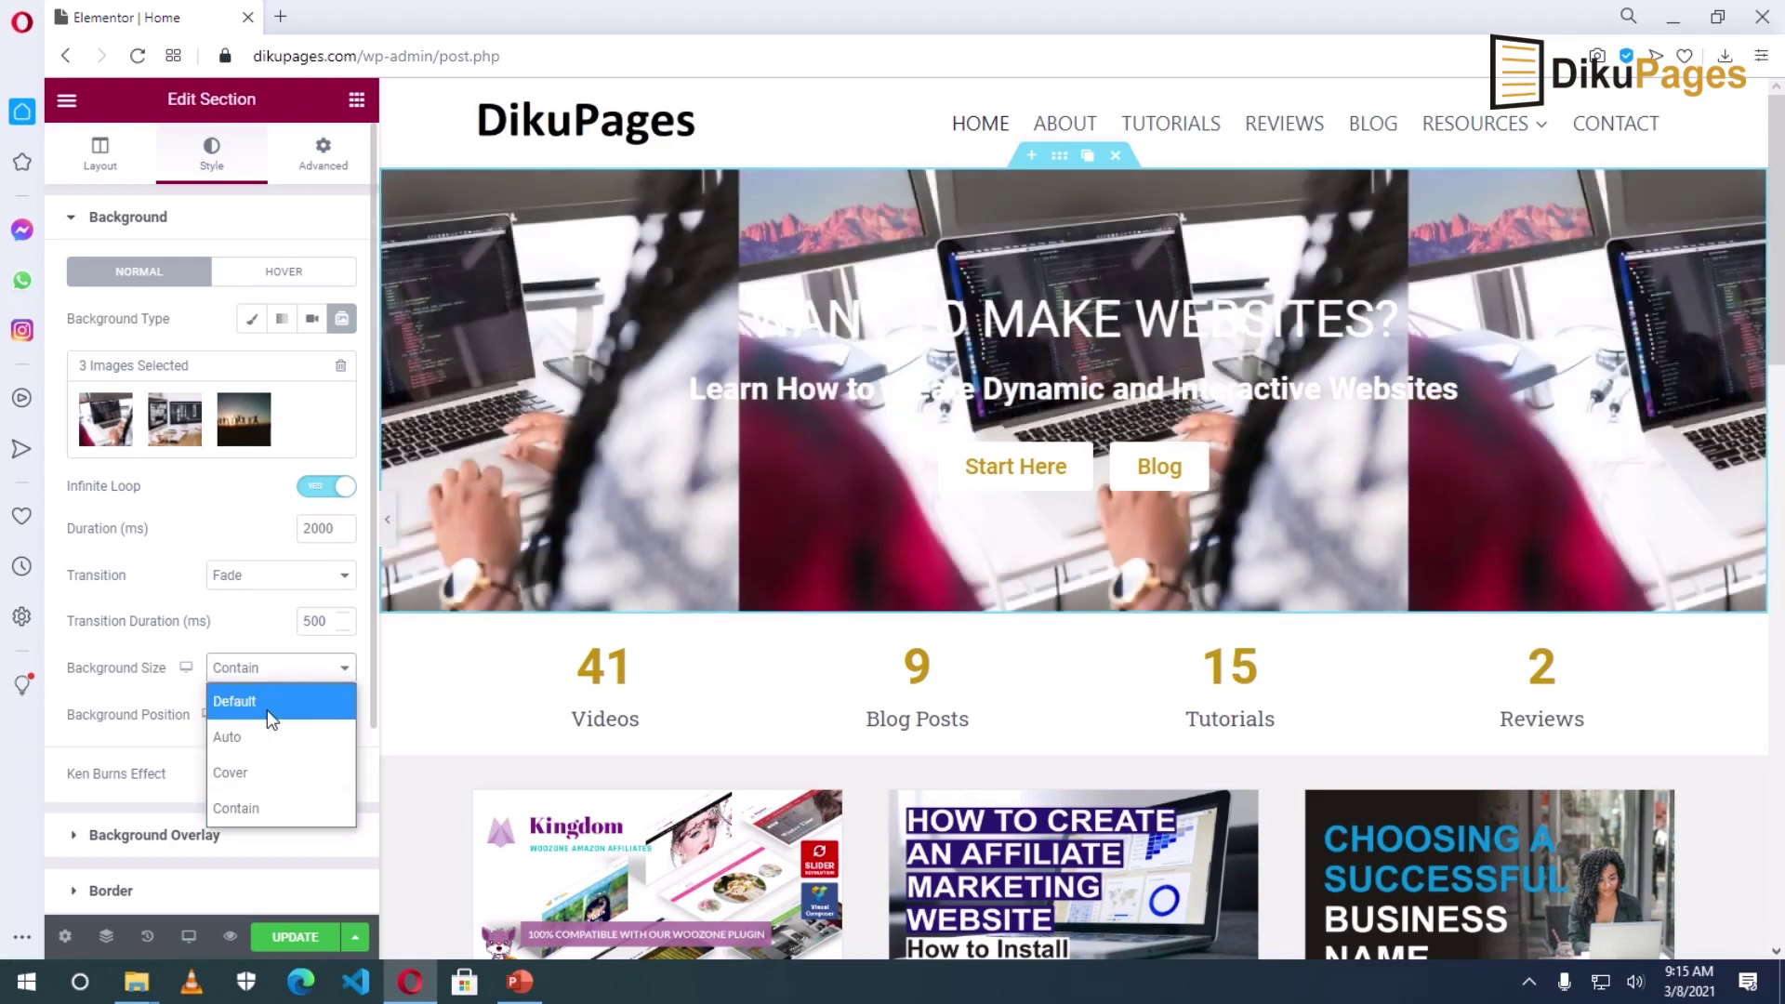
left_click(266, 710)
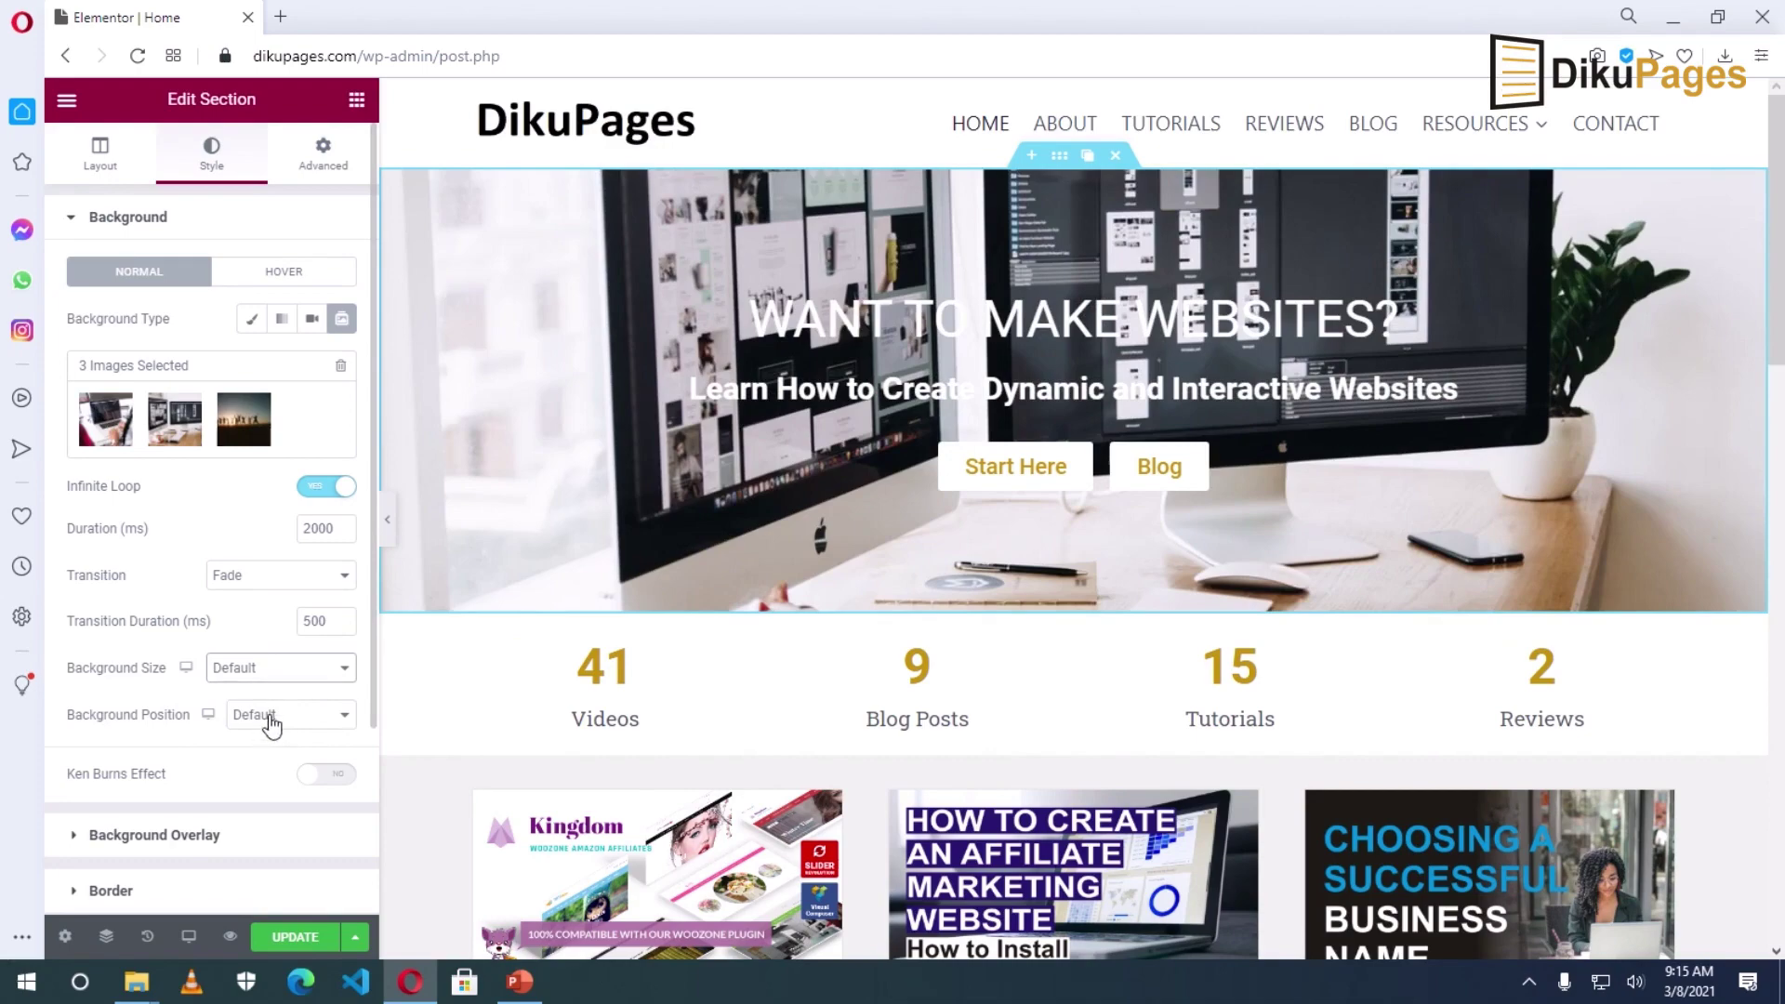
- Preview Center Center, Top Center and Bottom Right background positions, then keep Default
left_click(270, 716)
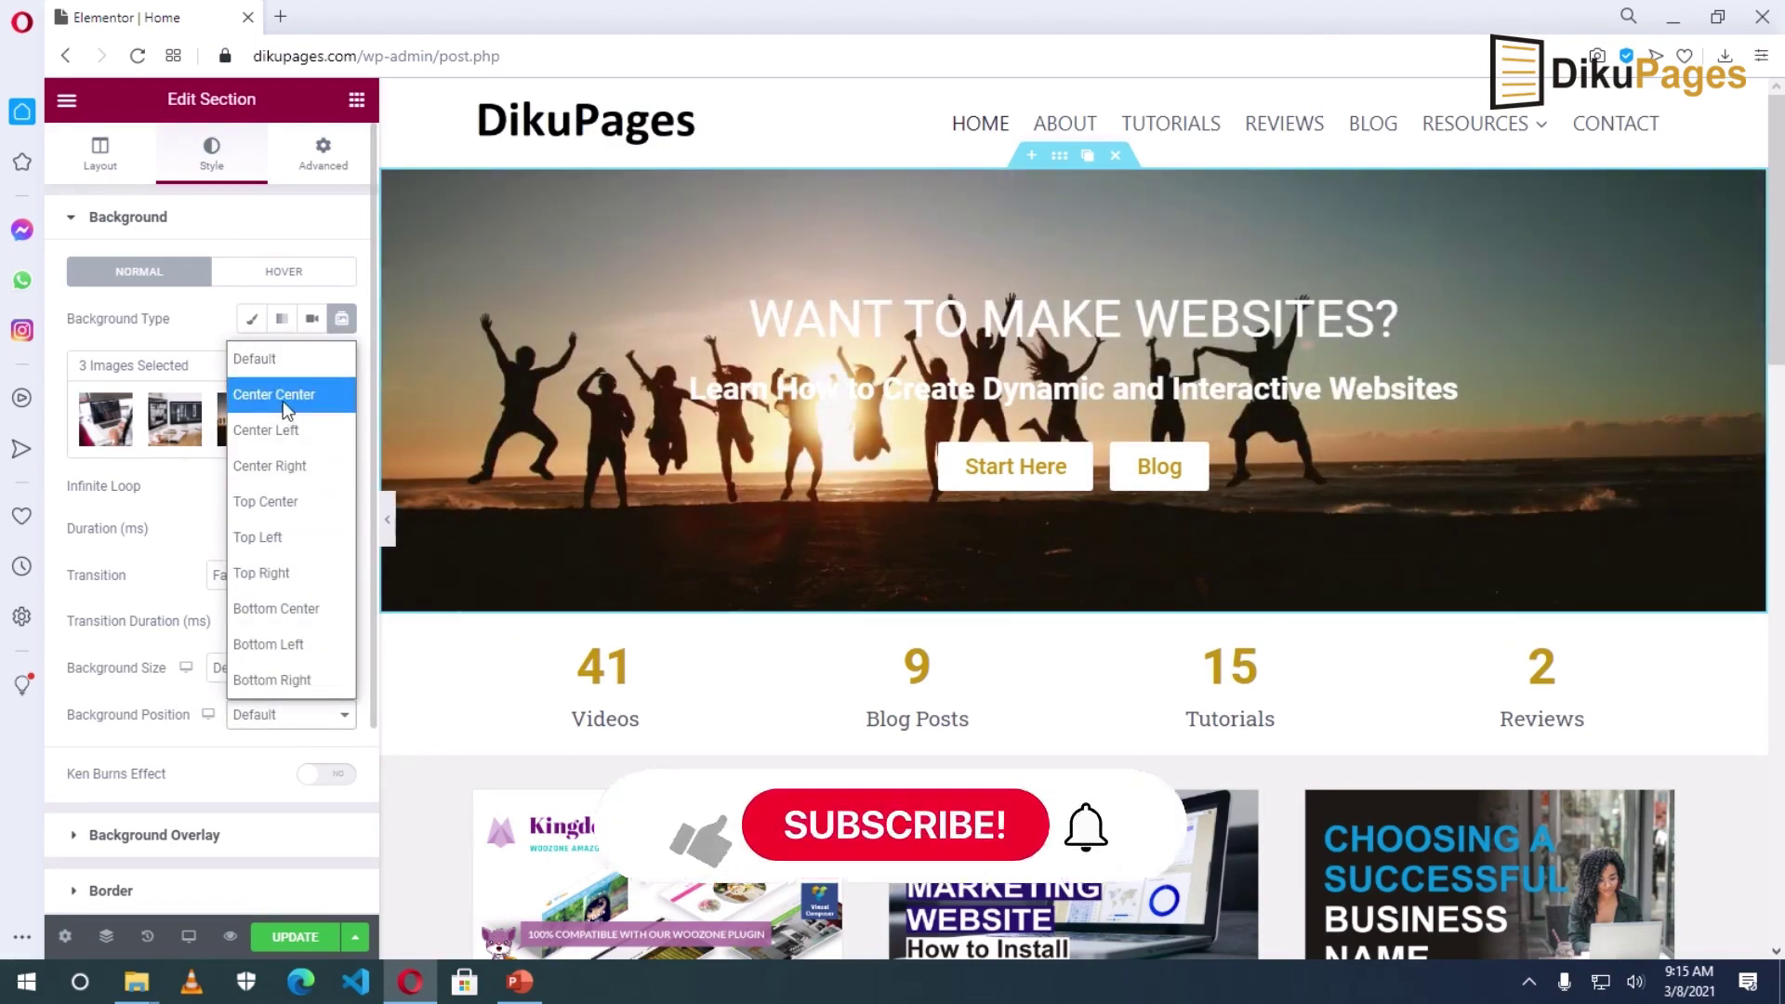
left_click(281, 397)
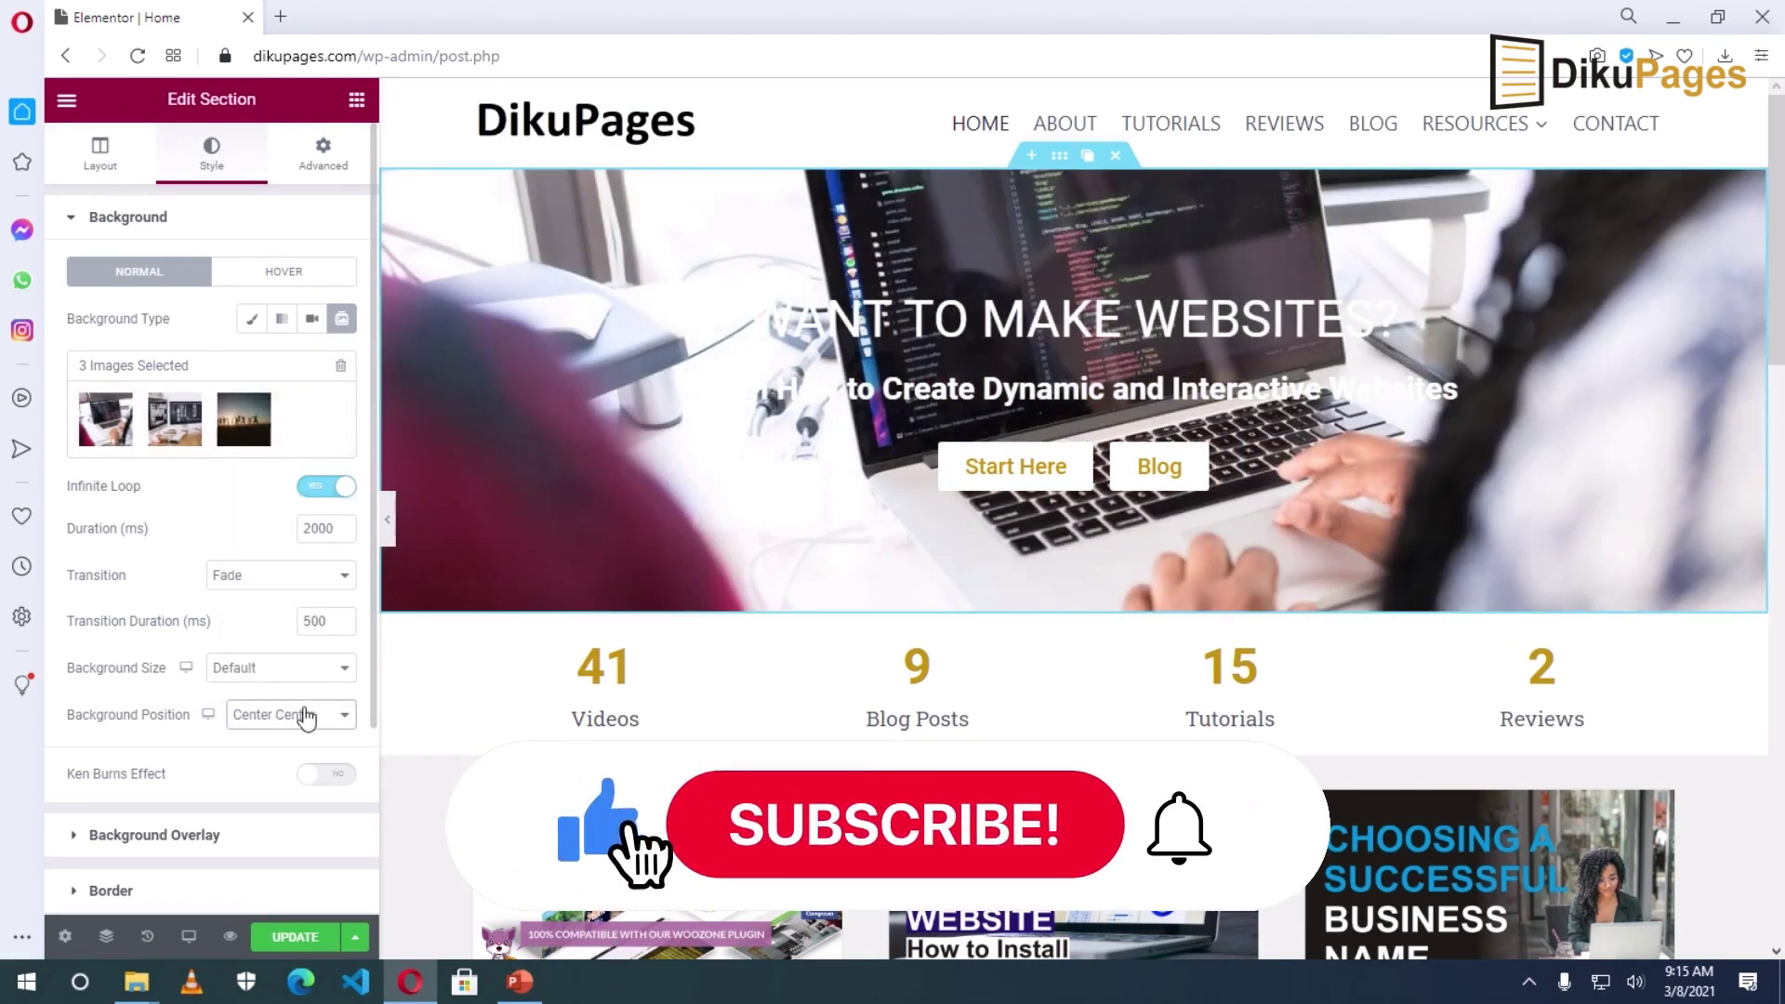
left_click(303, 716)
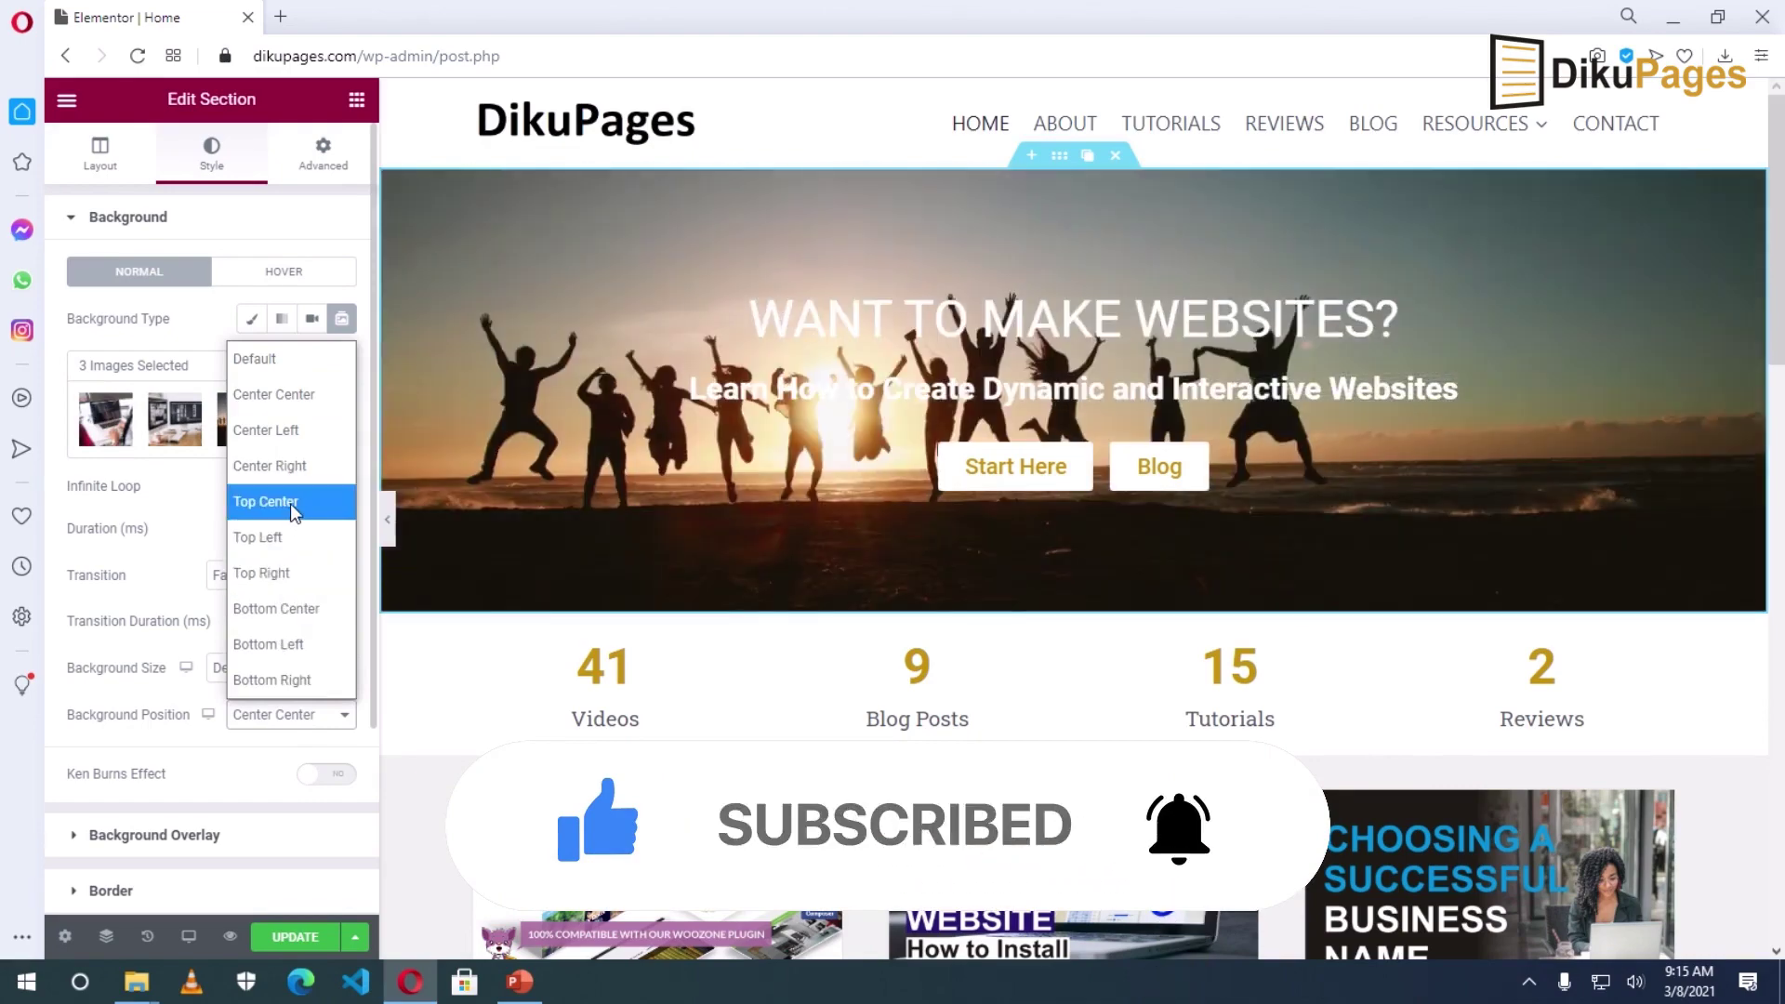
left_click(291, 504)
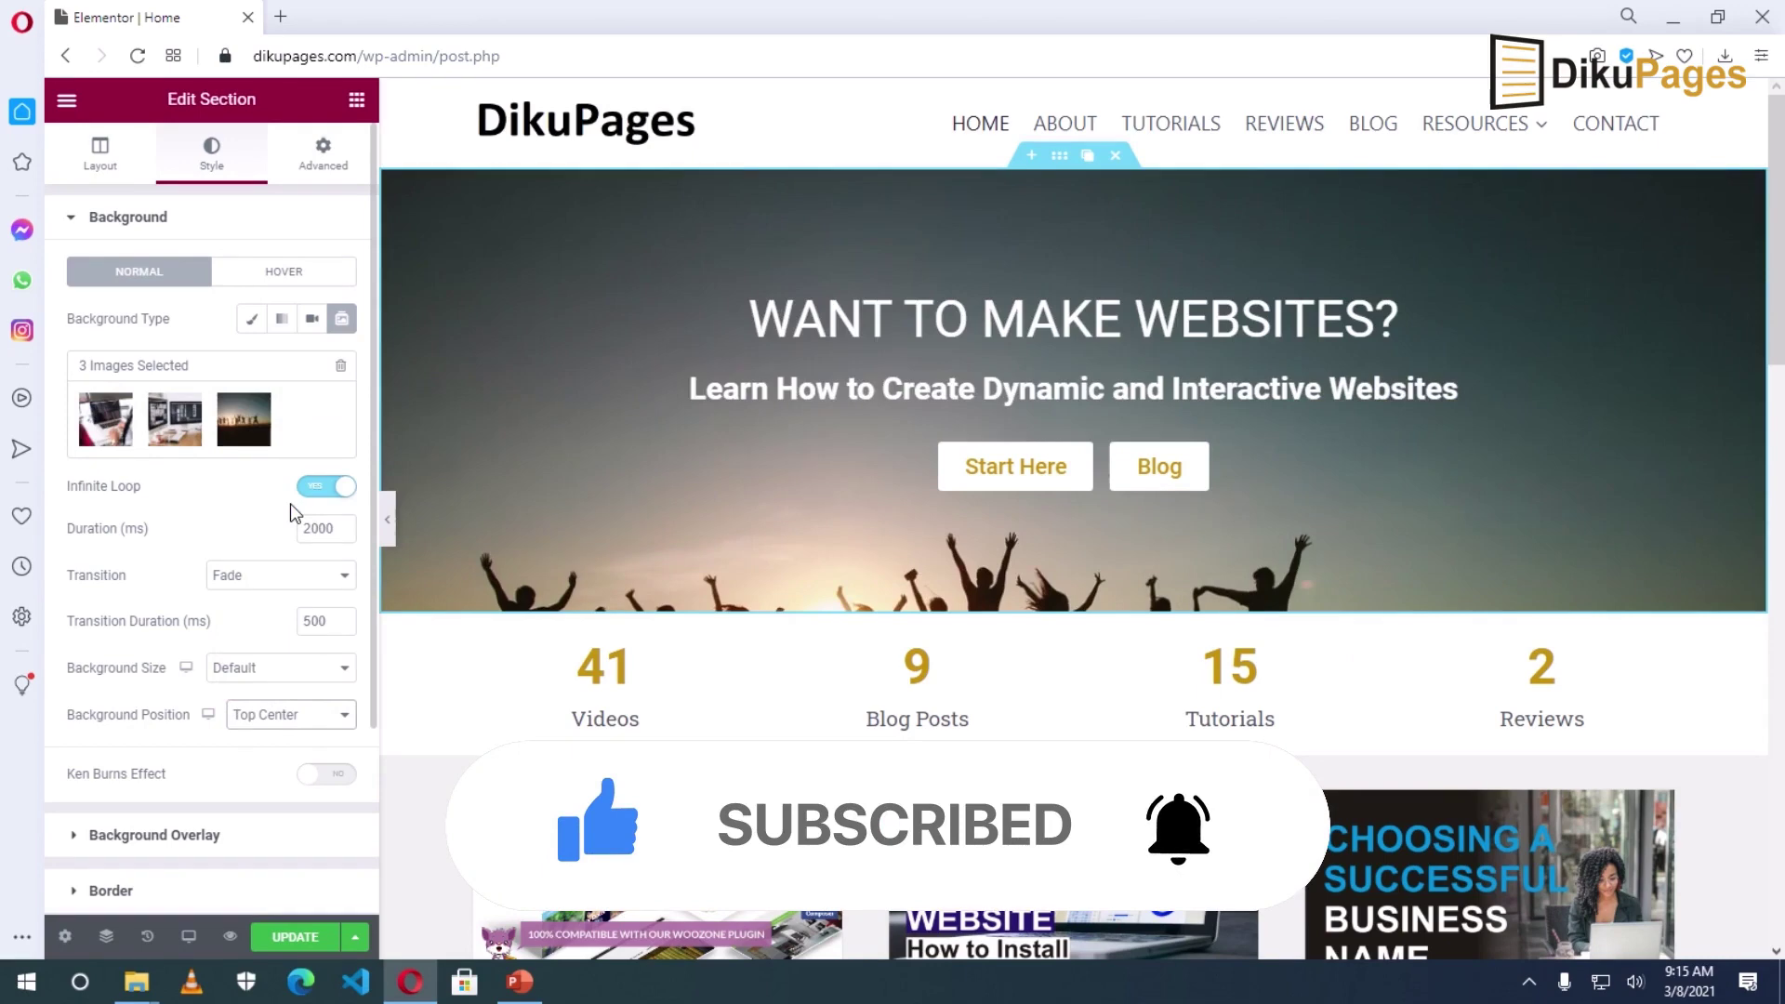
left_click(286, 718)
left_click(287, 720)
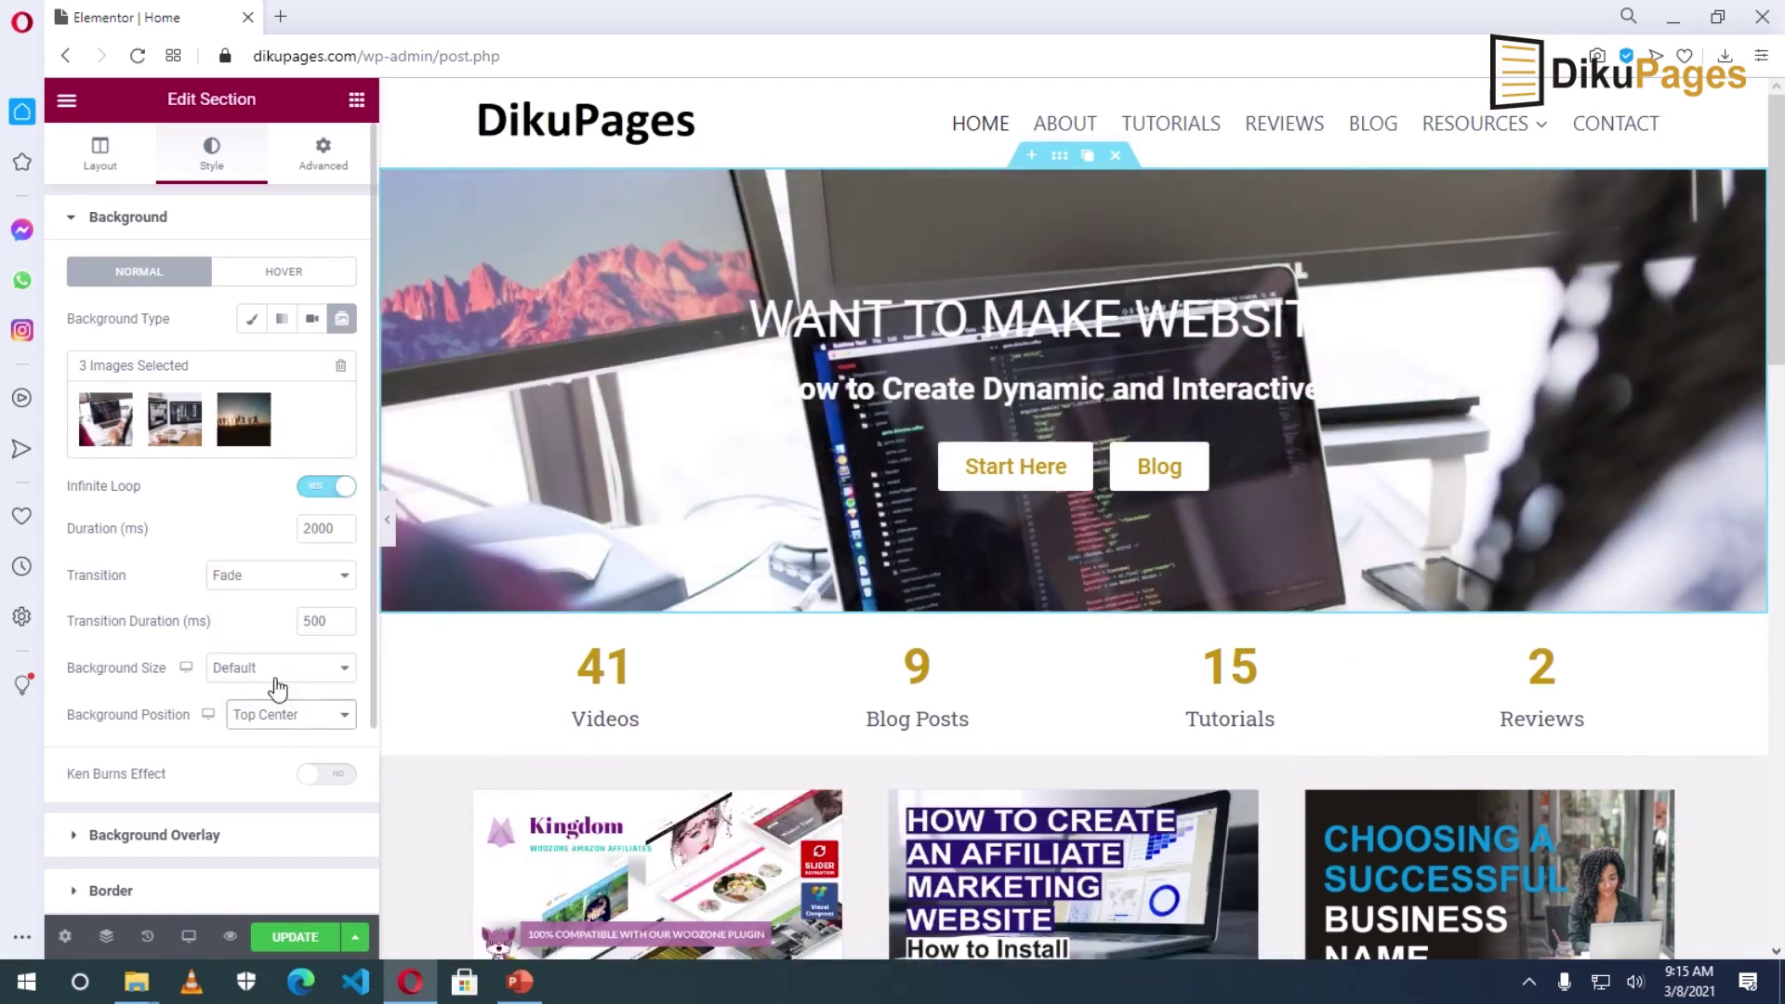
key("Down")
key("Down")
key("Down")
key("Down")
key("Down")
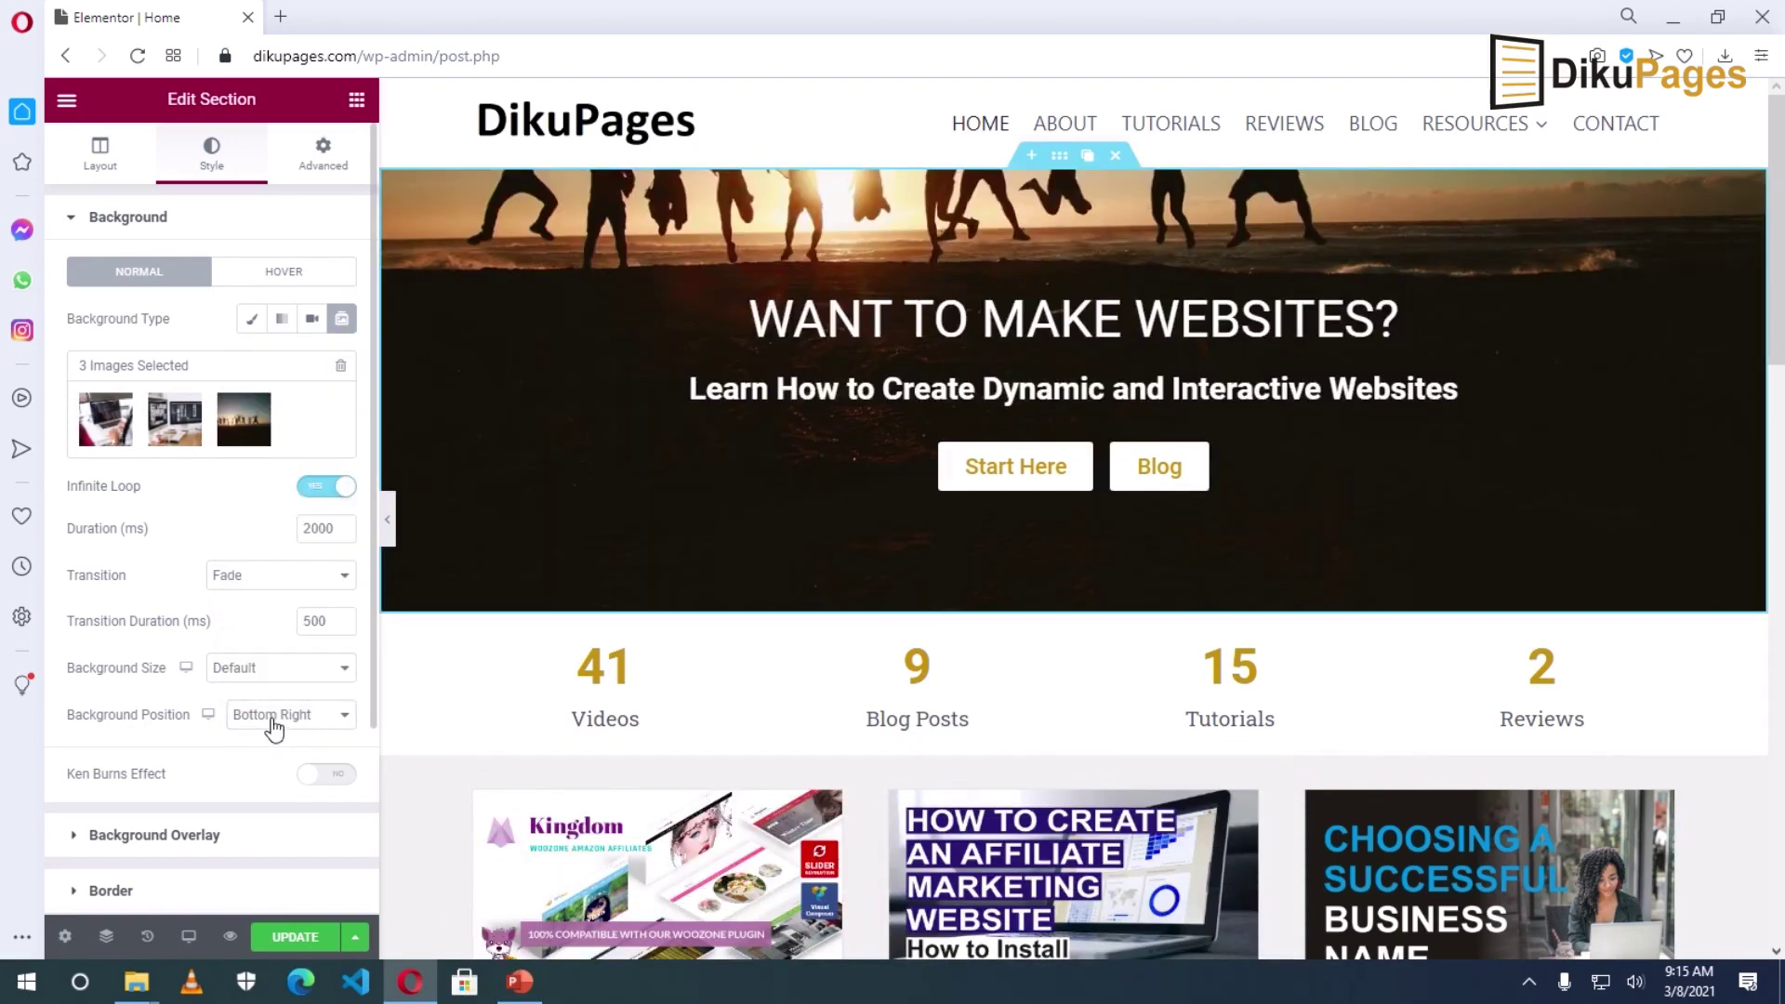
left_click(288, 718)
left_click(275, 359)
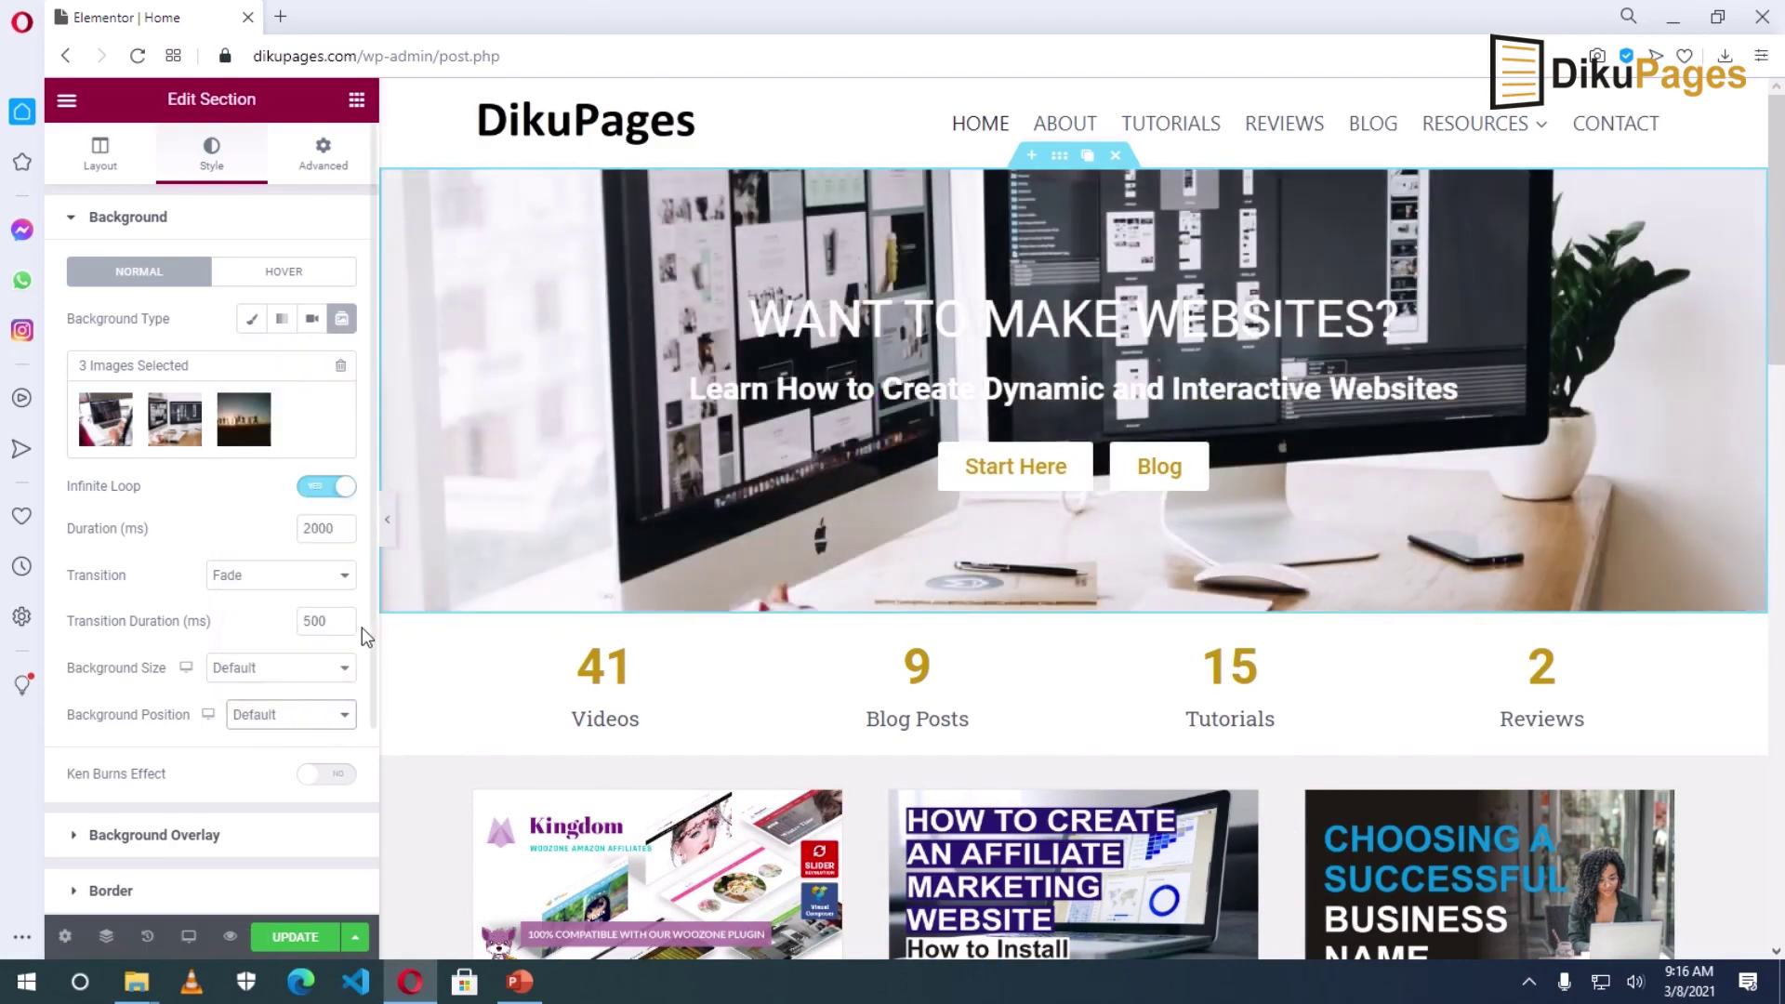
left_click(295, 718)
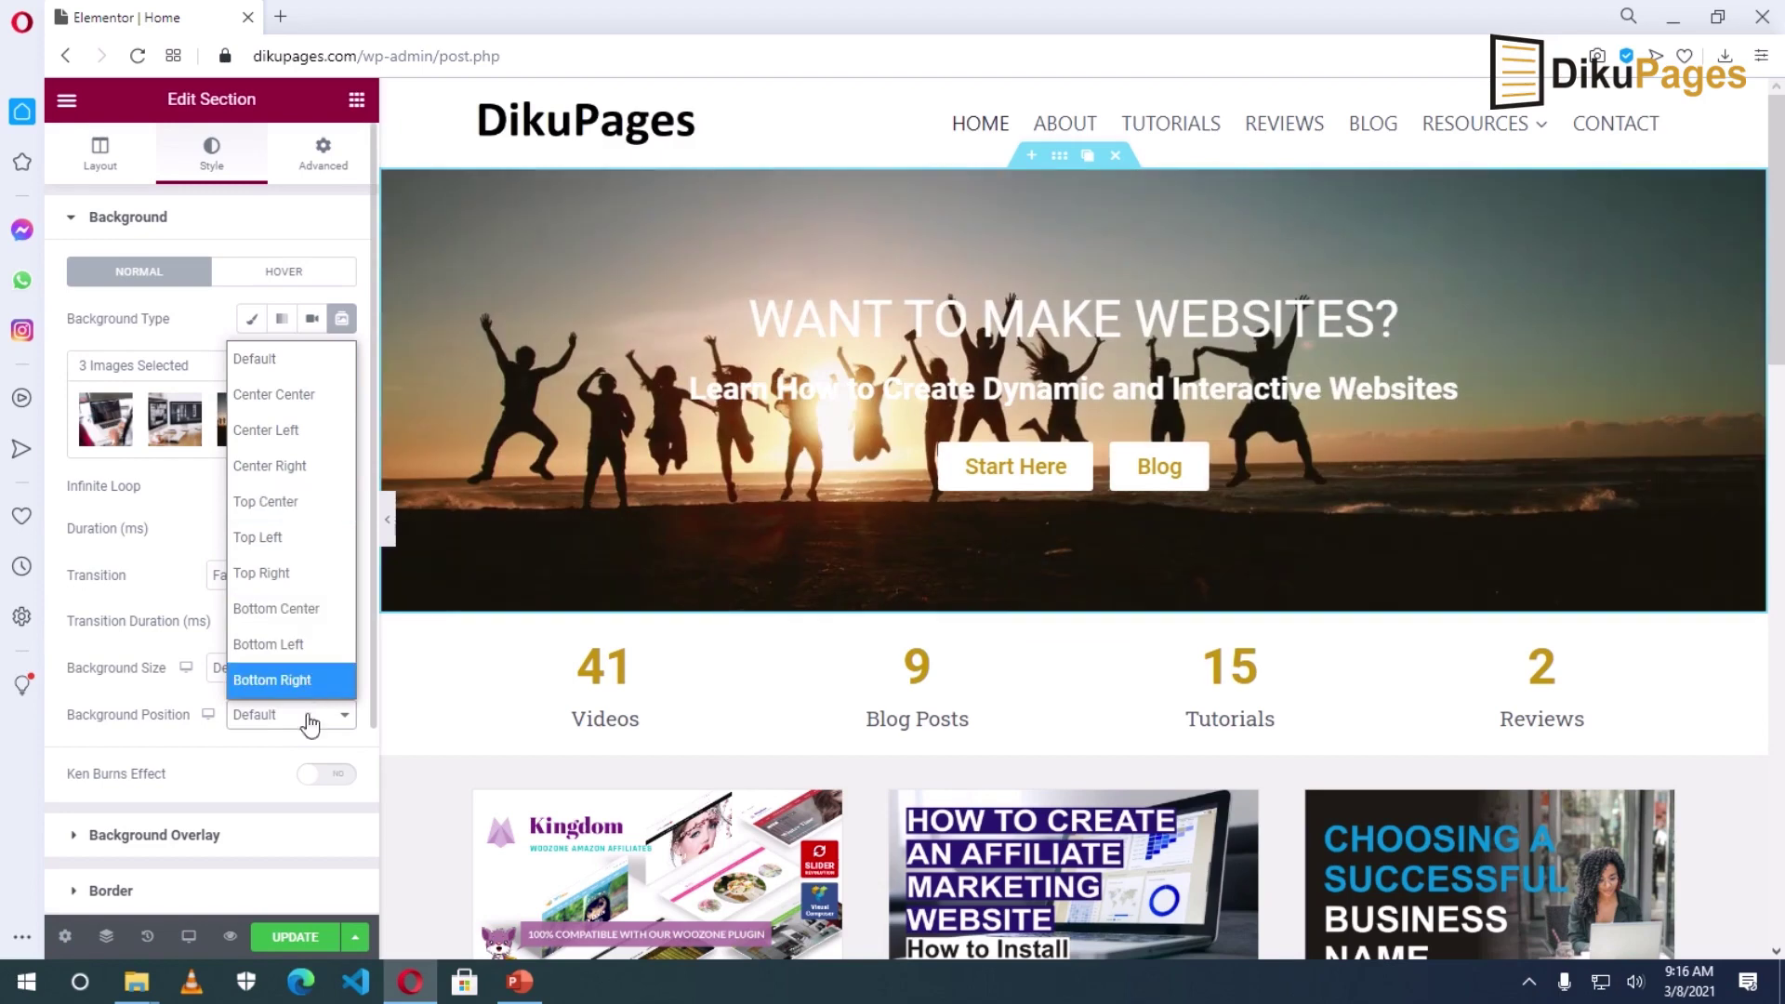
left_click(290, 714)
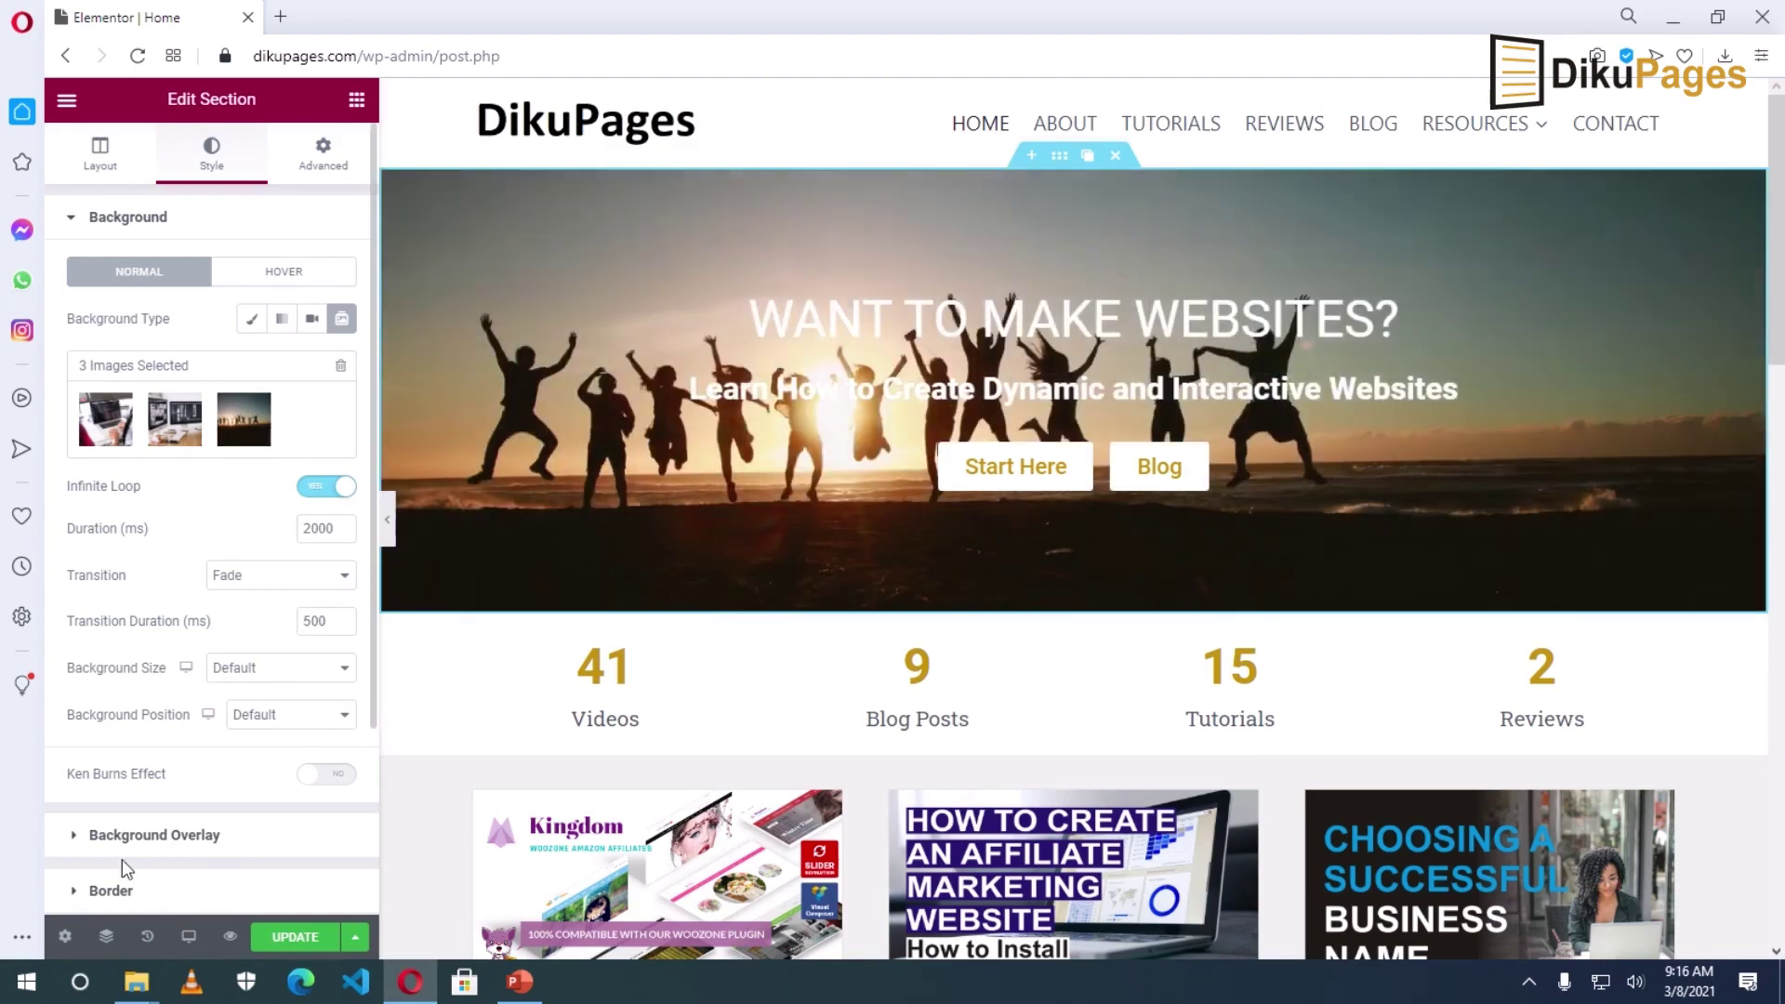
- Enable a Classic background overlay with a dark red colour
left_click(142, 837)
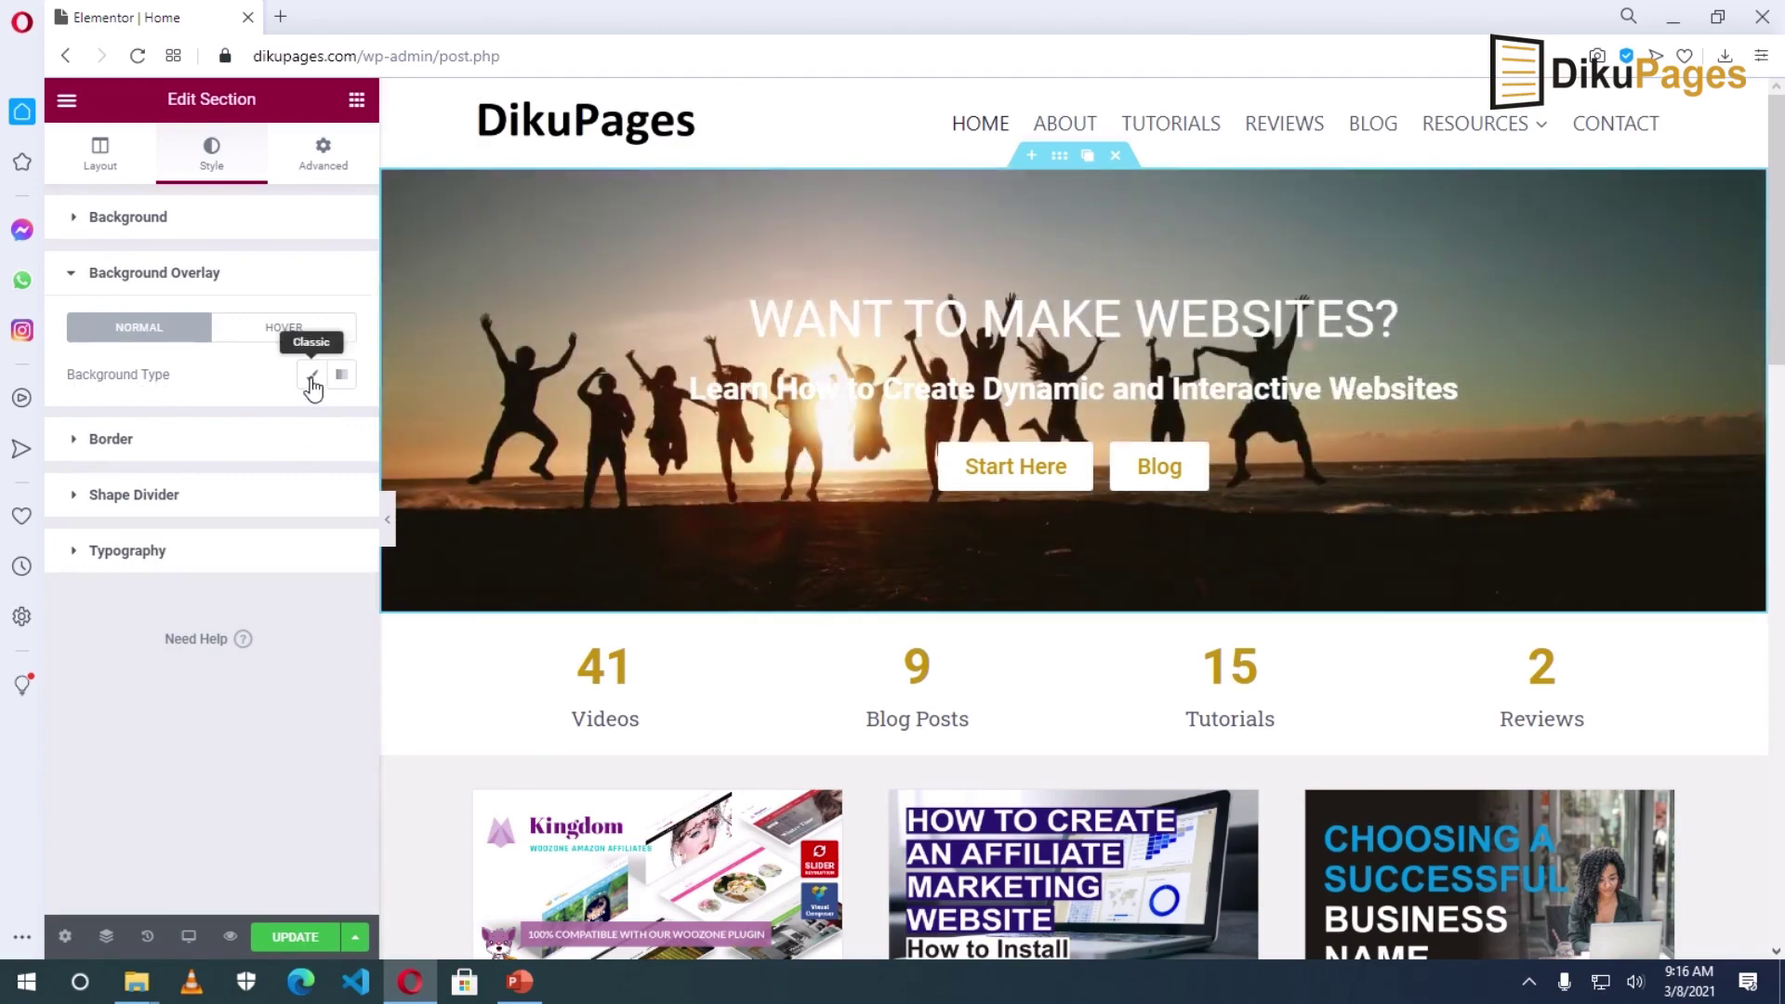
left_click(311, 377)
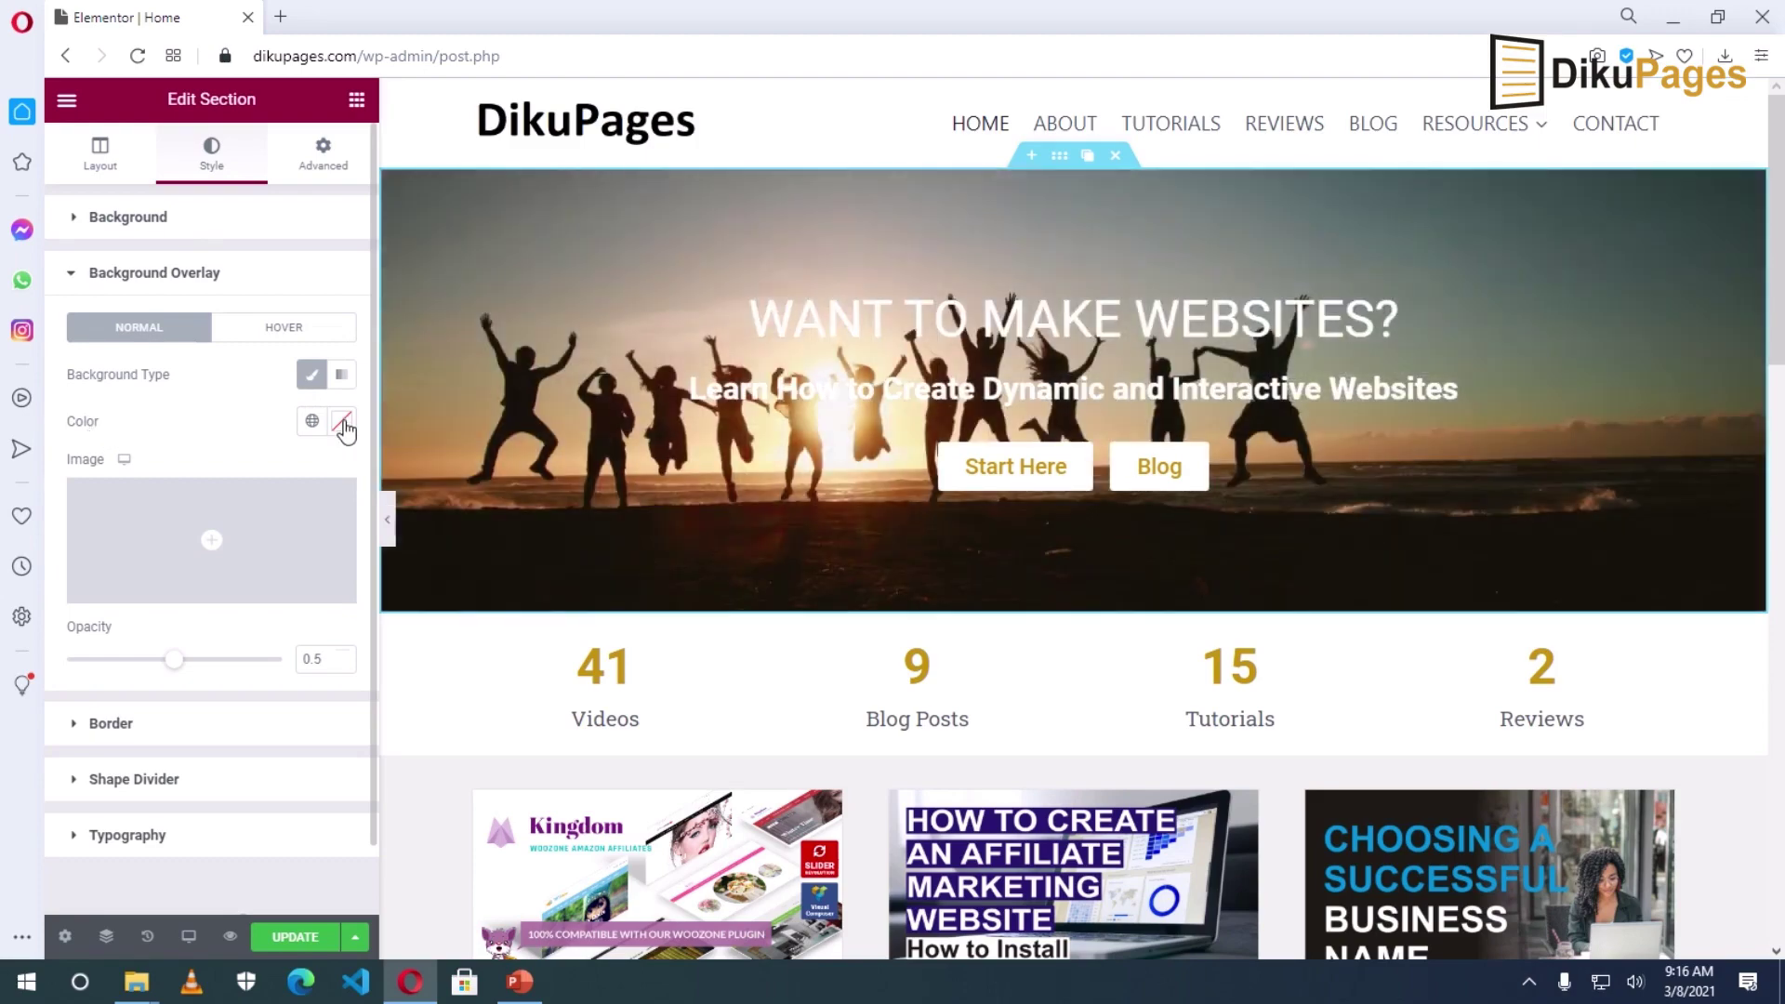
left_click(341, 422)
left_click(234, 584)
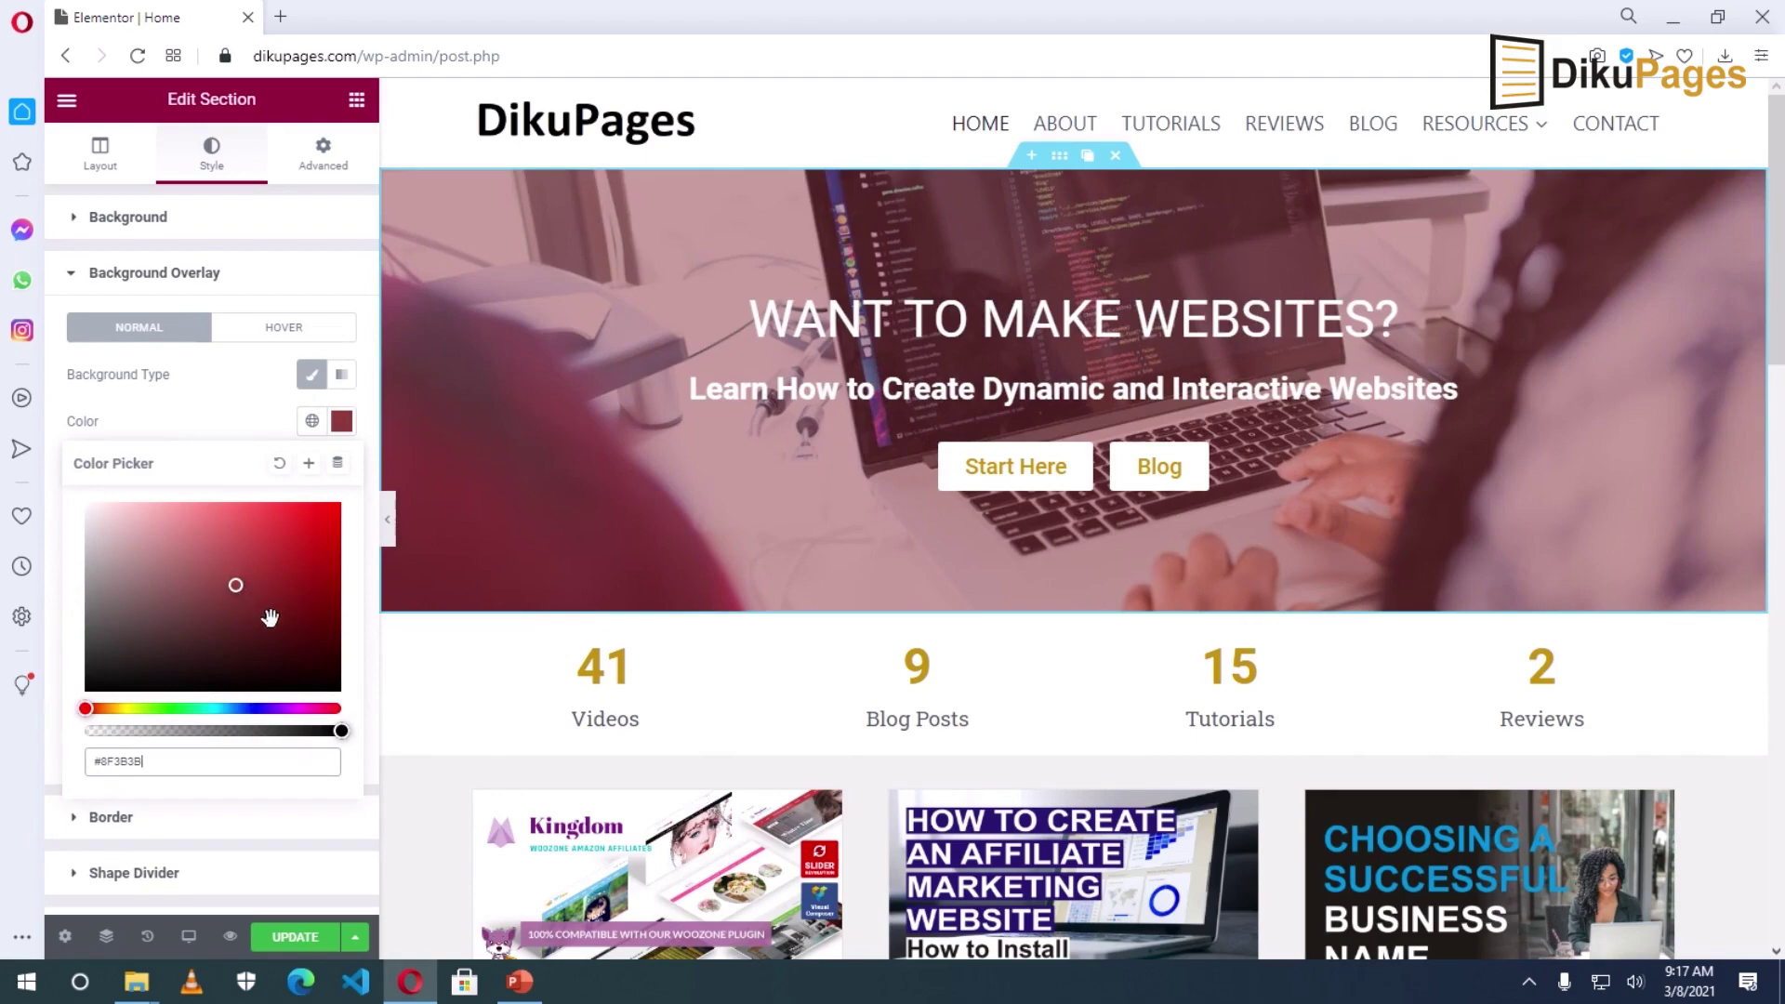
left_click(280, 578)
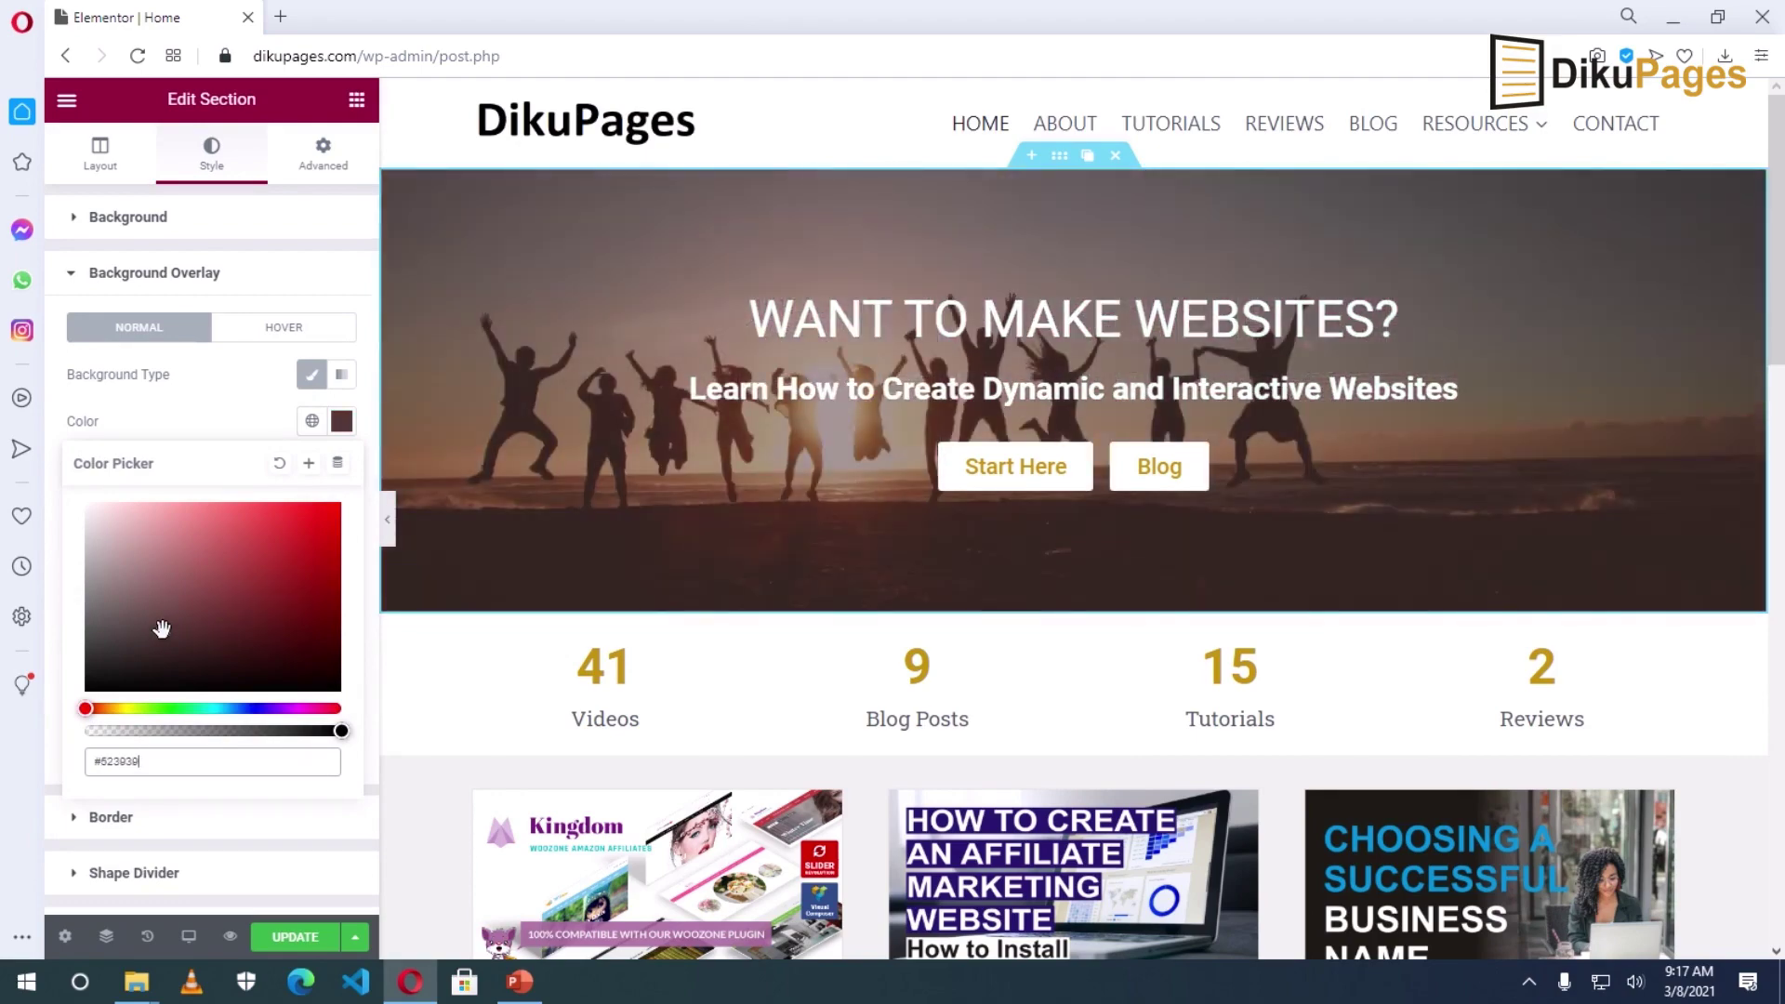
- Switch the overlay to the gold Primary global colour at about 0.59 opacity
left_click(312, 421)
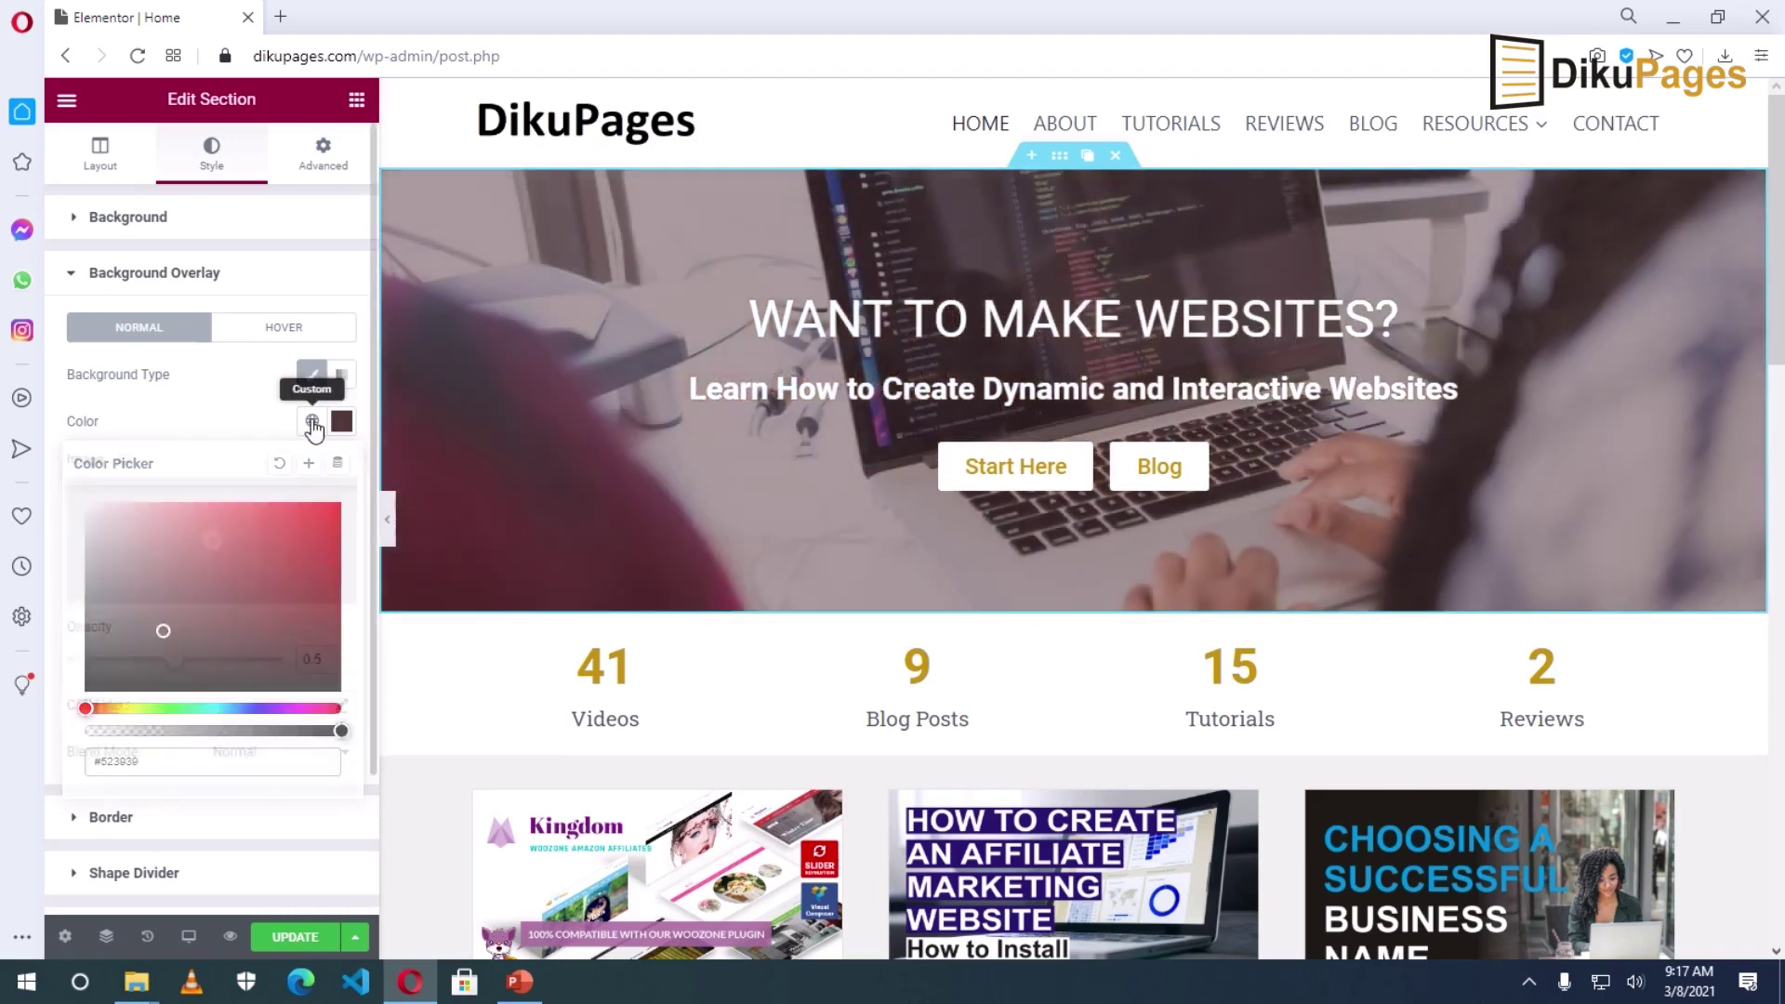
left_click(122, 523)
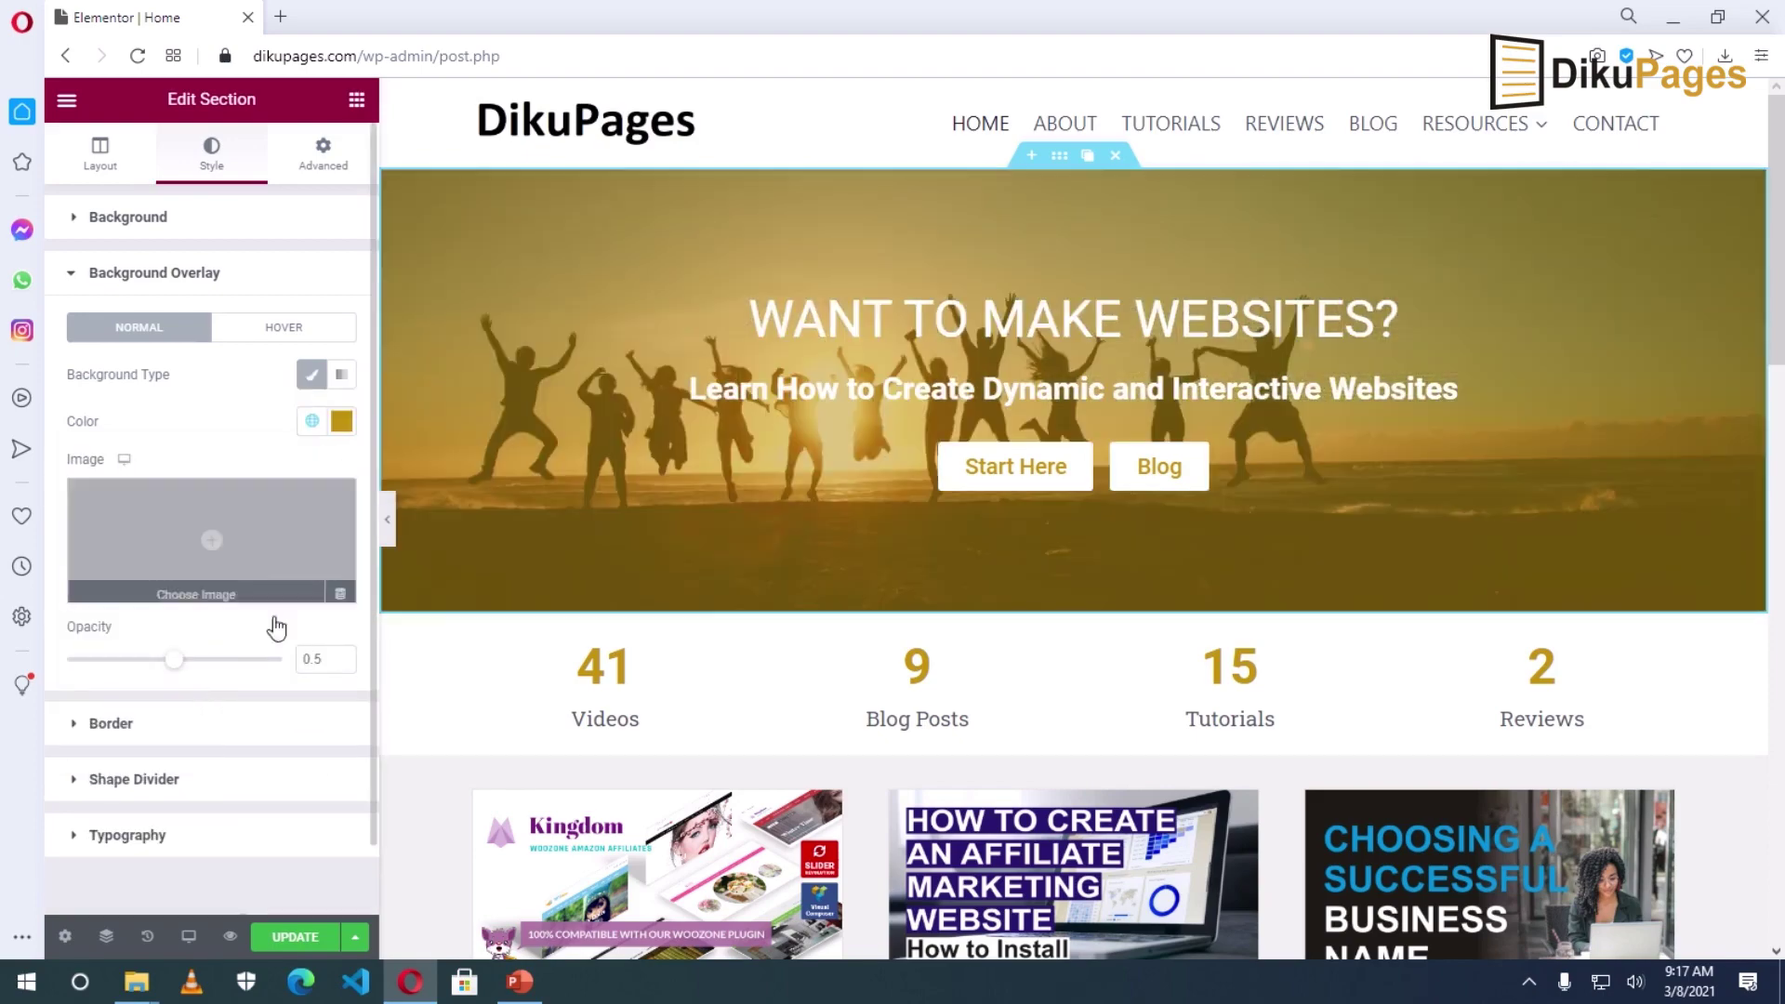
mouse_move(185, 671)
left_mouse_down()
mouse_move(227, 670)
mouse_move(112, 676)
mouse_move(193, 671)
left_mouse_up()
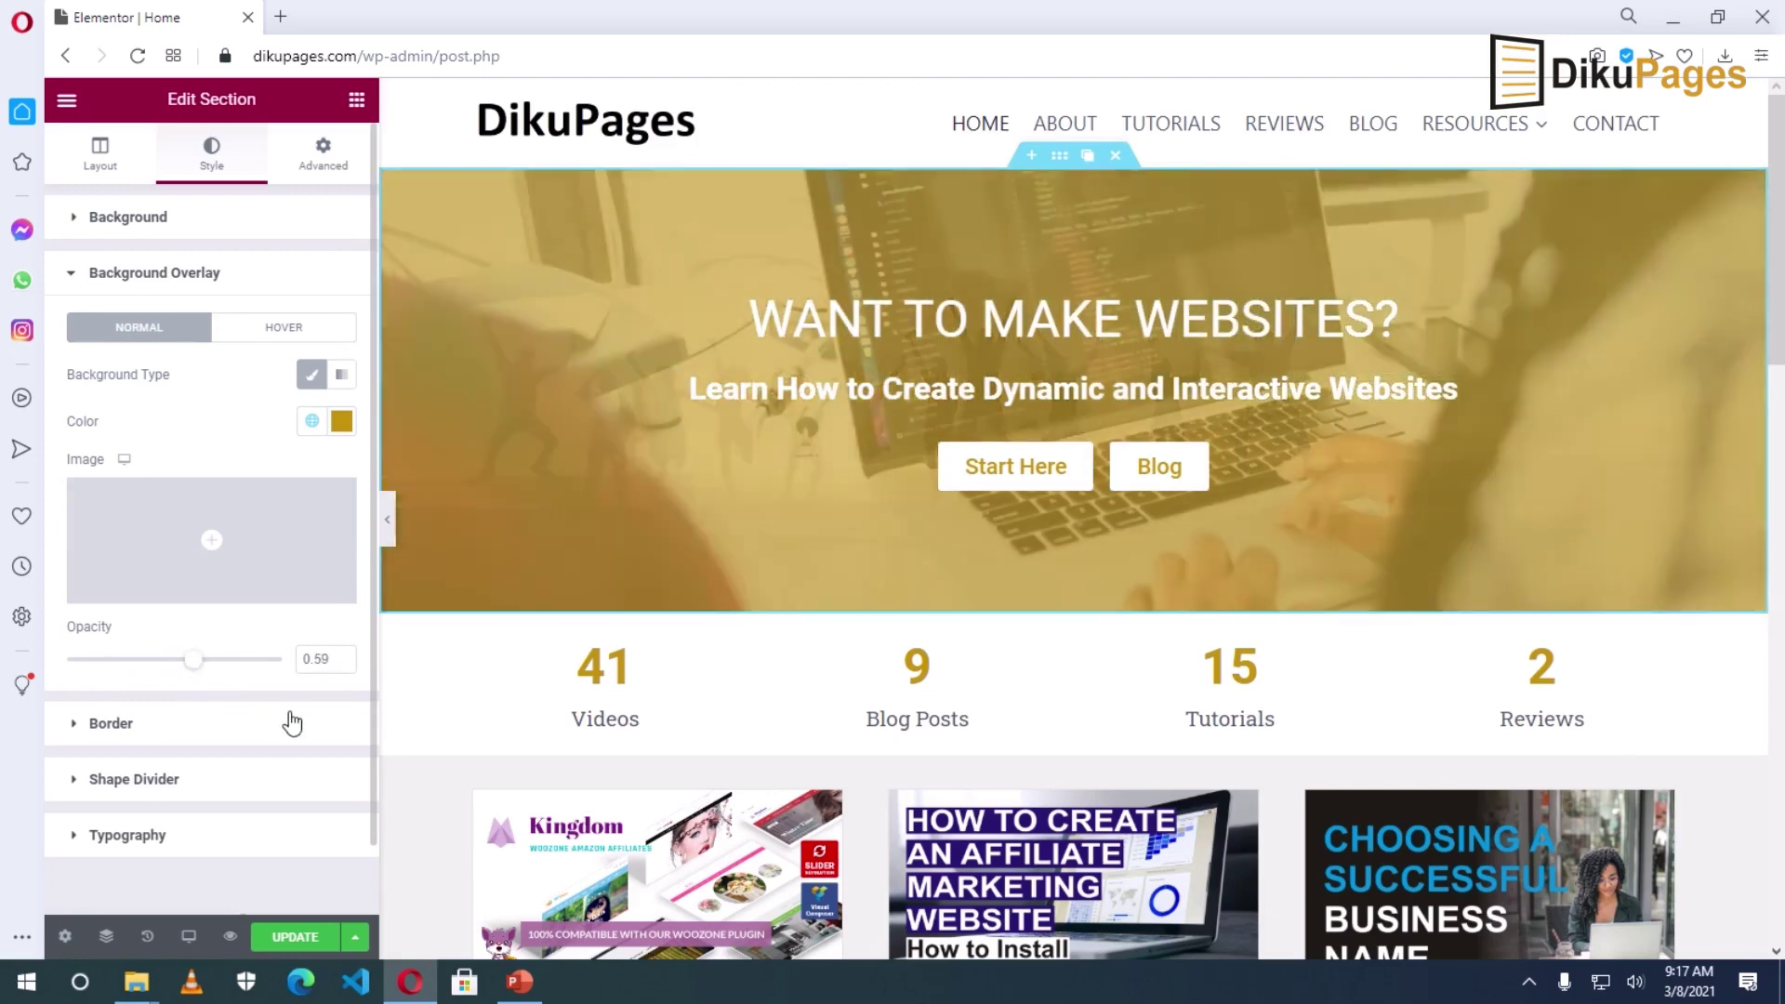
- Turn on the Ken Burns effect, preview direction Out, then set it to In
left_click(134, 220)
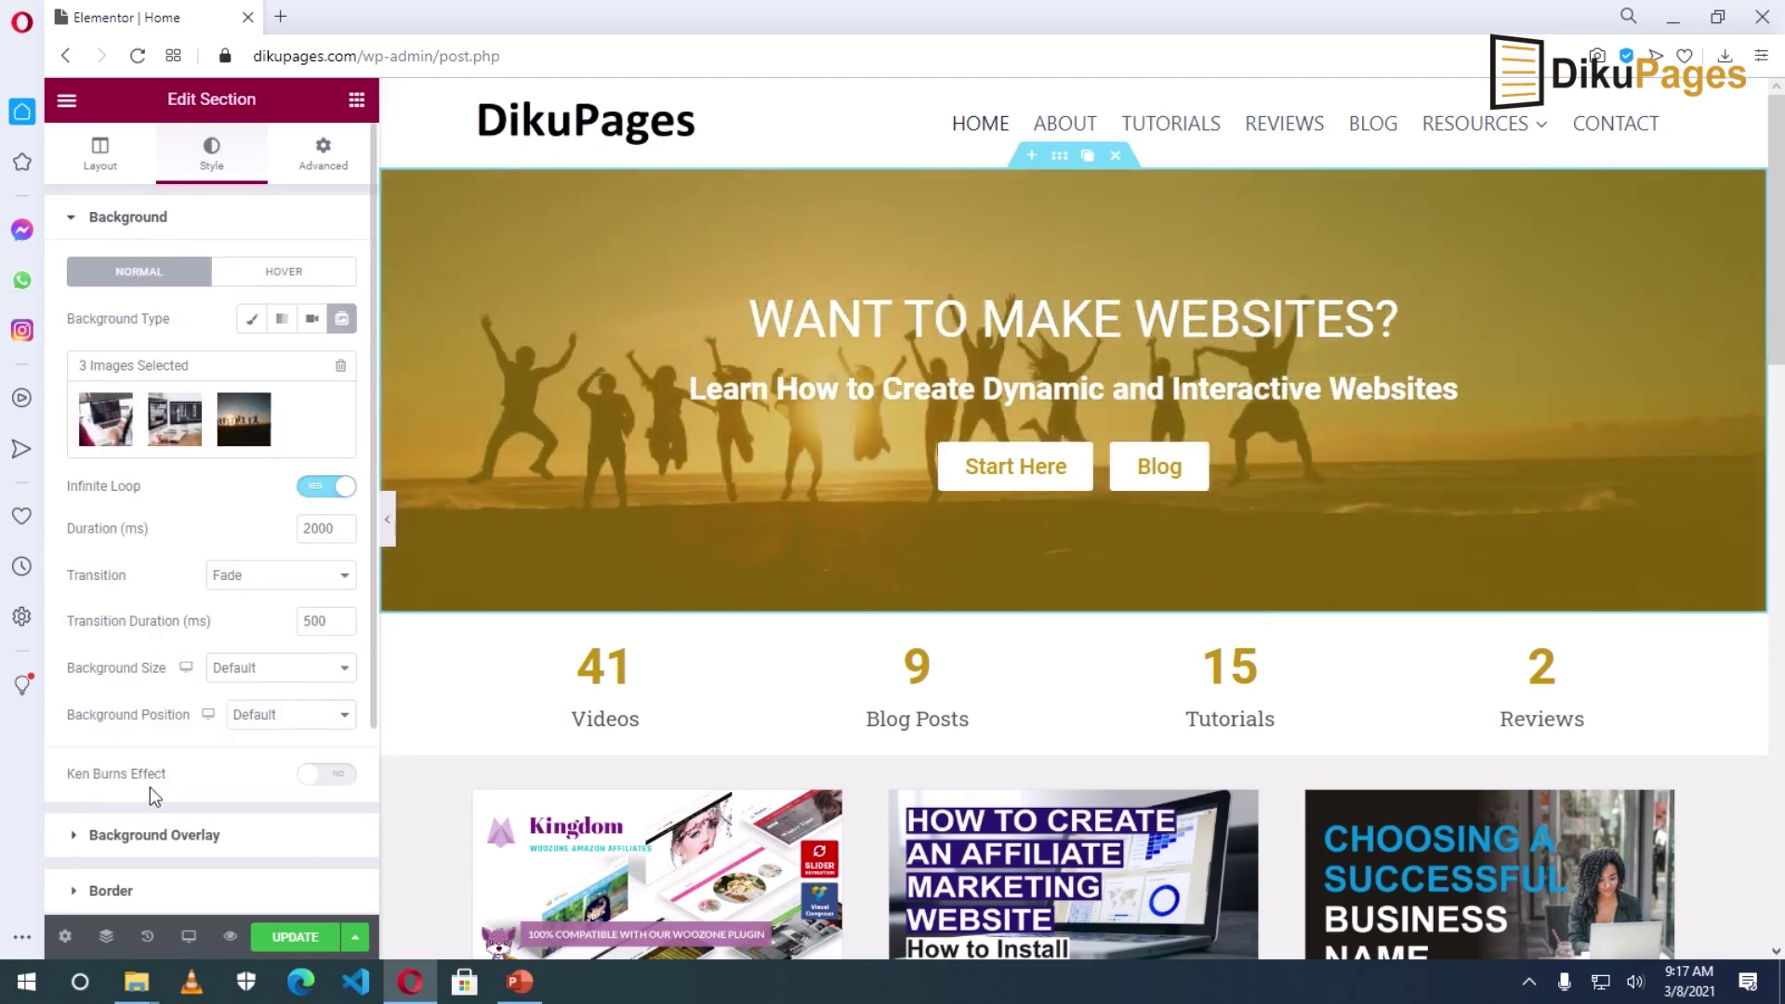
left_click(344, 781)
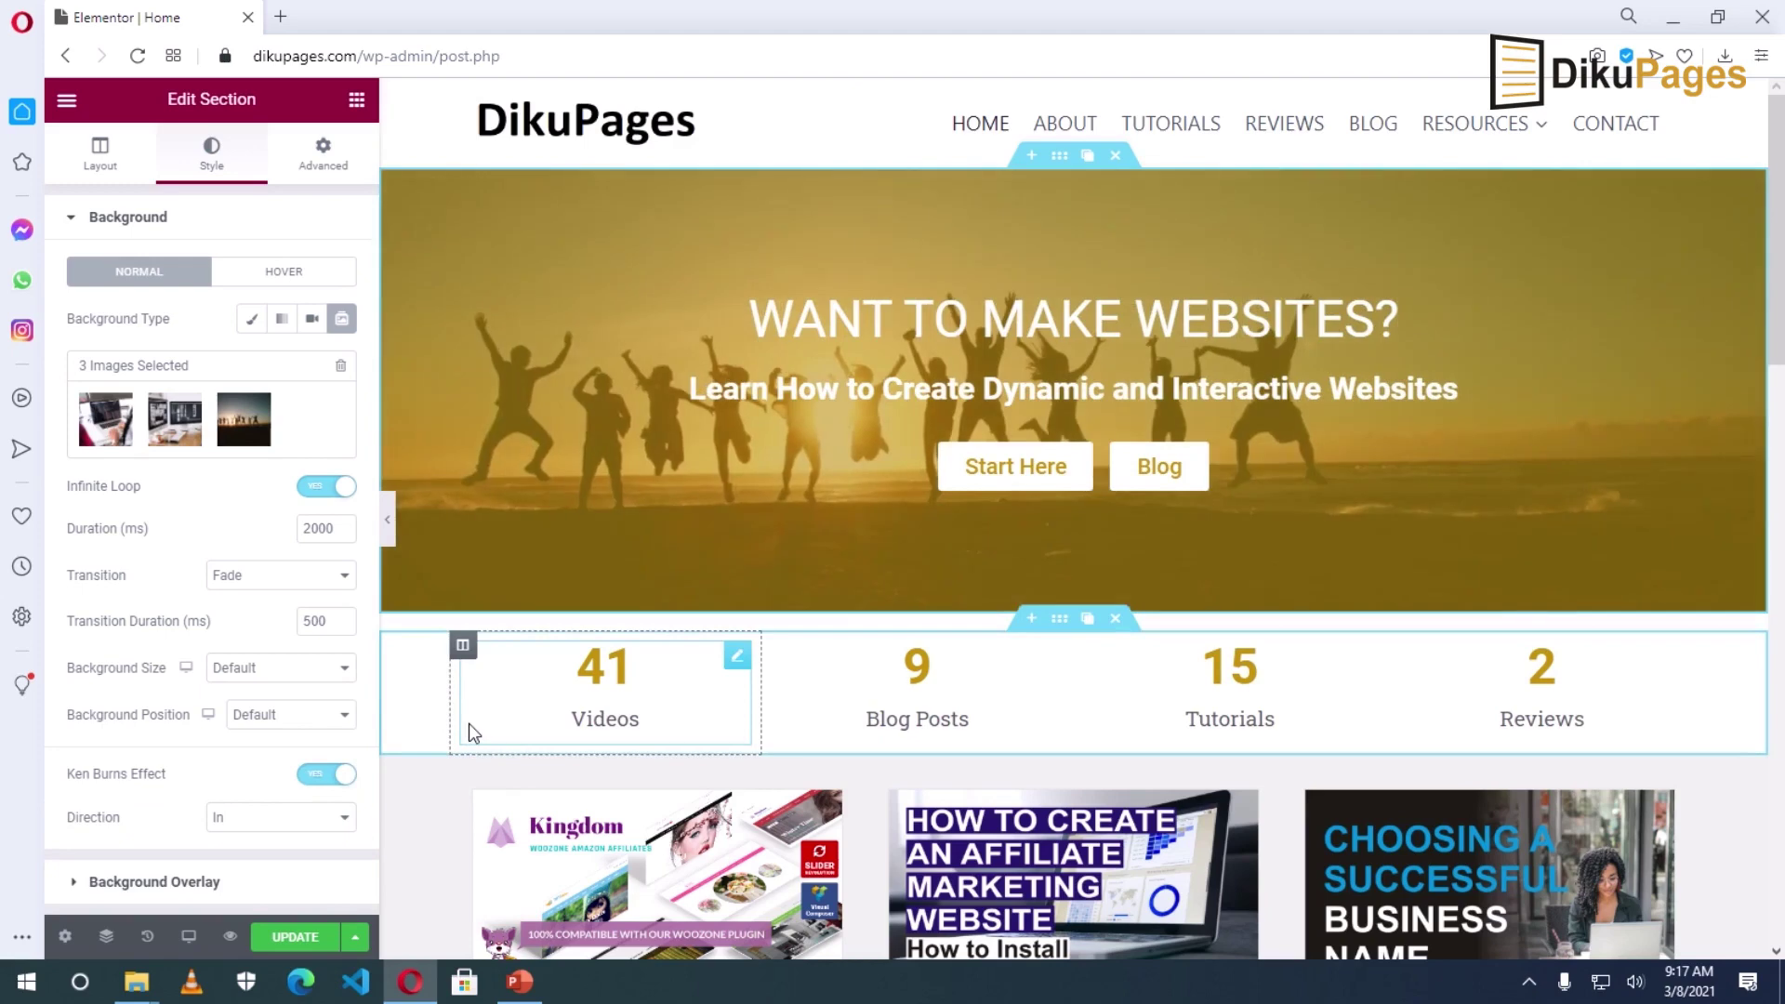
left_click(265, 818)
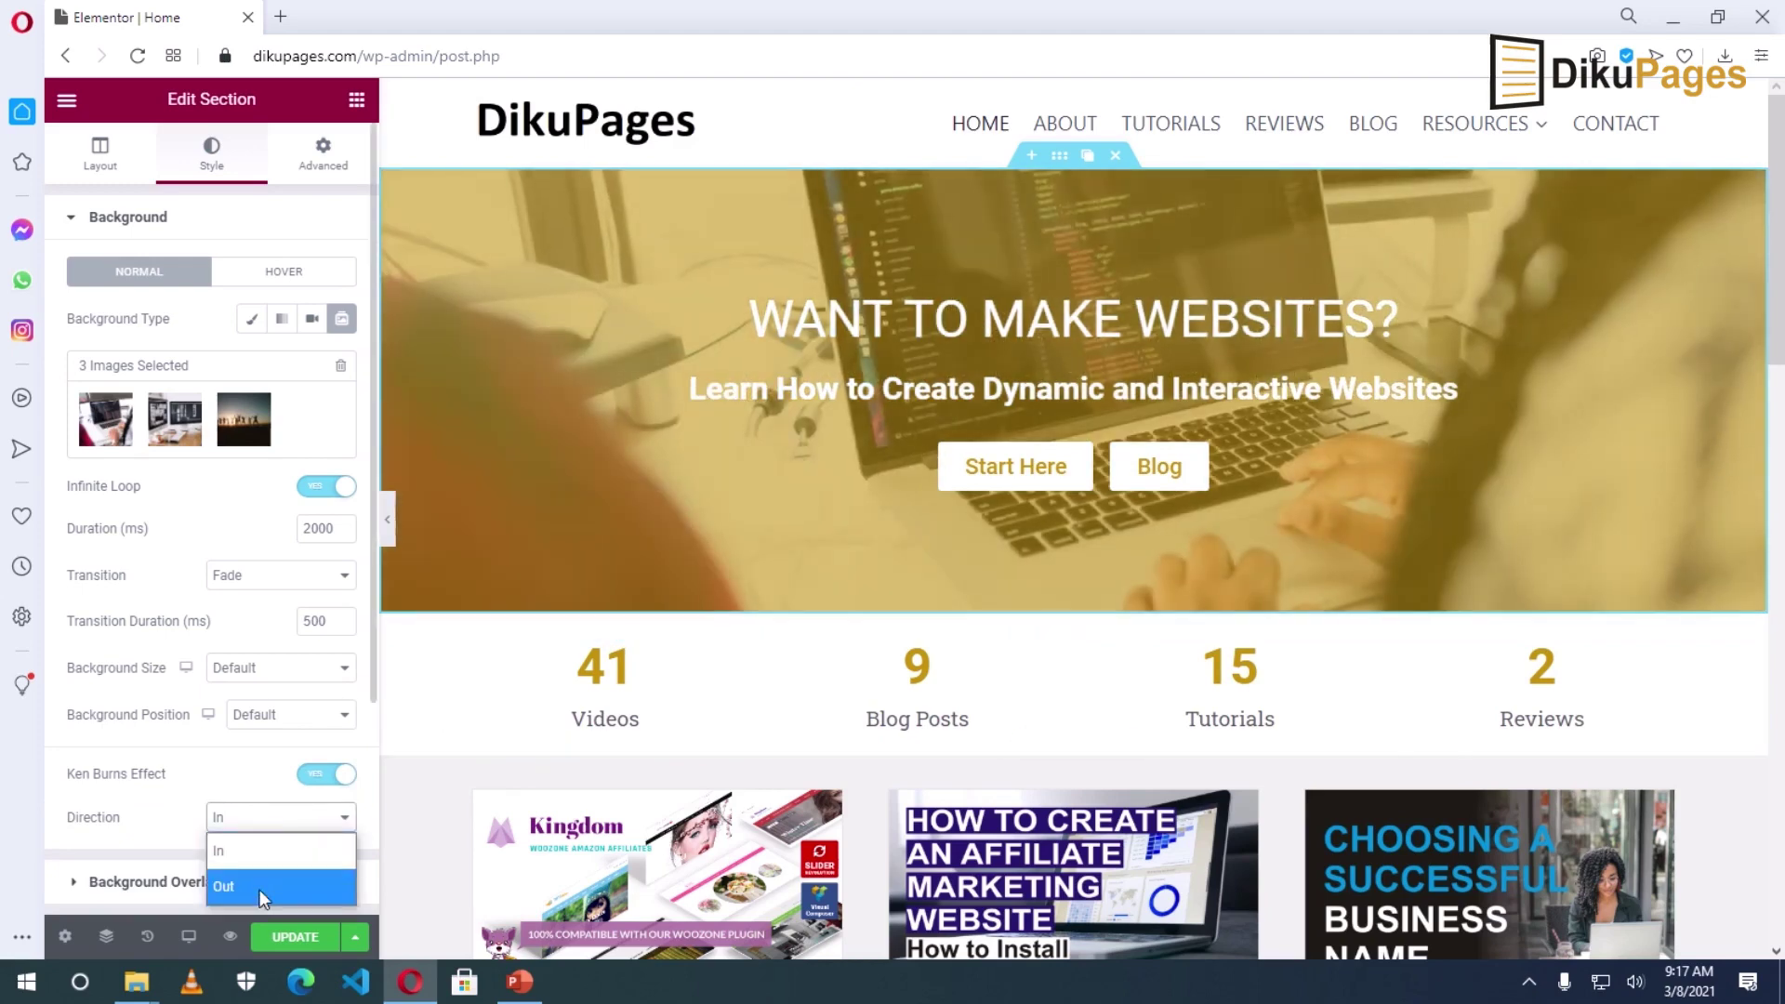
left_click(259, 890)
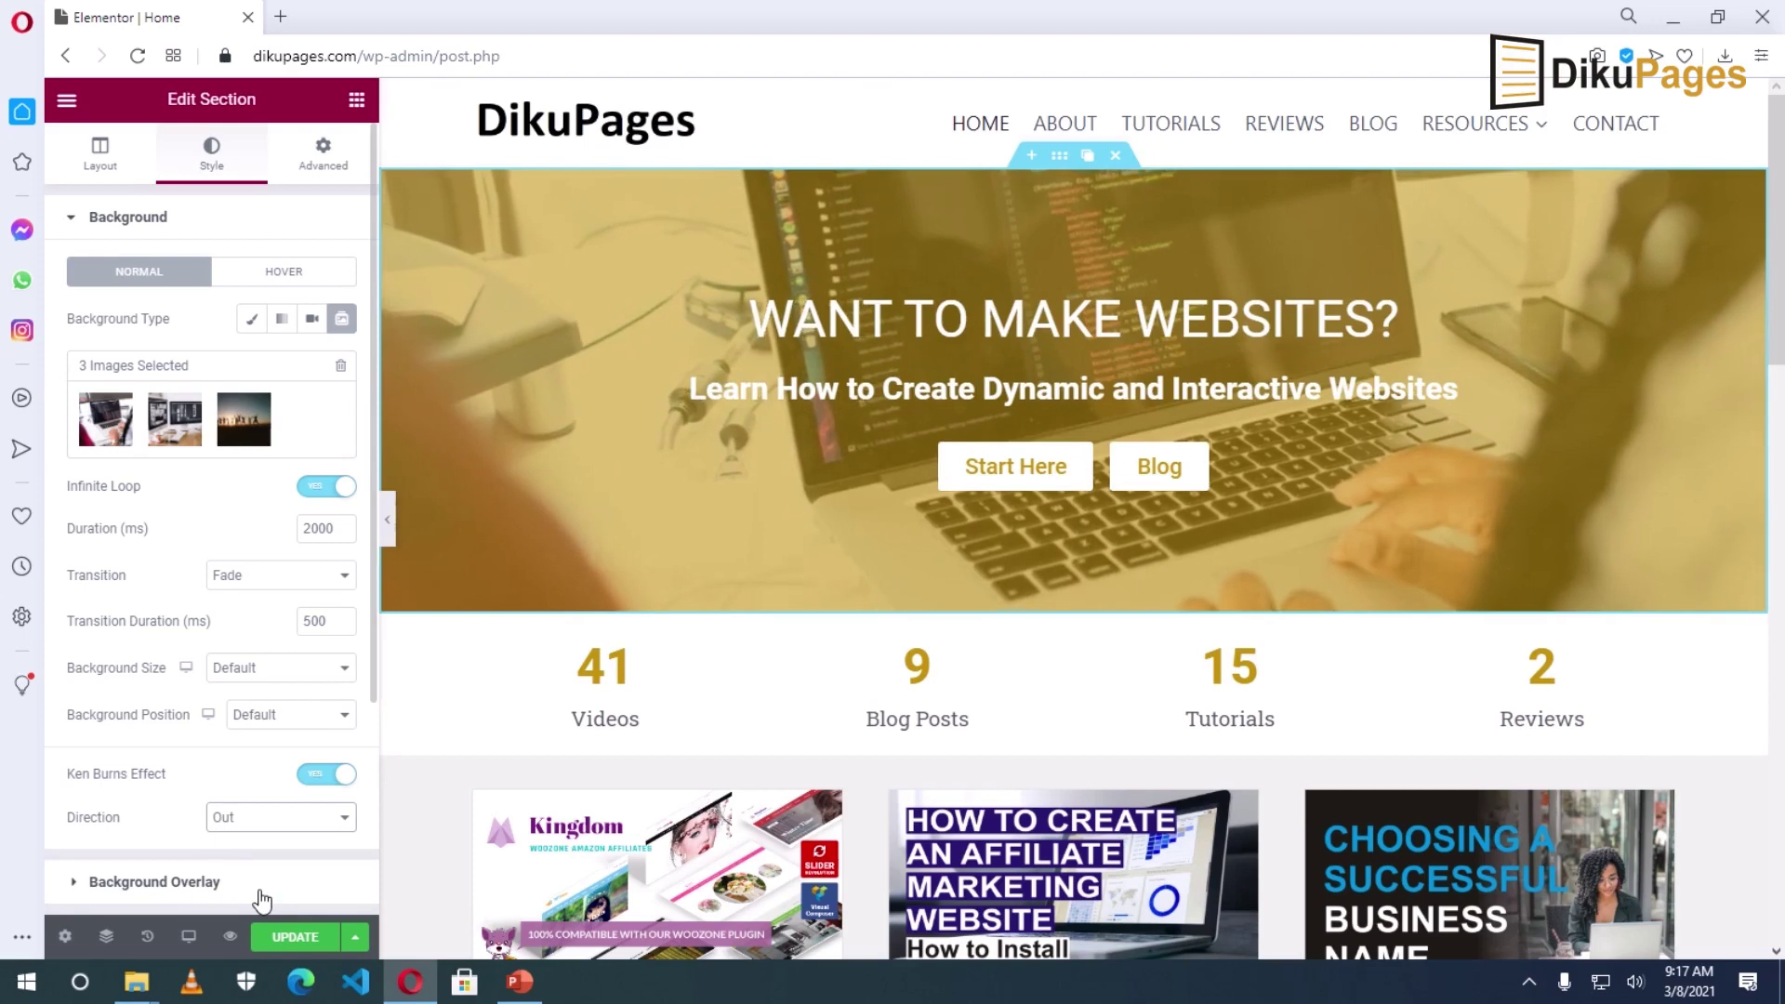
left_click(267, 823)
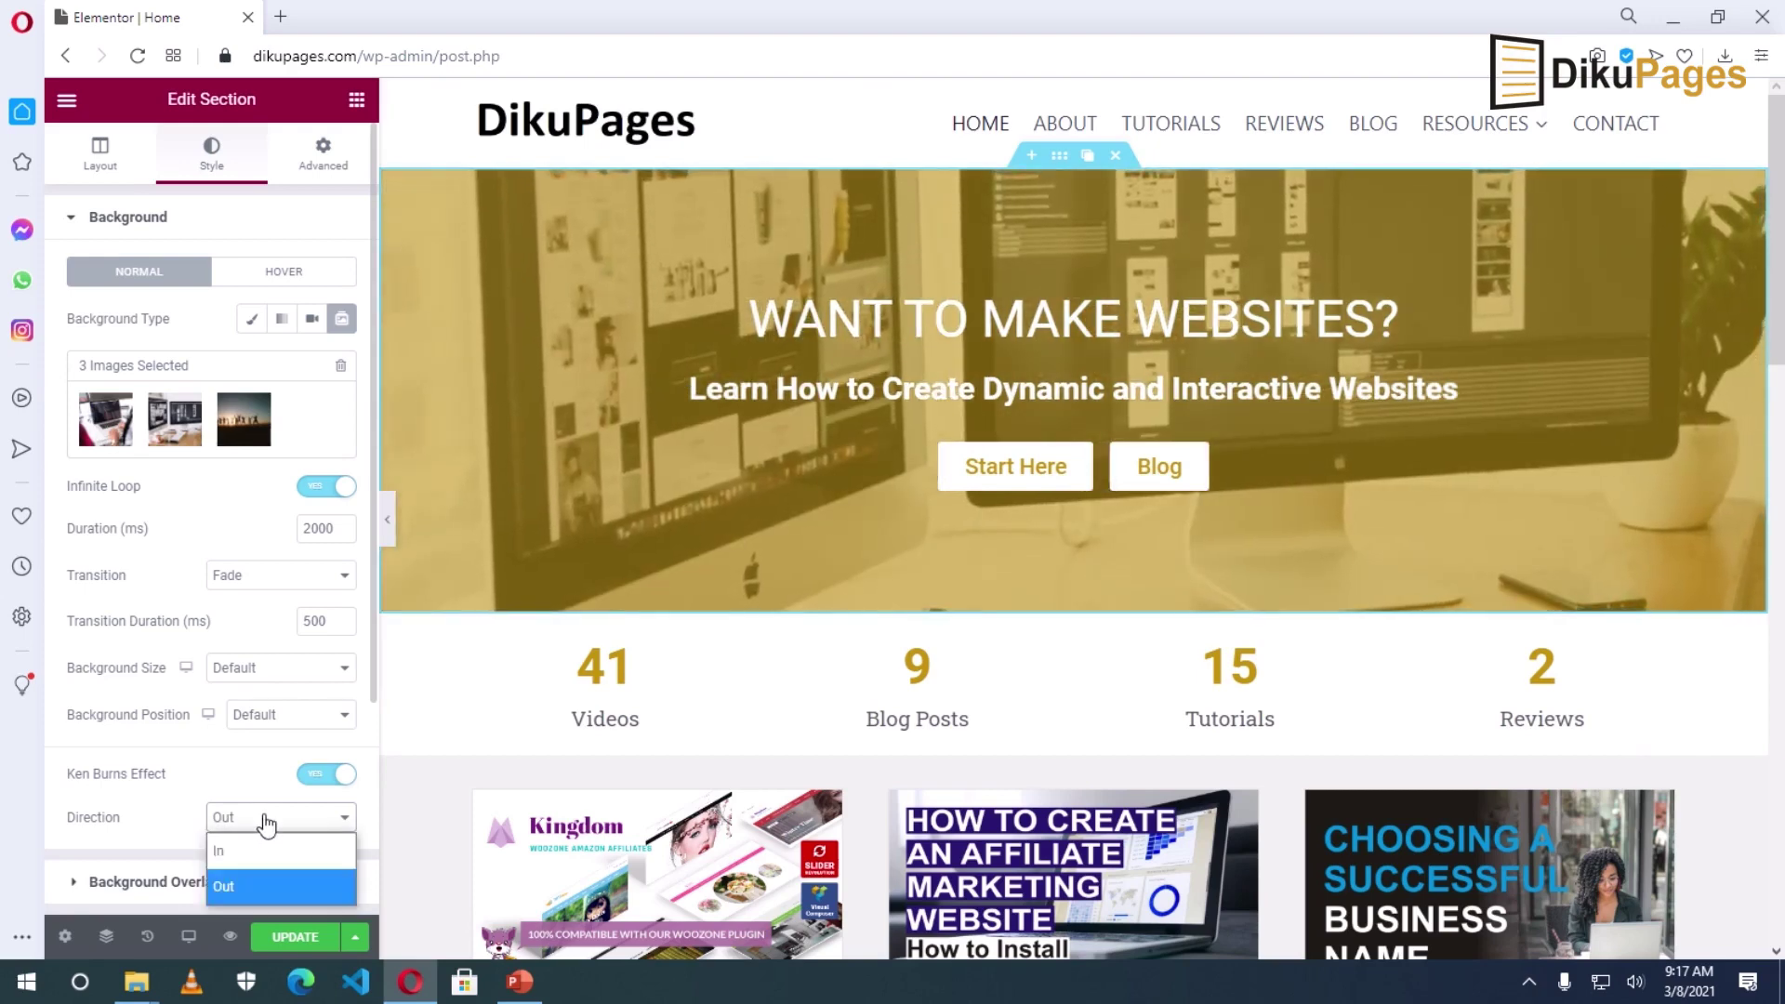
left_click(255, 841)
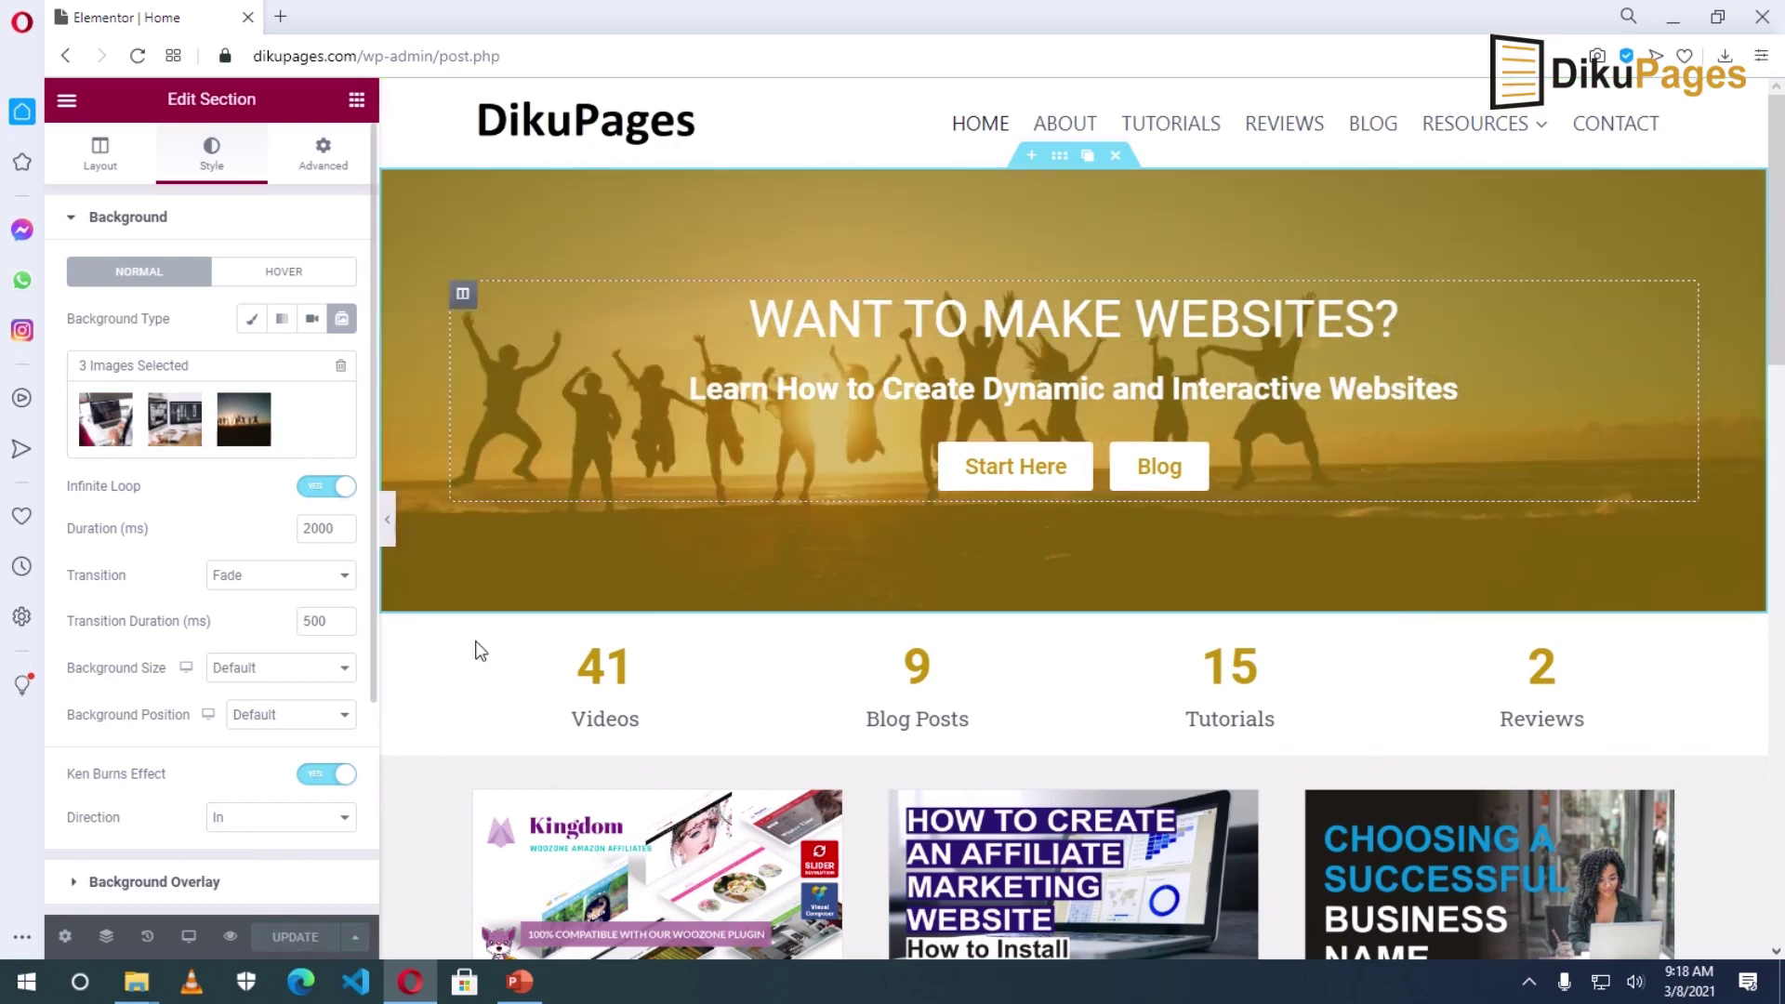
- Open the live DikuPages home page via View Page in the Elementor menu
left_click(66, 105)
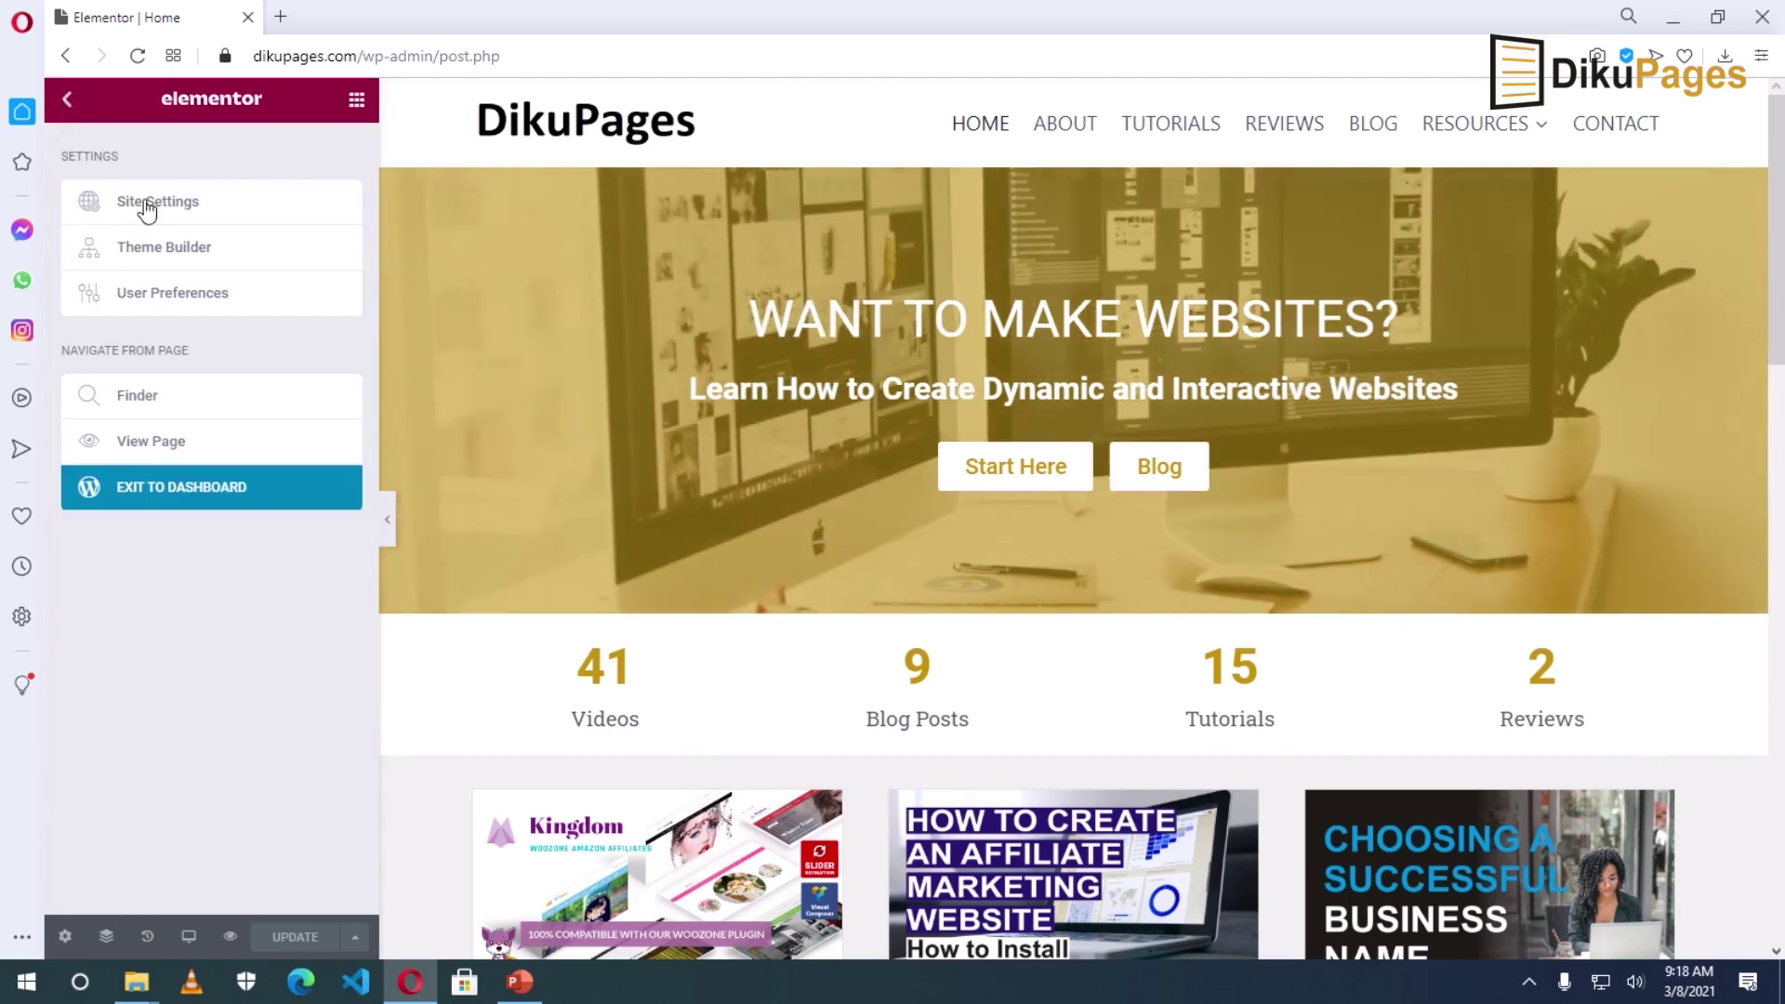
left_click(134, 448)
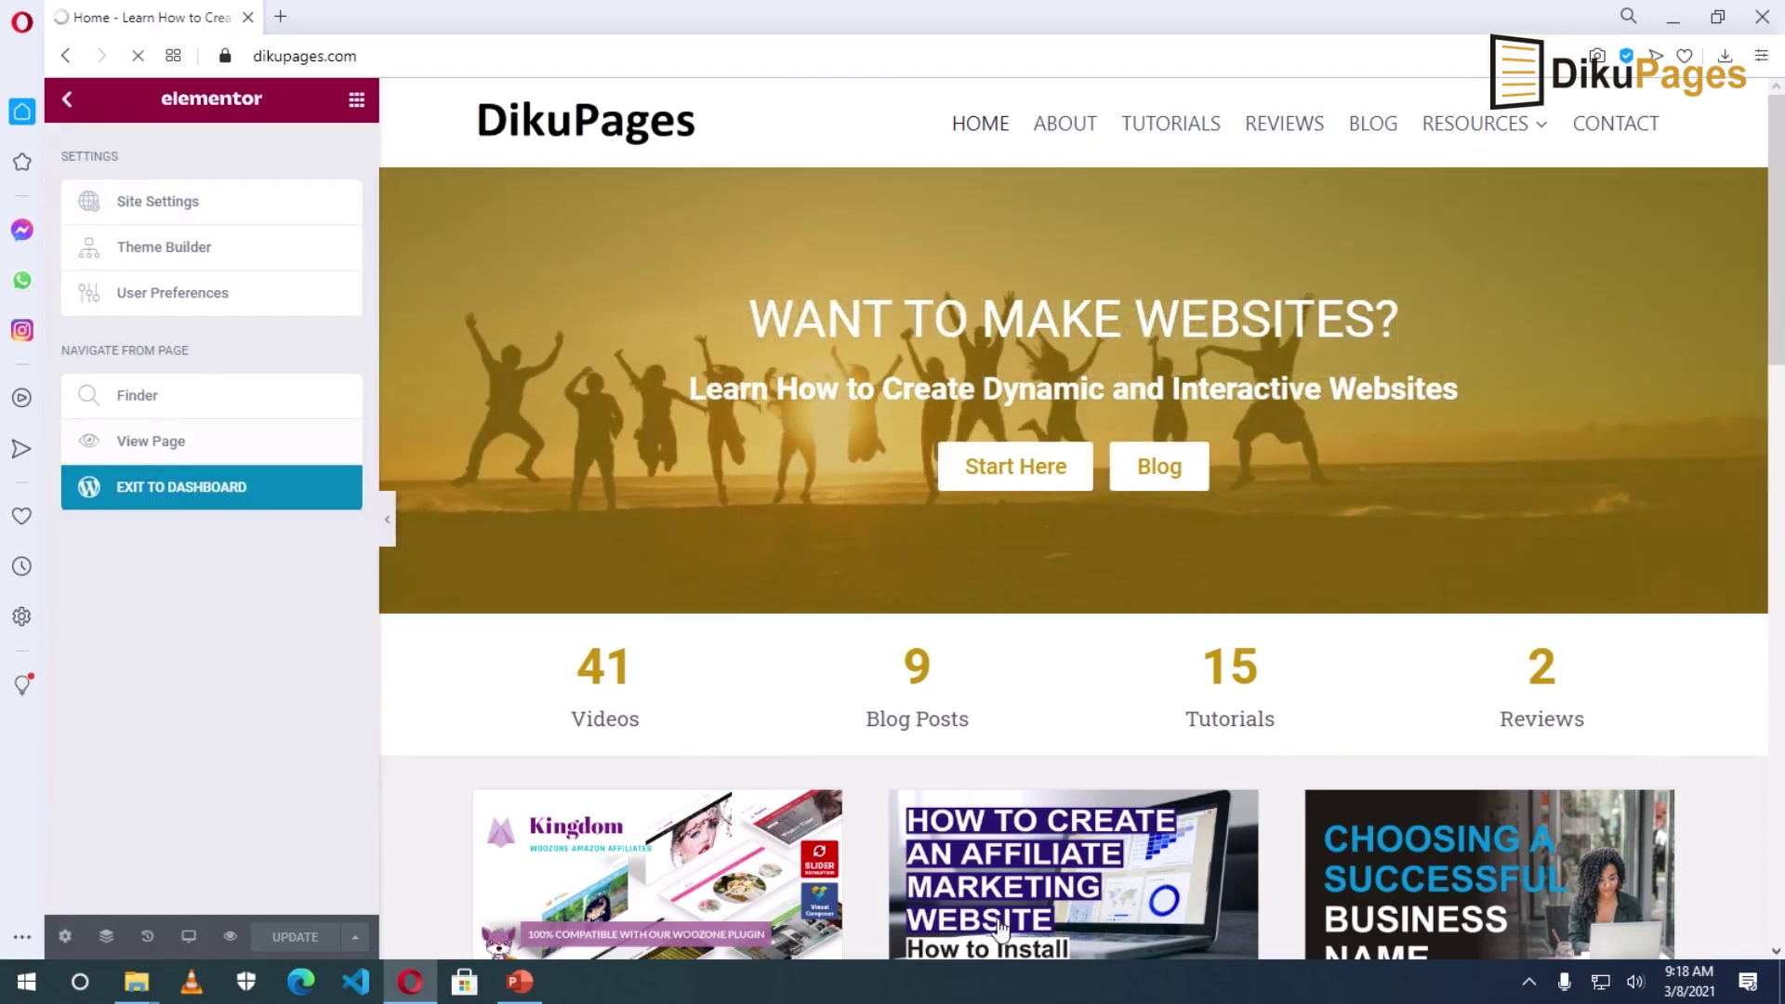